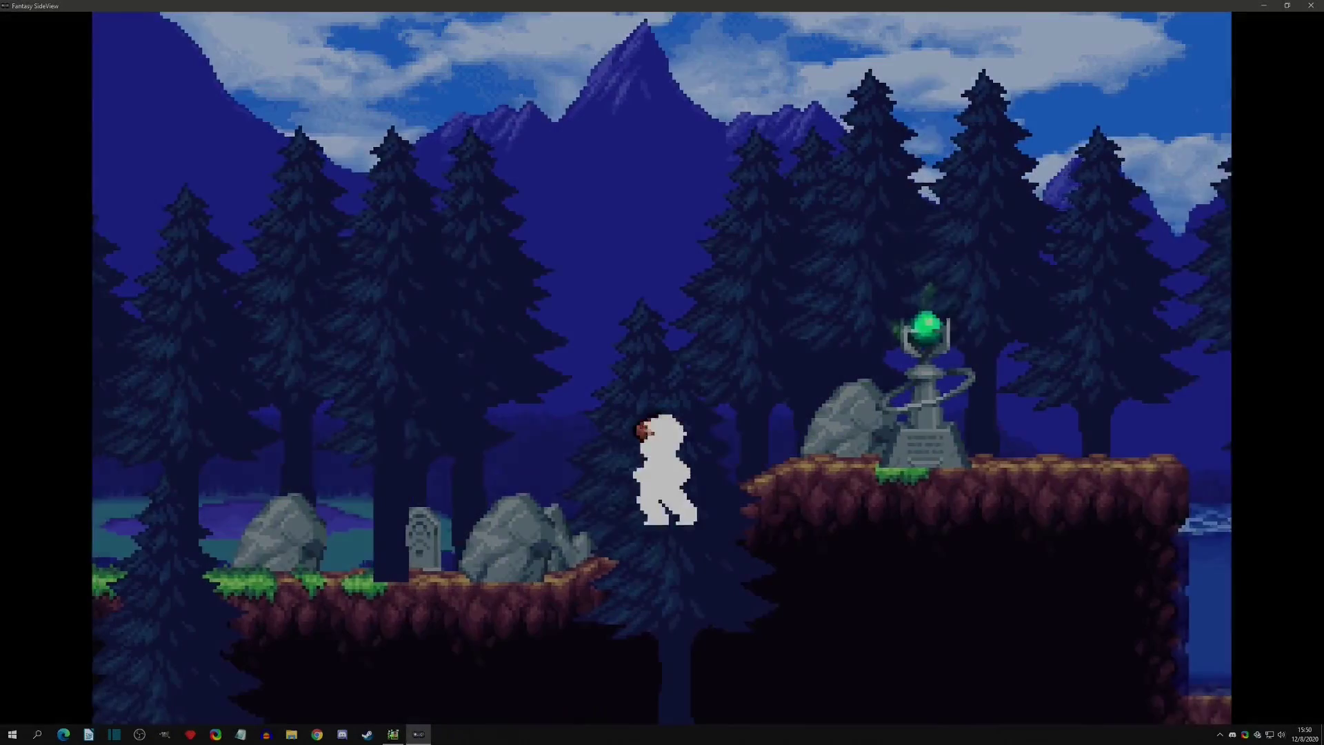
Step: Walk the character left, then jump onto the ledge by the statue and back off it
key("Left")
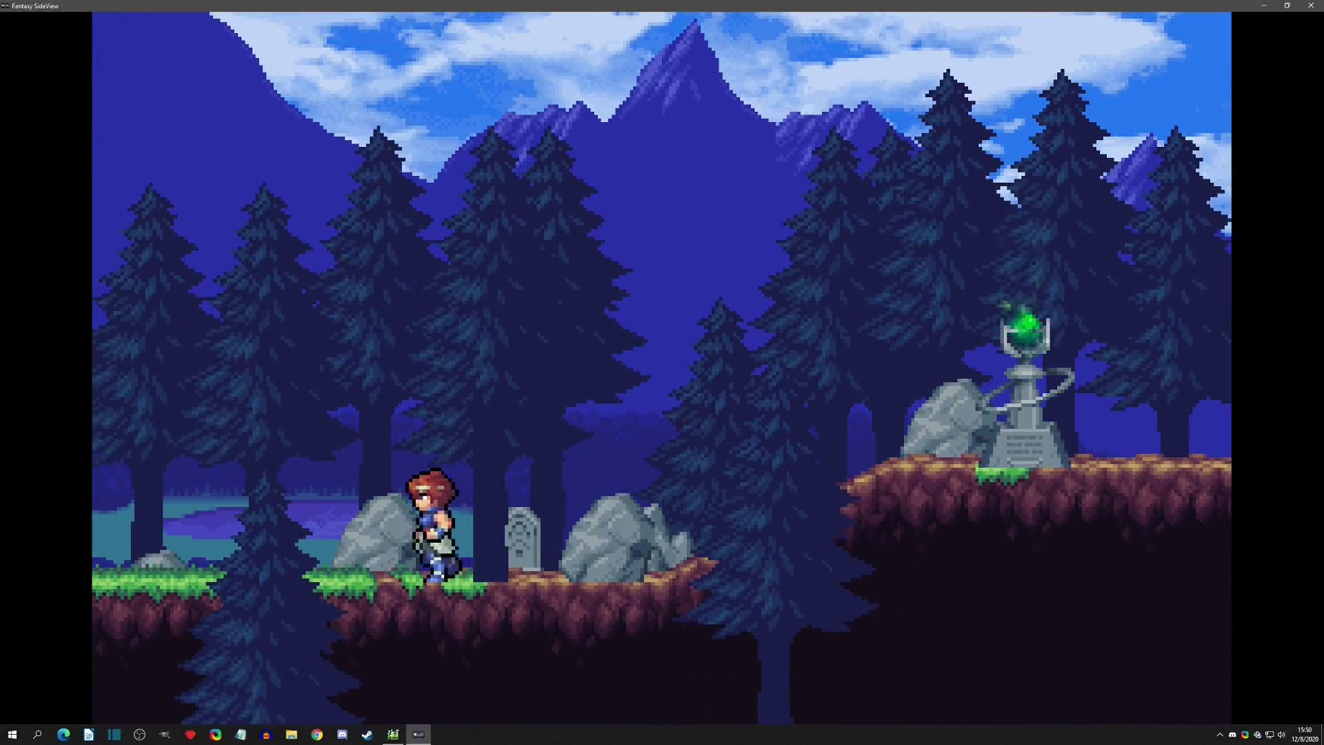
key("Left")
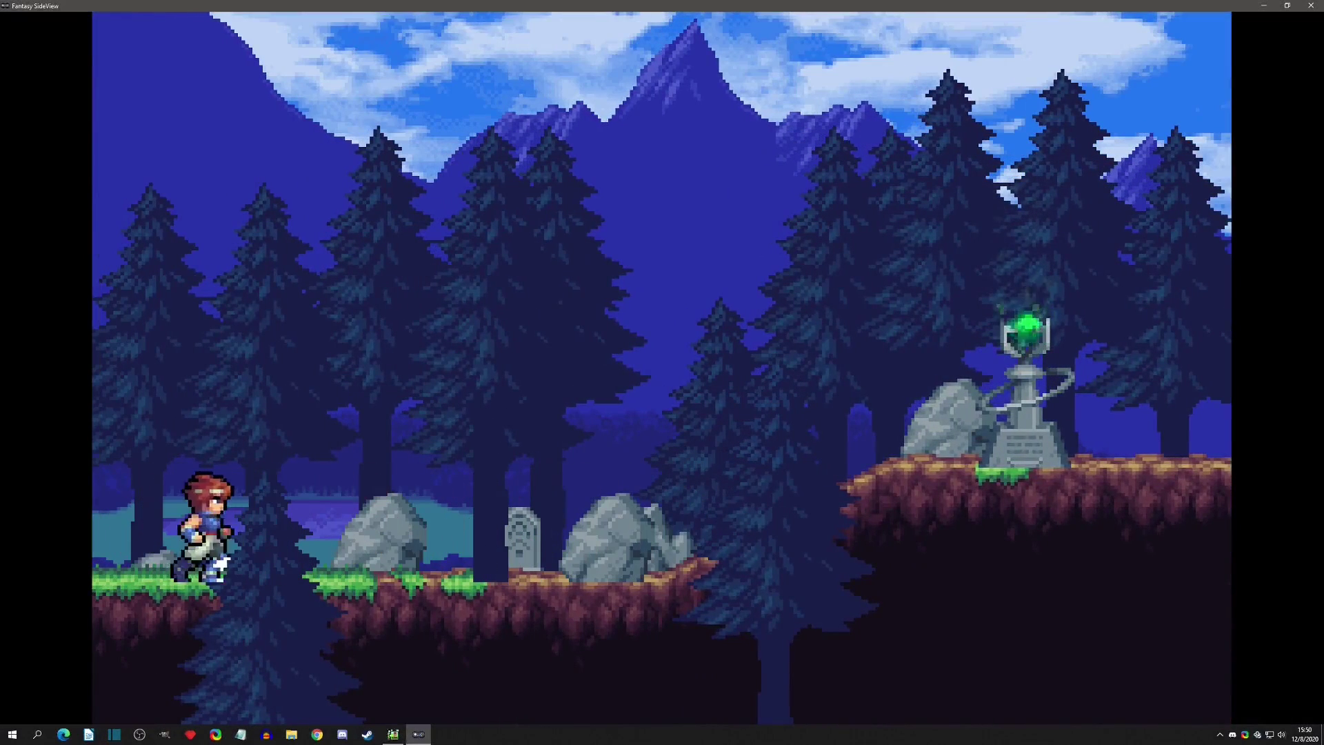
key("Right")
key("space")
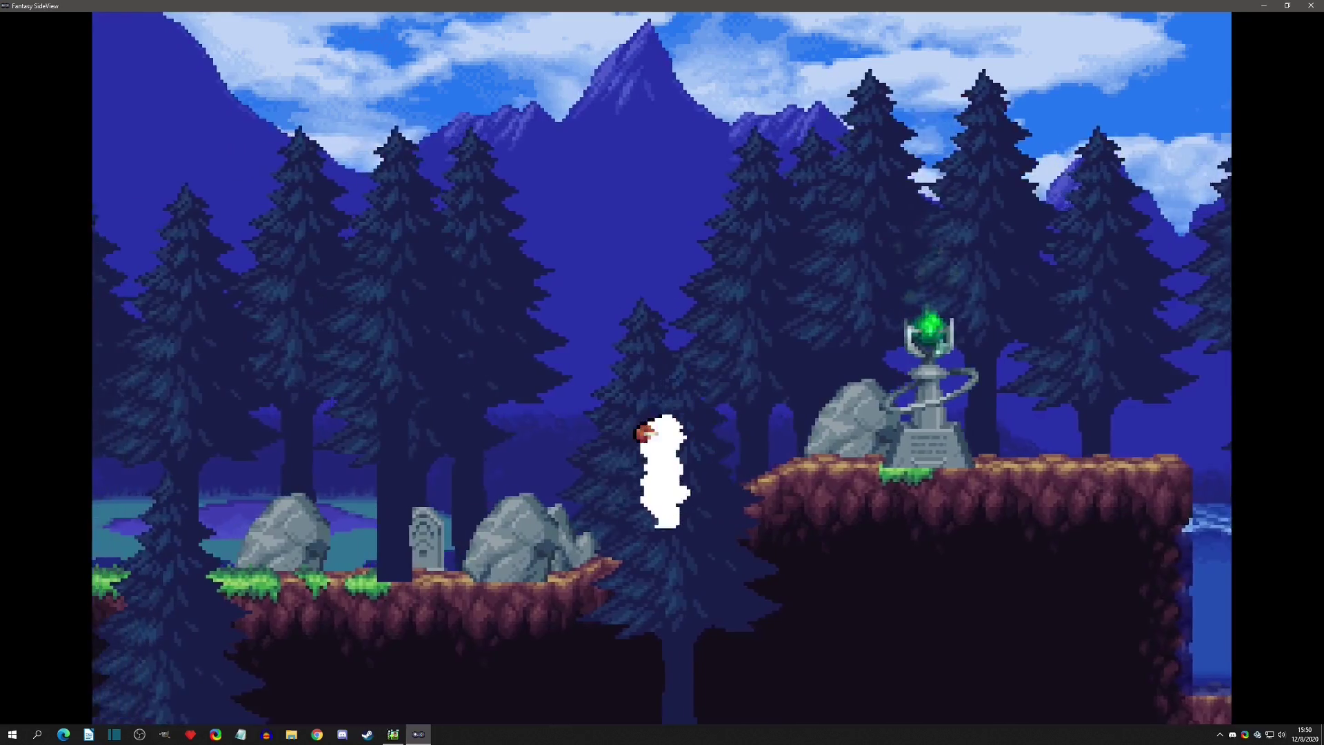
key("Left")
key("Right")
key("space")
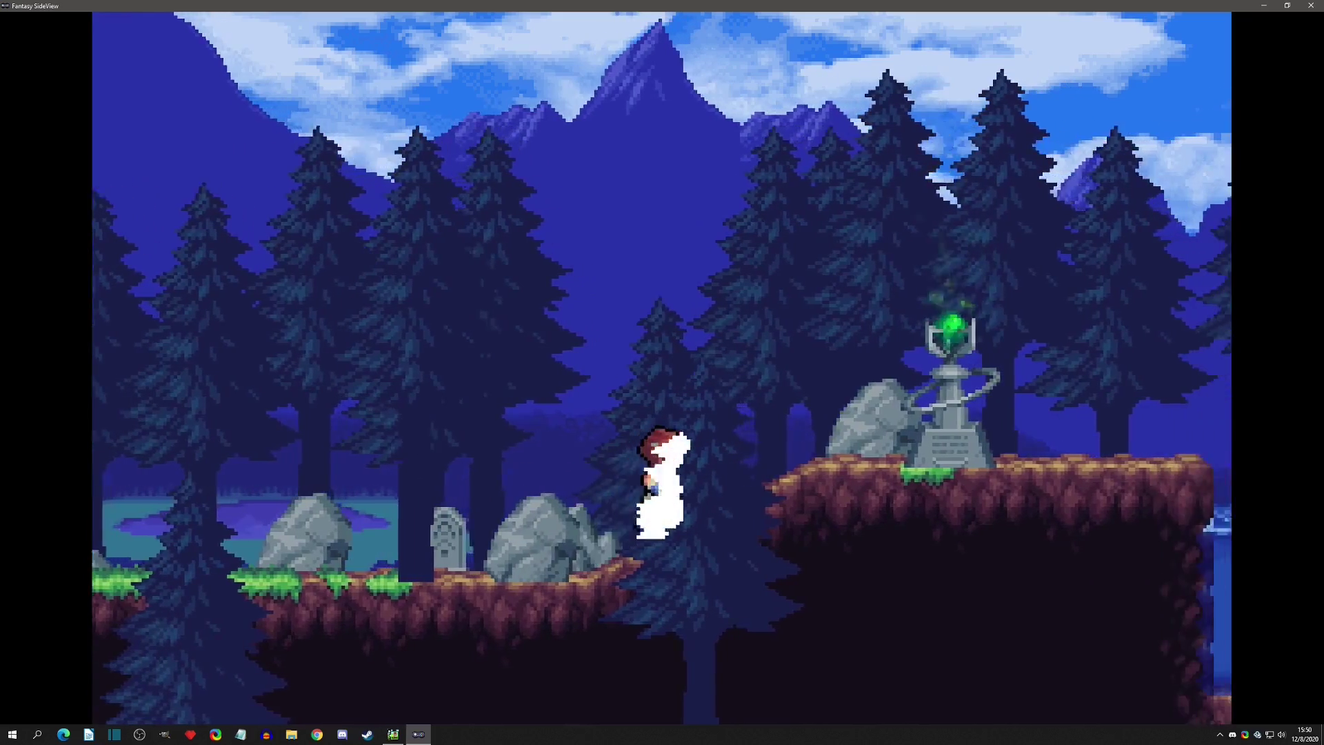
key("Left")
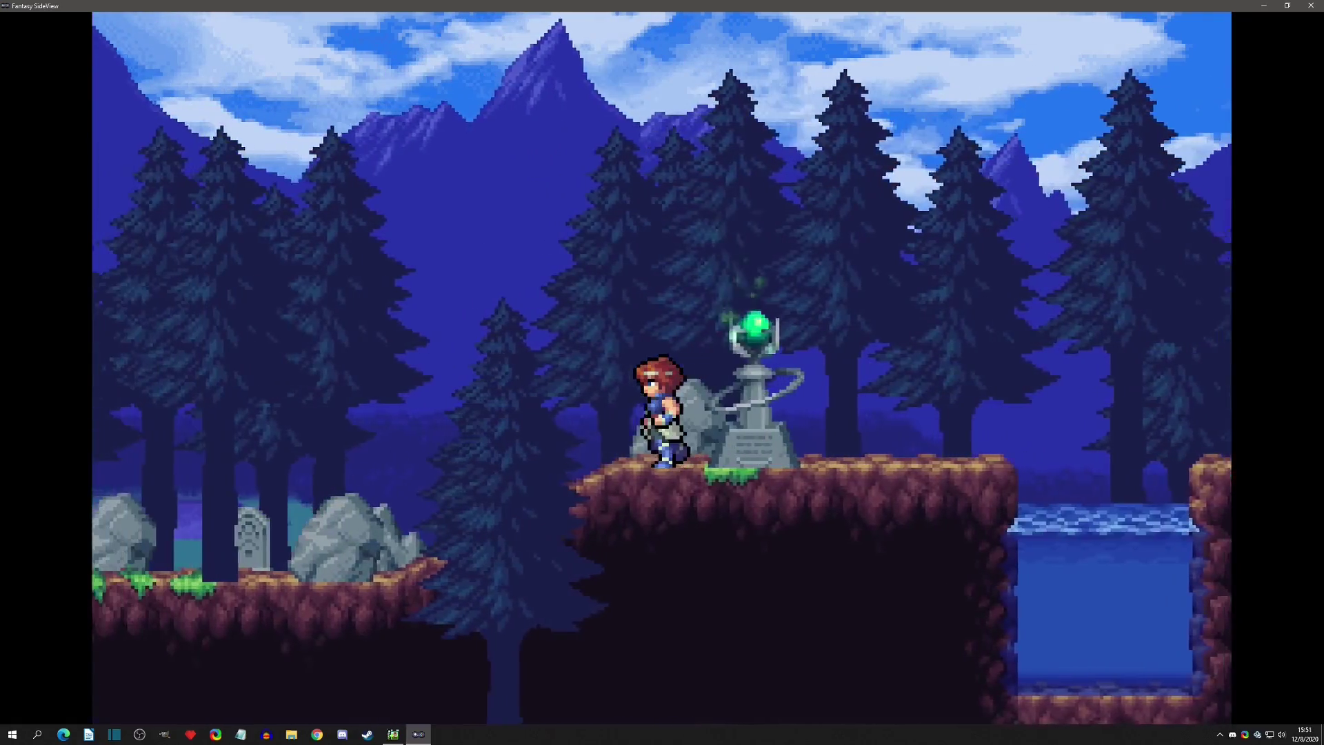
key("space")
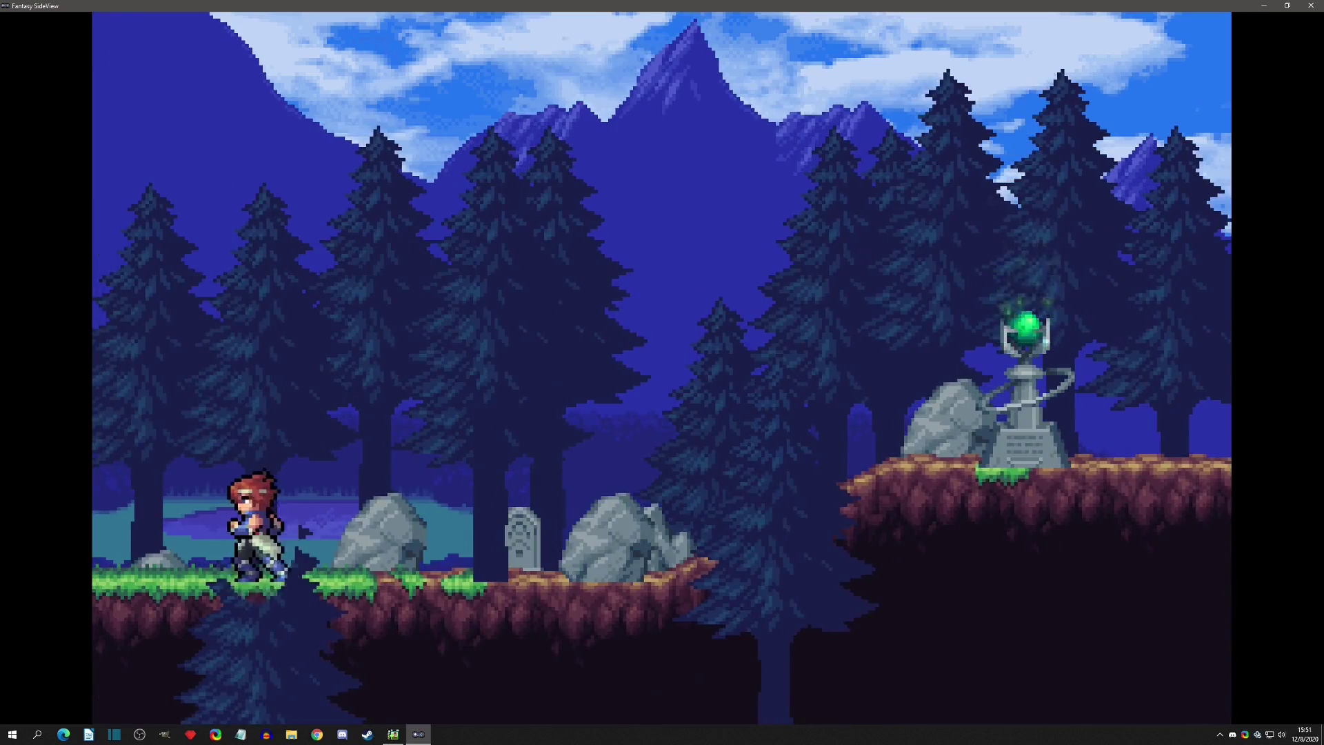
Step: Drop into the water pit, jump out onto the pillar, and reach the wooden platform
key("Right")
key("space")
key("Right")
key("space")
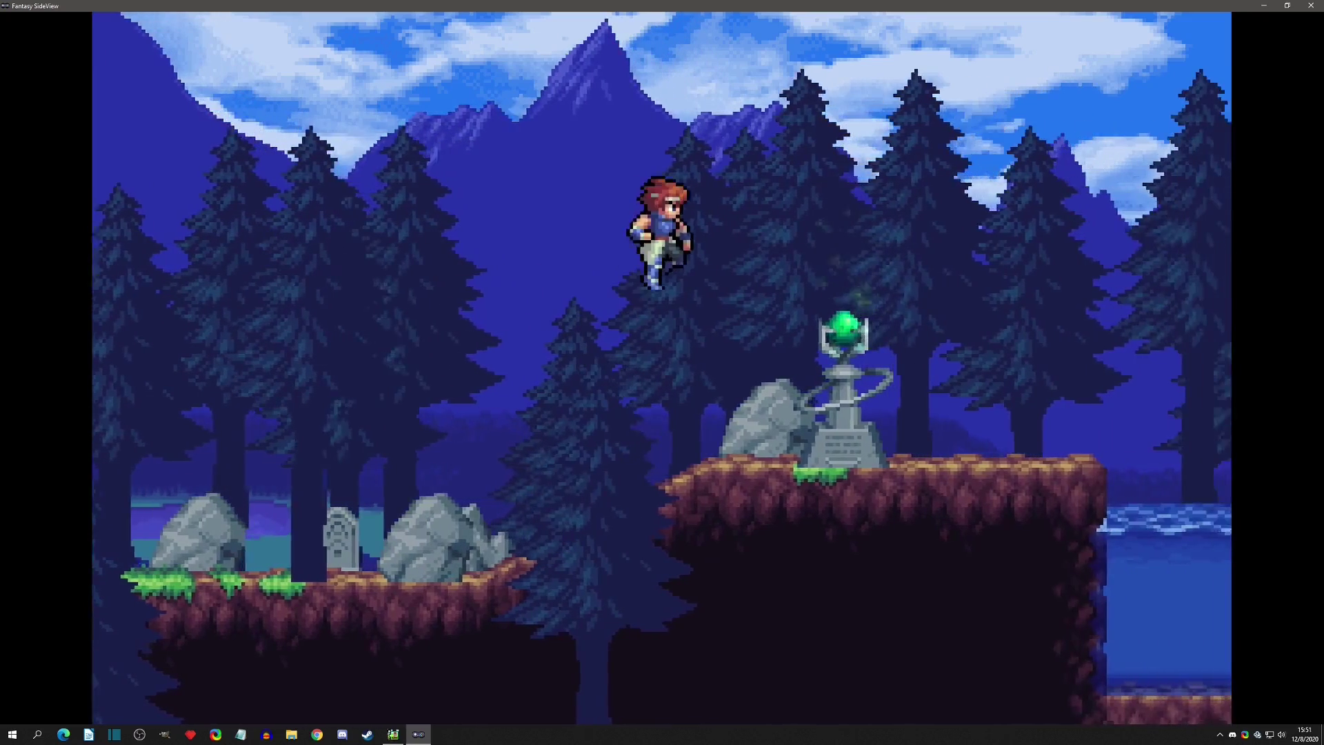
key("Right")
key("space")
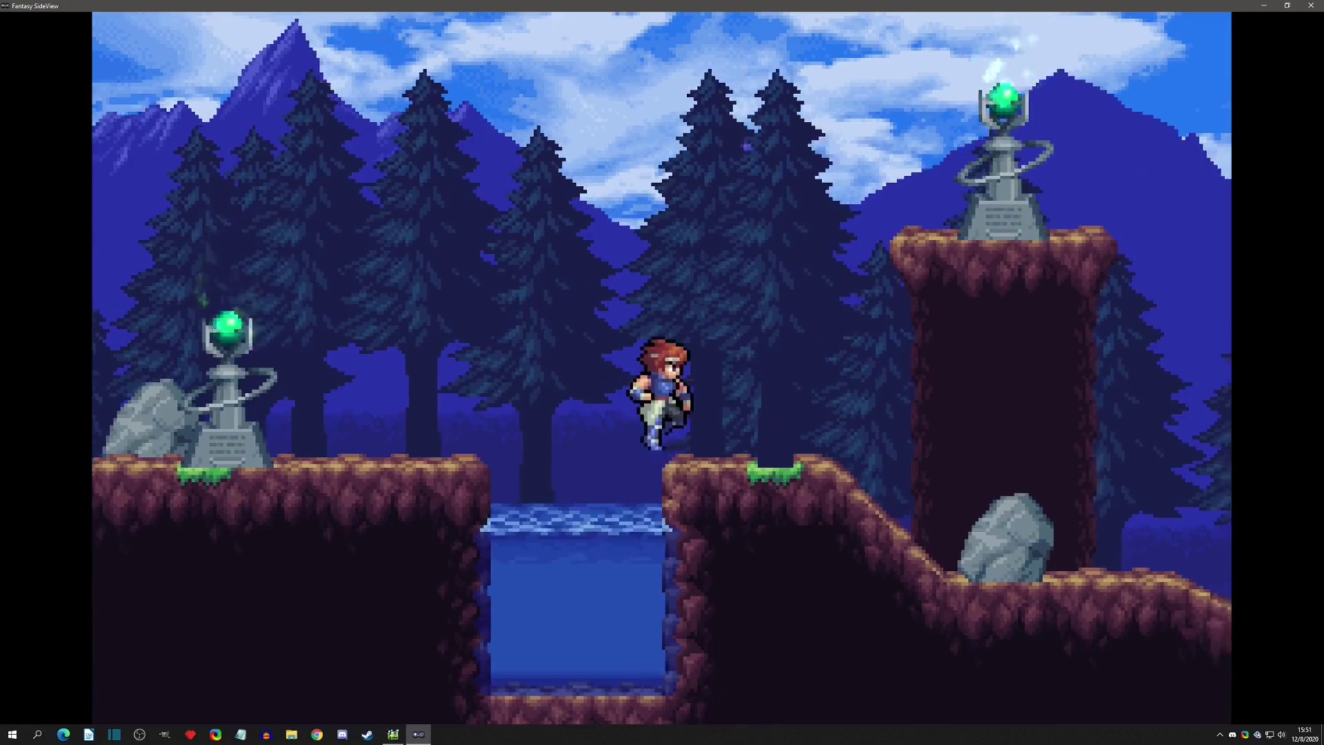
key("Left")
key("Left")
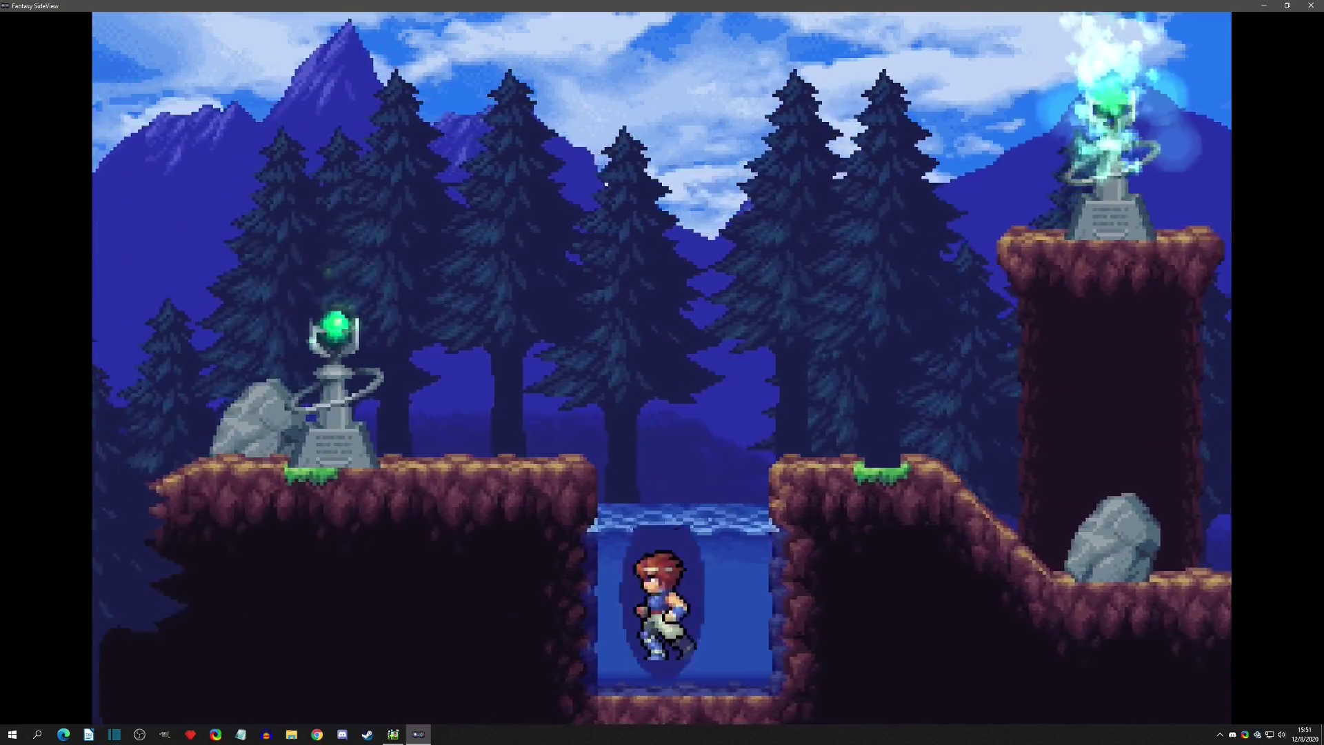
key("space")
key("Right")
key("Right")
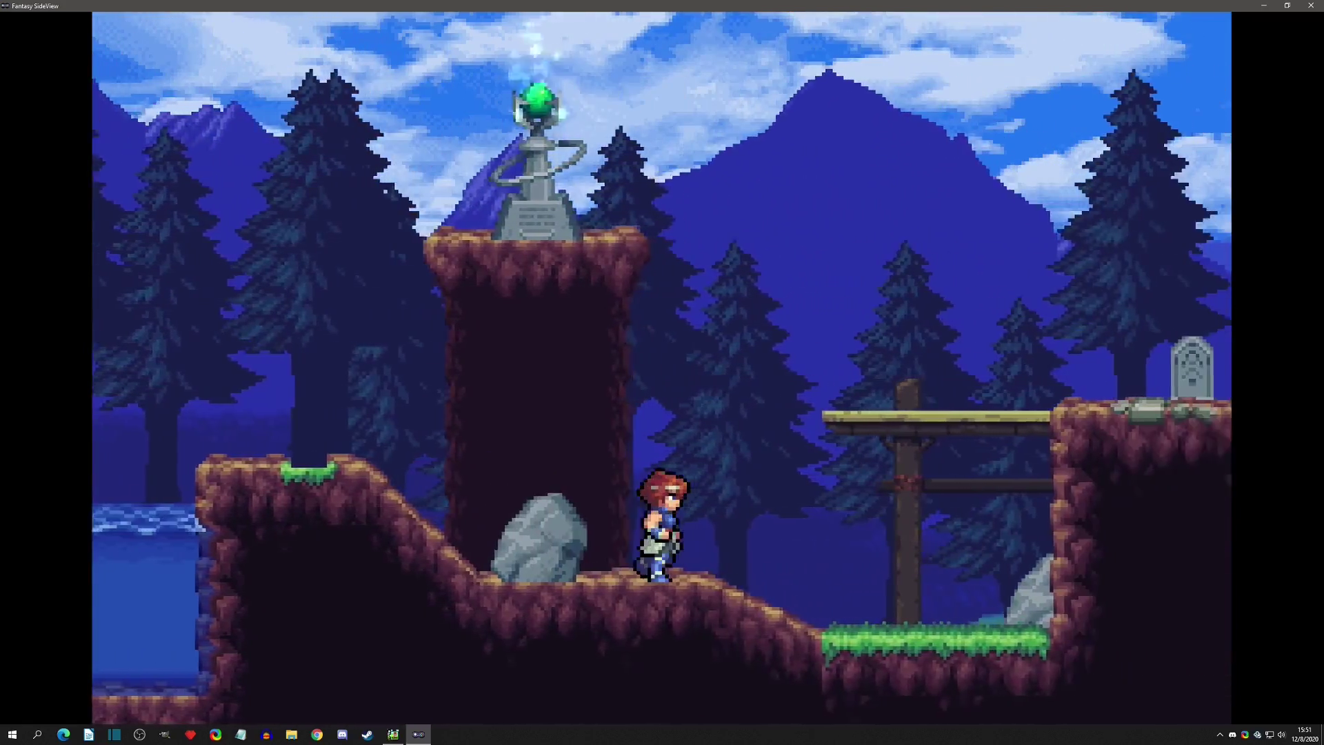
key("space")
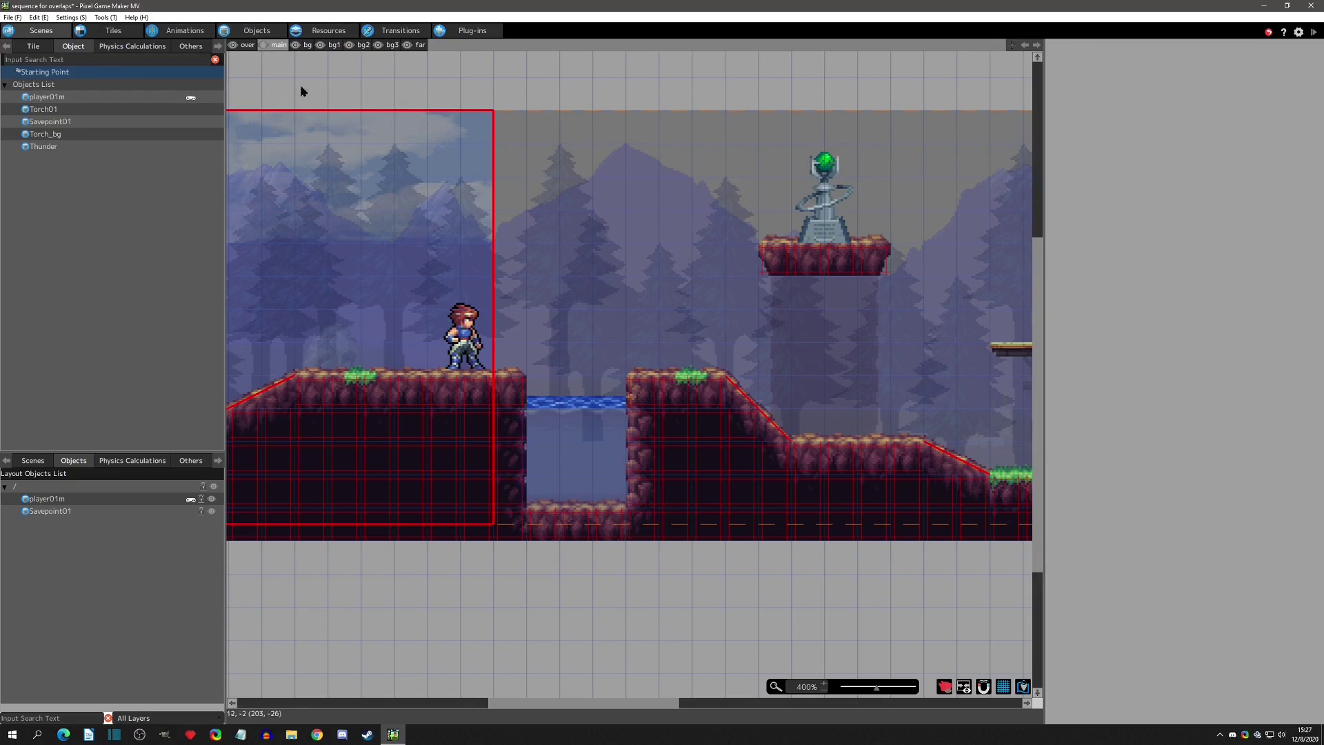
Step: Select the player character in the scene, then deselect it by clicking empty canvas
left_click(469, 317)
left_click(347, 390)
left_click(246, 45)
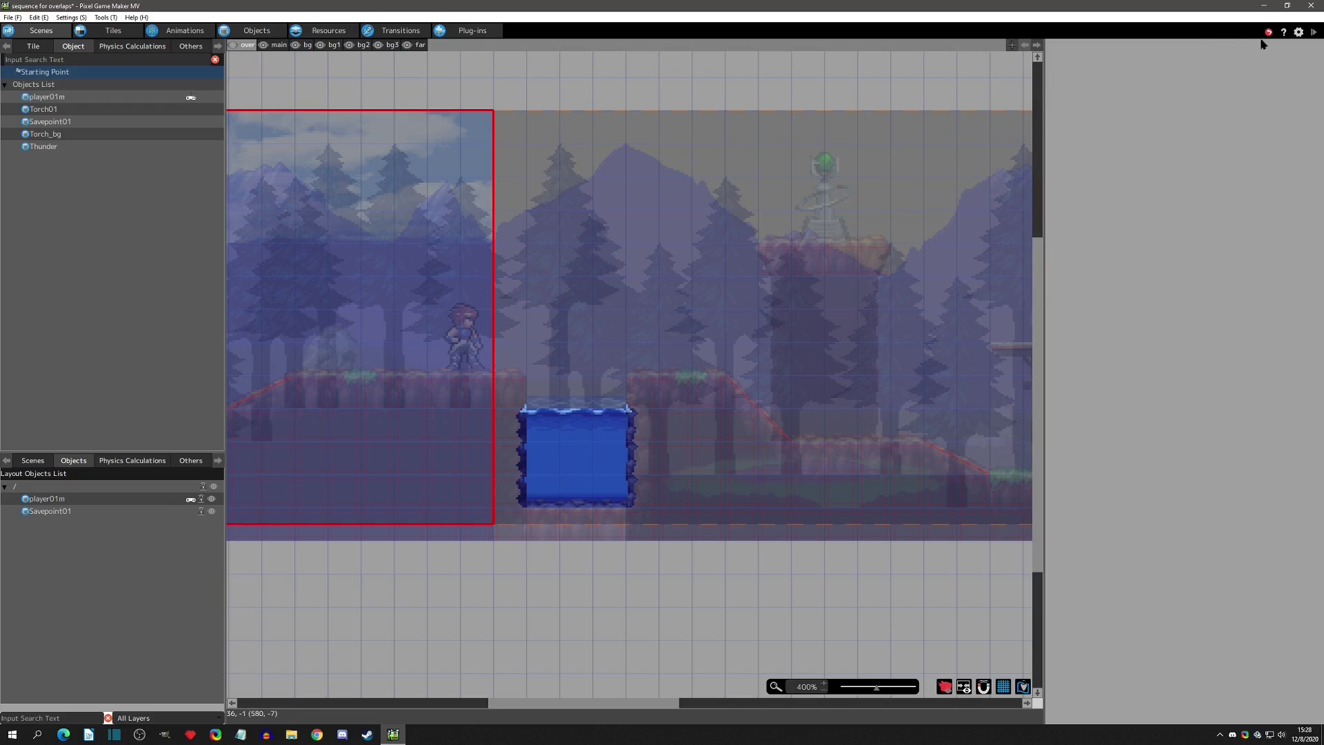
left_click(1313, 31)
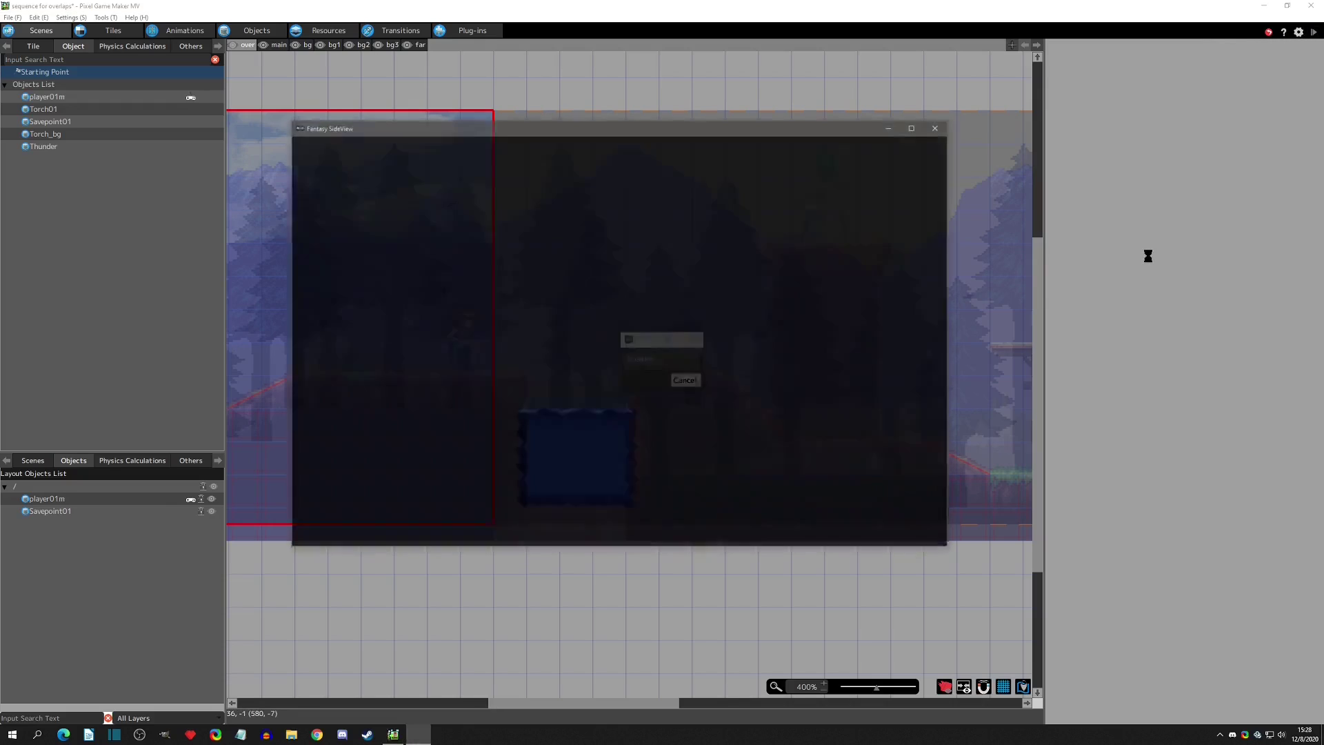
key("Right")
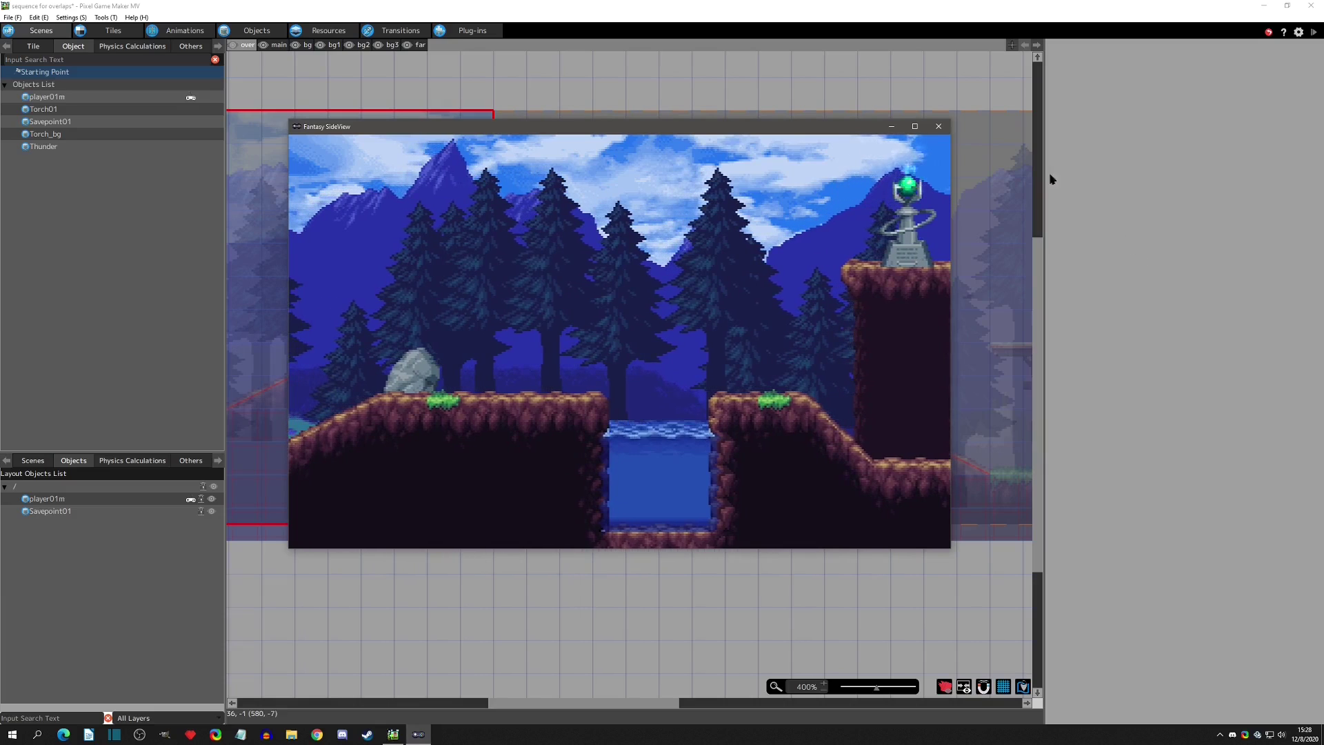
Step: Close the test play and enable 'Sequence Settings for Overlapping Tile or Object' on player01m
left_click(946, 125)
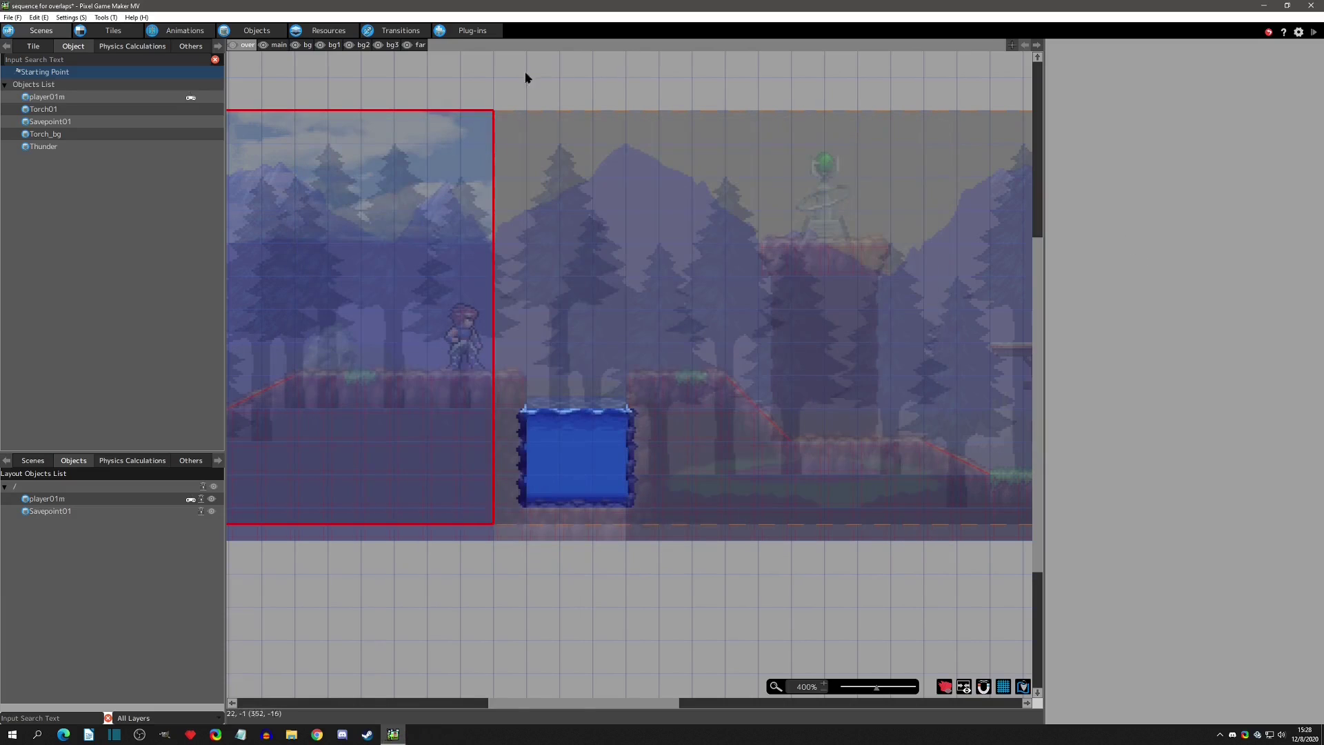
left_click(258, 31)
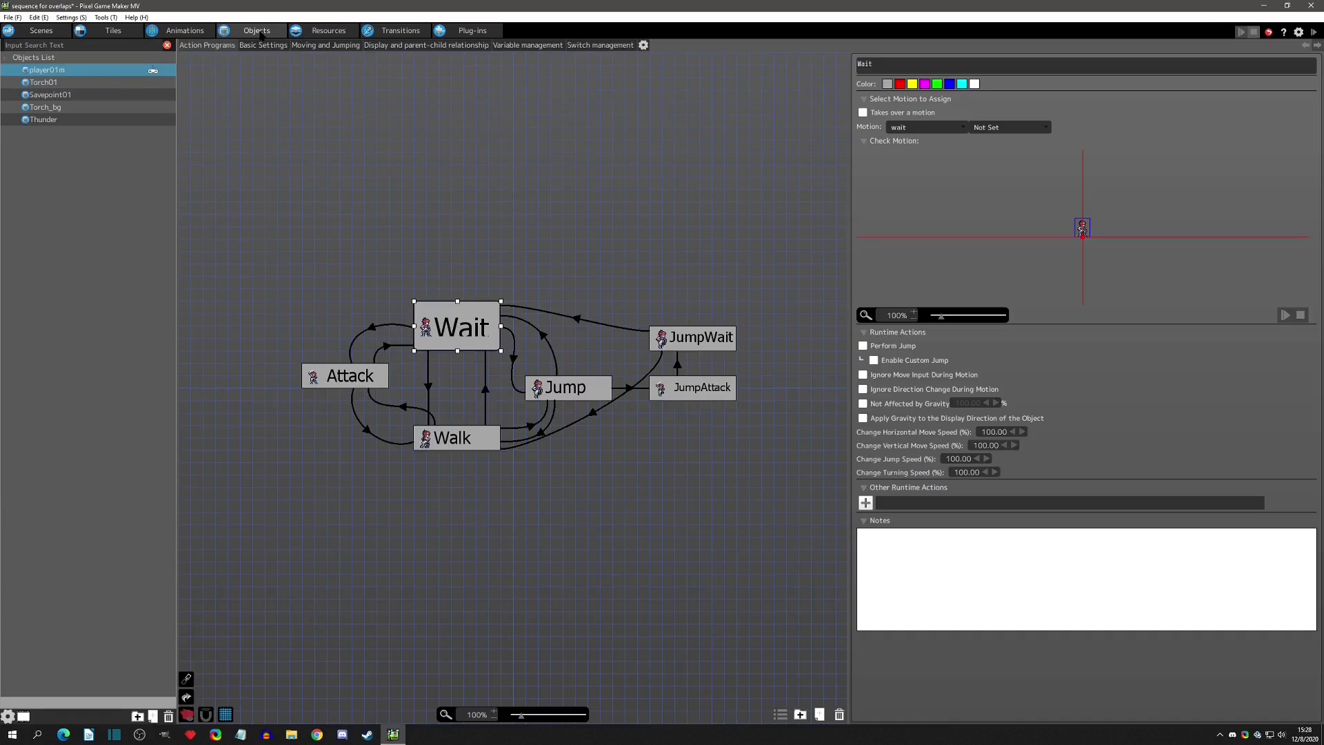
left_click(644, 46)
left_click(192, 209)
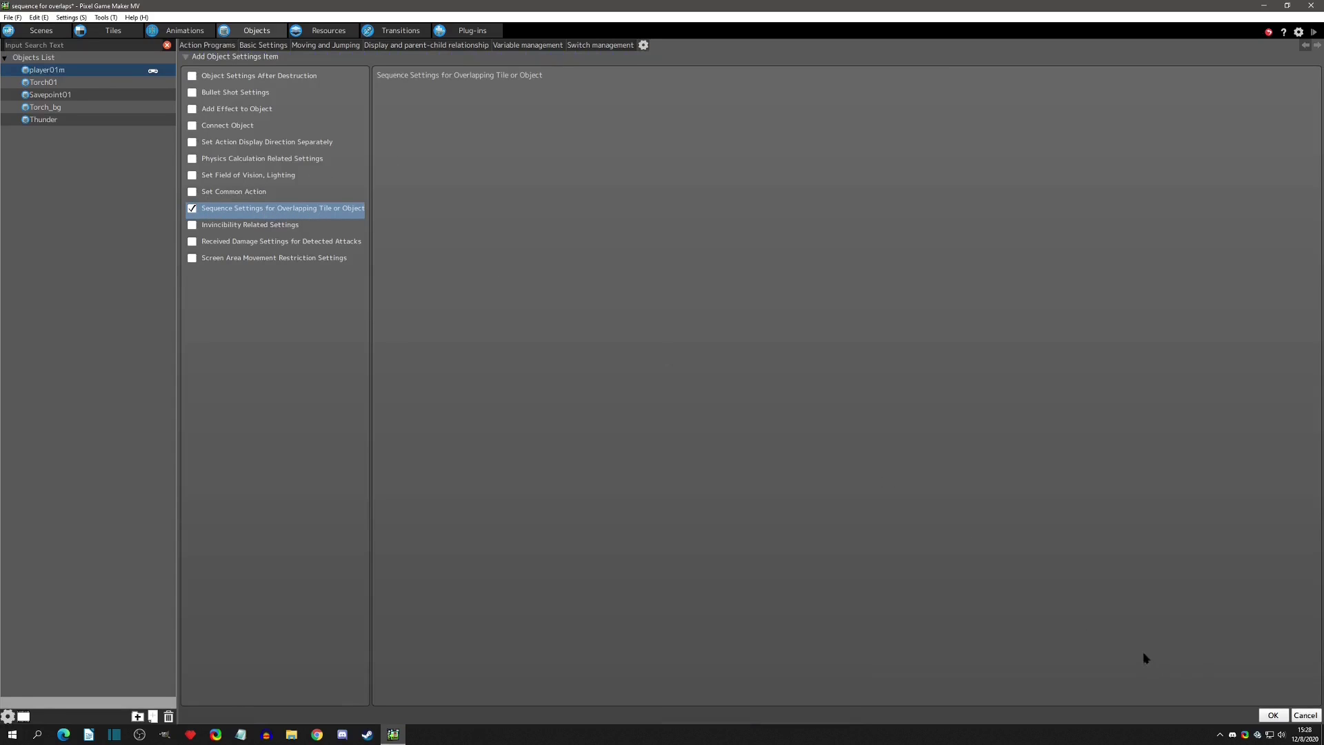
left_click(1272, 715)
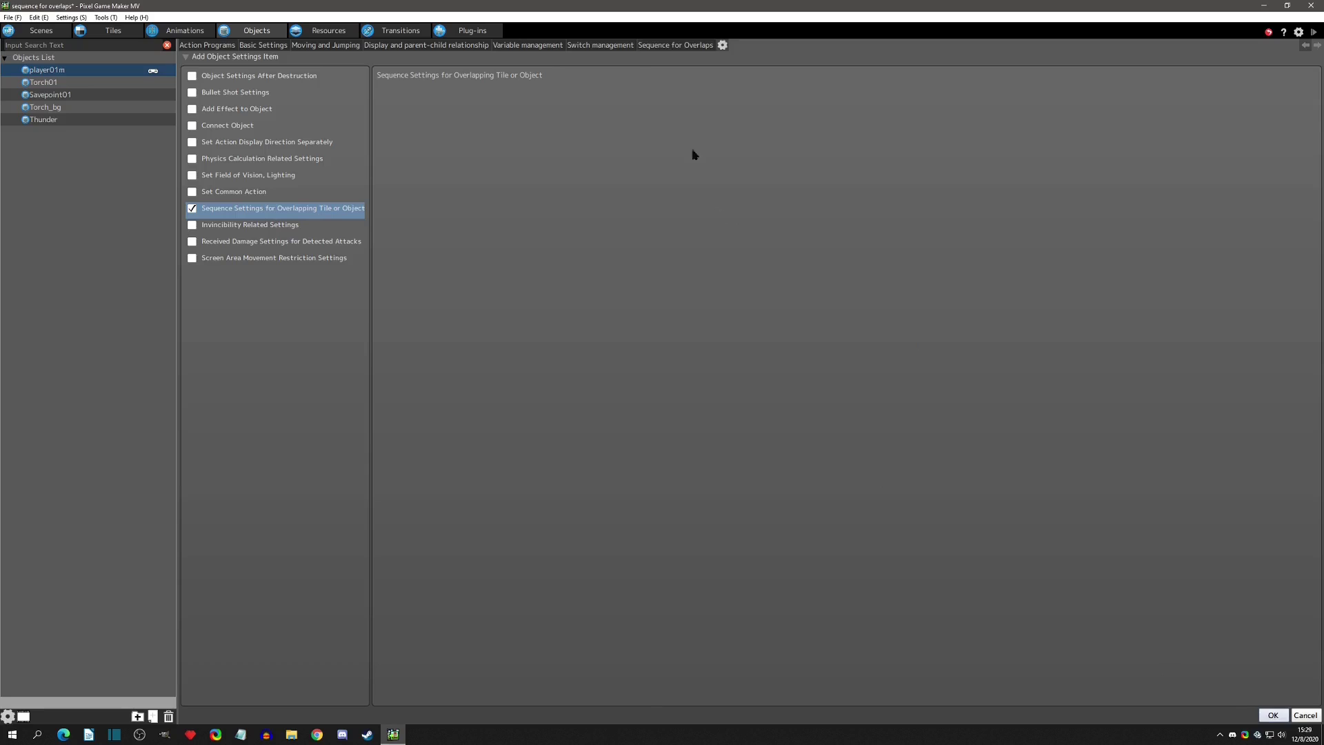
left_click(678, 45)
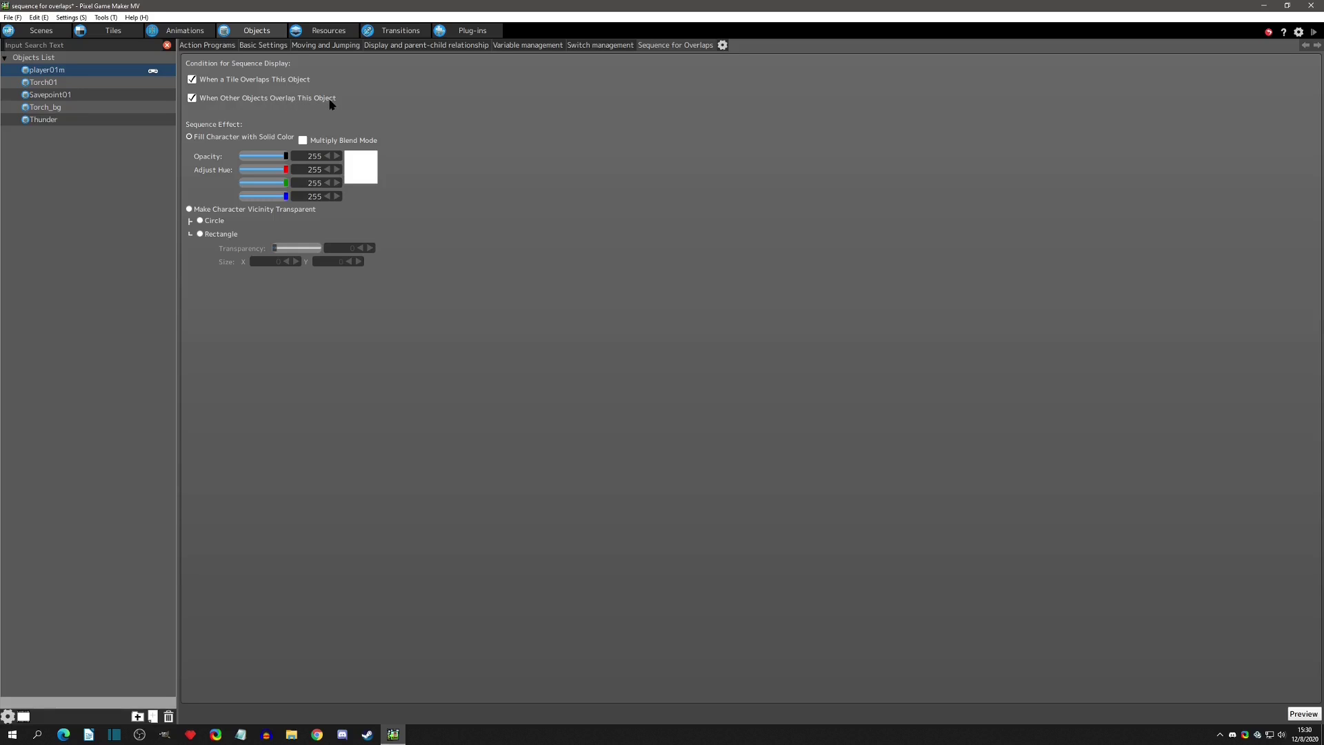
Step: Uncheck 'When Other Objects Overlap This Object' so only overlapping tiles trigger the effect
left_click(192, 98)
key("F5")
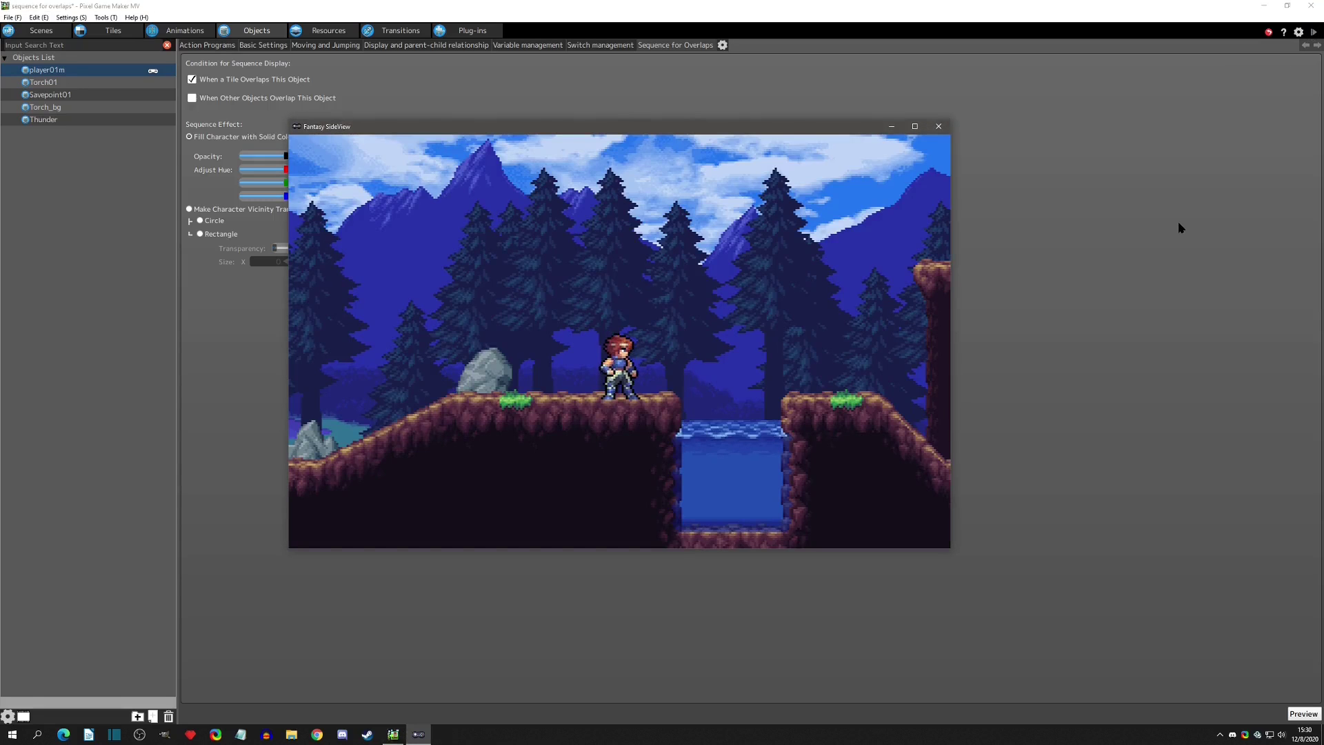
key("Right")
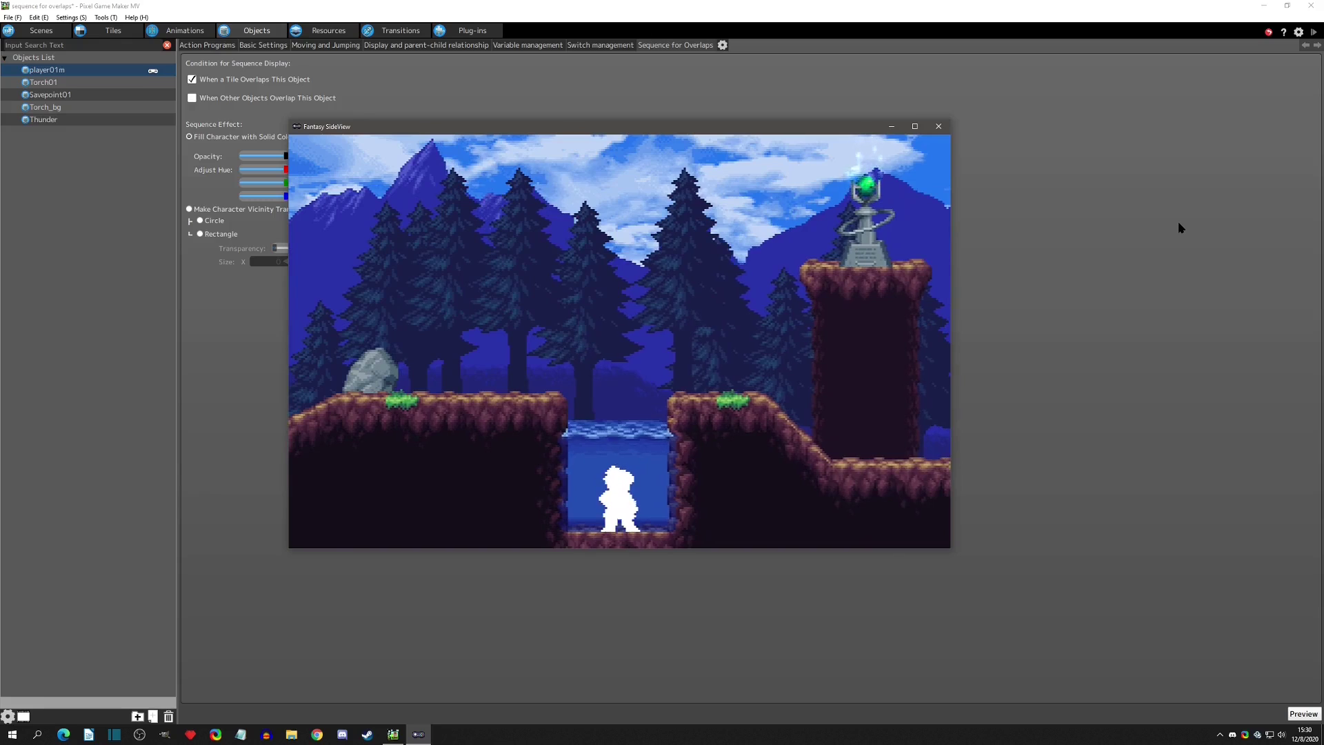
key("Left")
key("Right")
key("z")
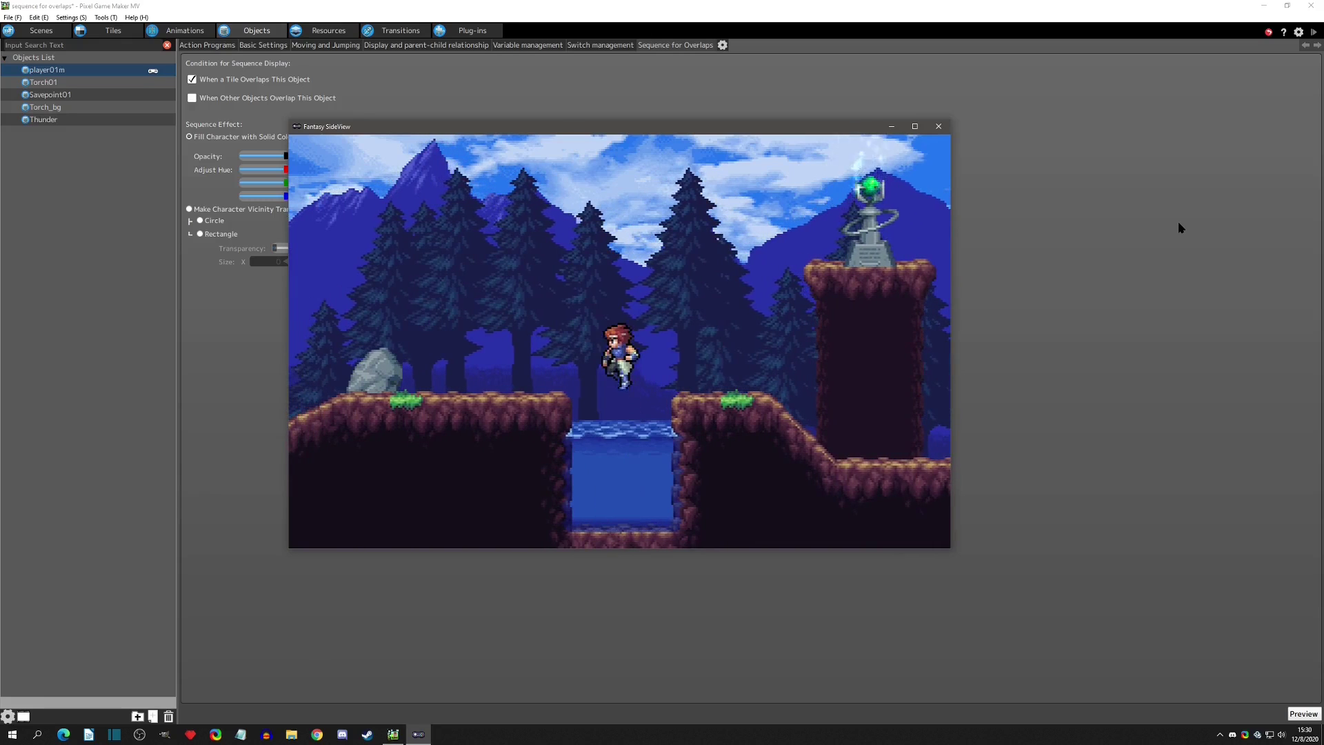
key("z")
key("Right")
key("z")
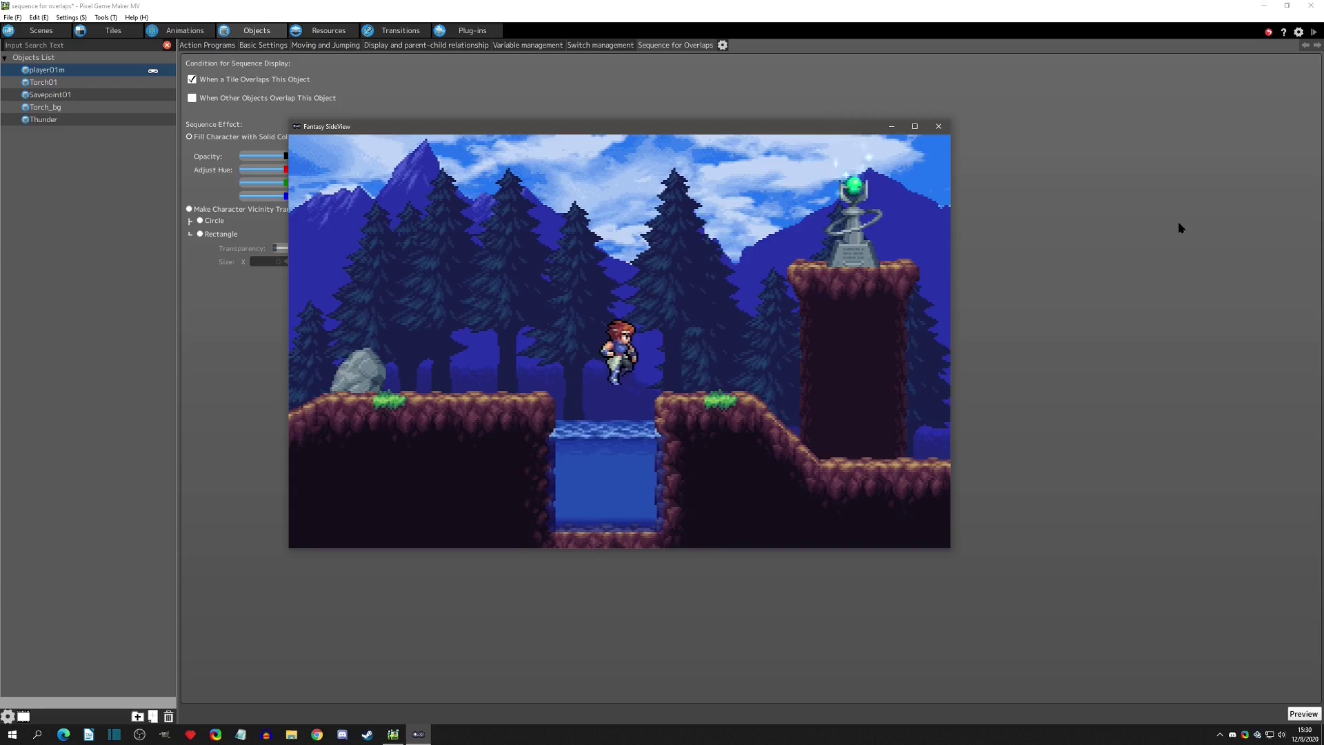
key("z")
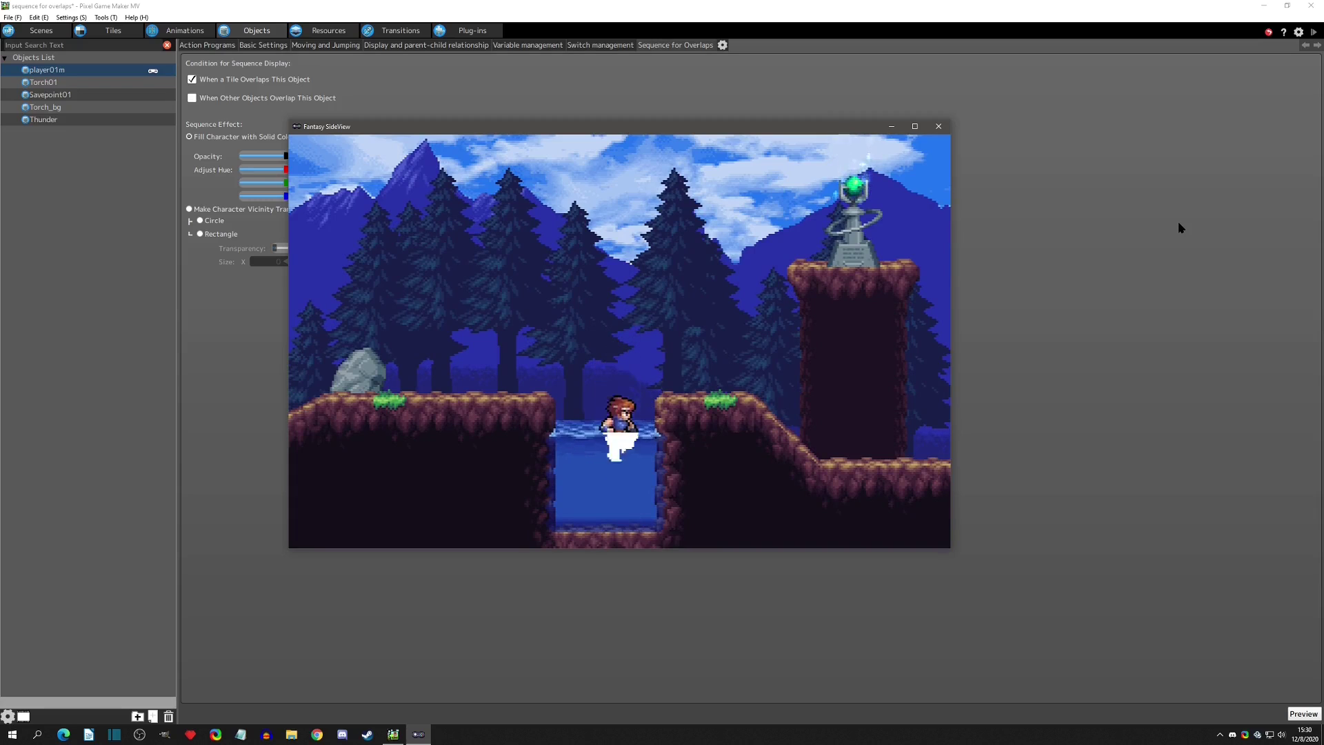
key("z")
key("Right")
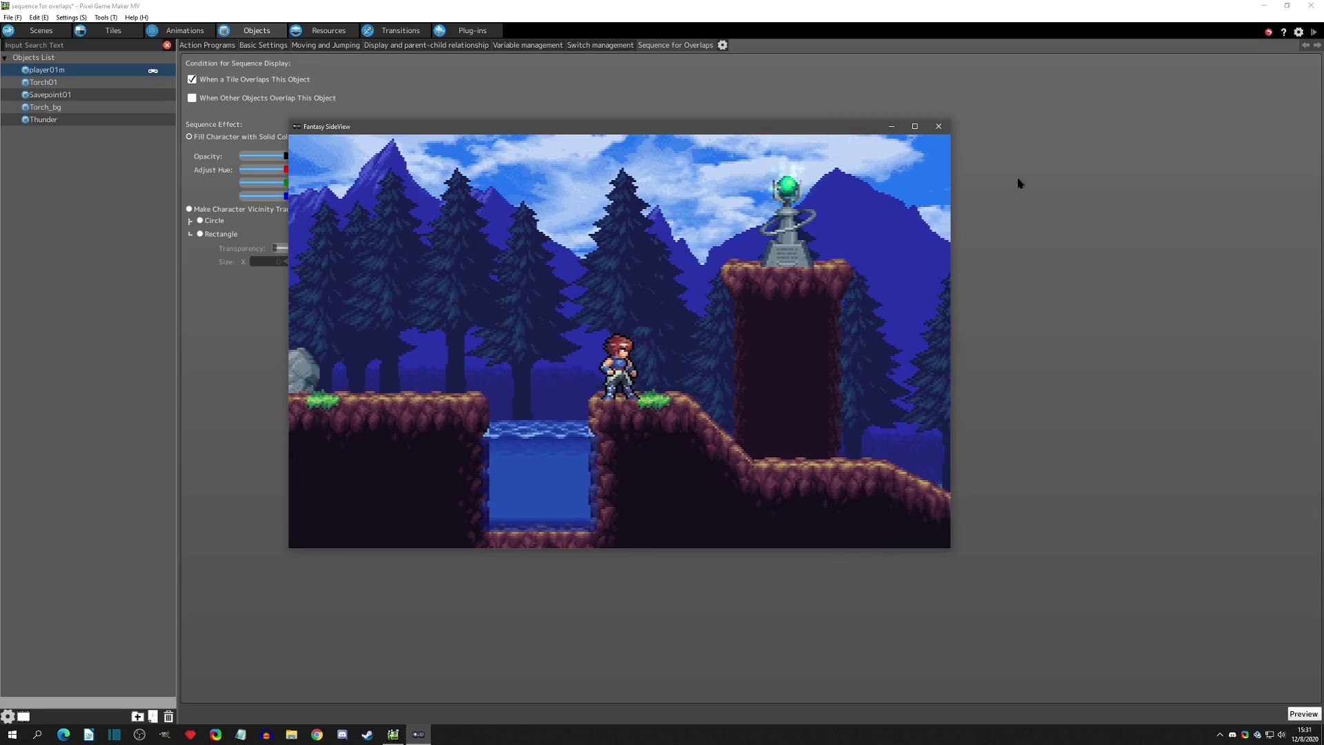
left_click(938, 126)
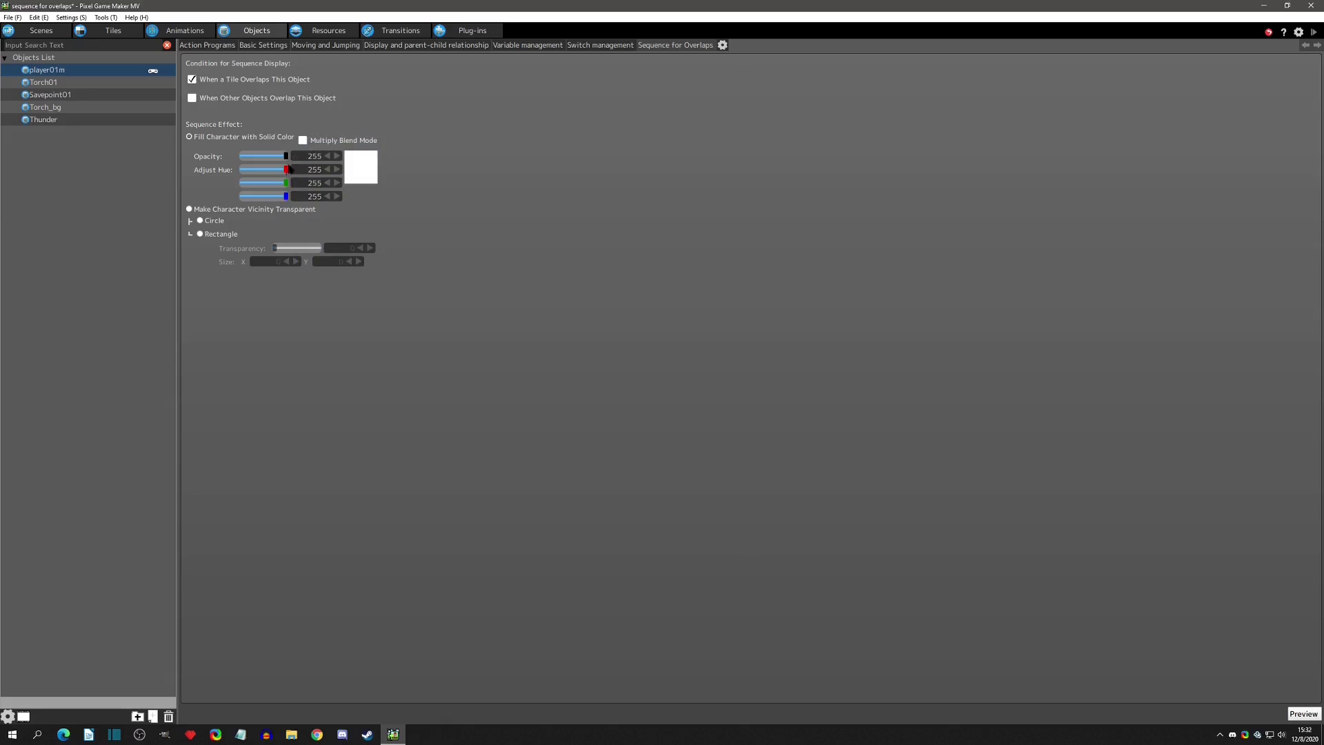
Step: Lower the fill's red and green values to make it blue, and test it in the water
left_click_drag(286, 171, 220, 183)
left_click(1314, 32)
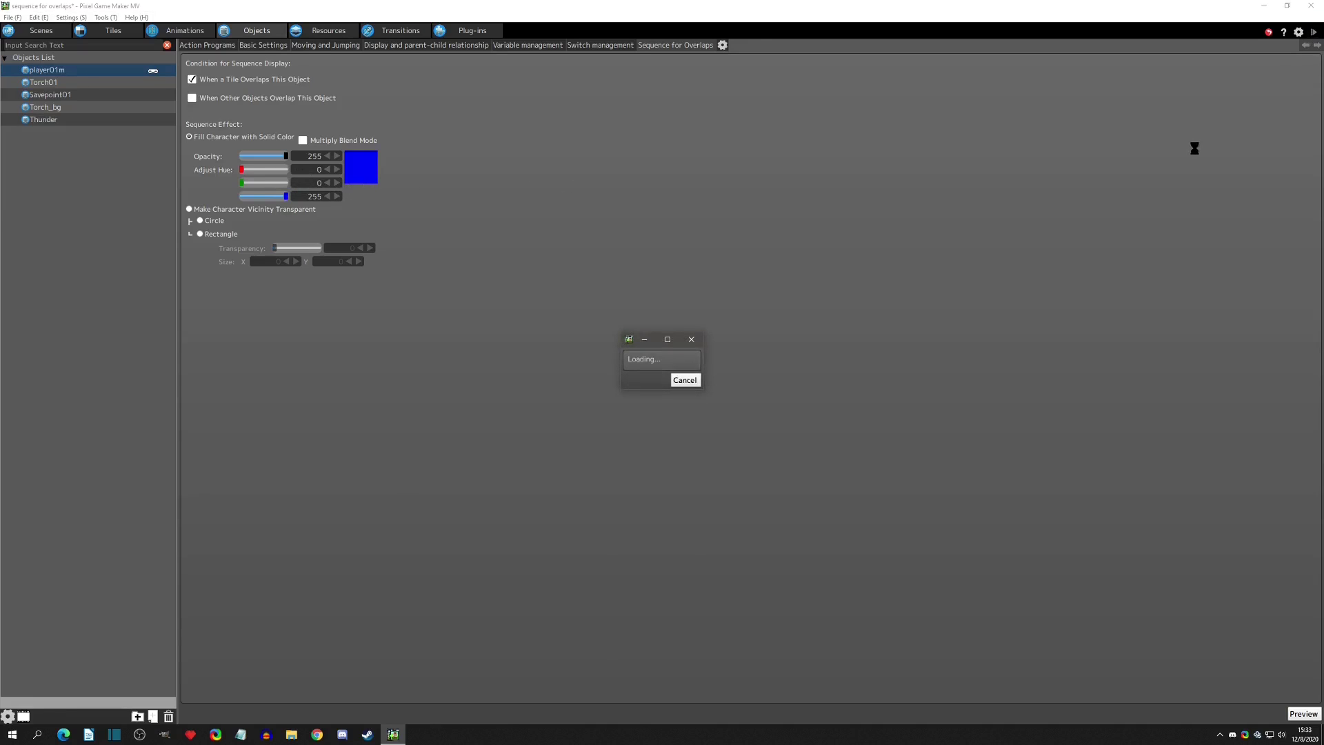
key("Right")
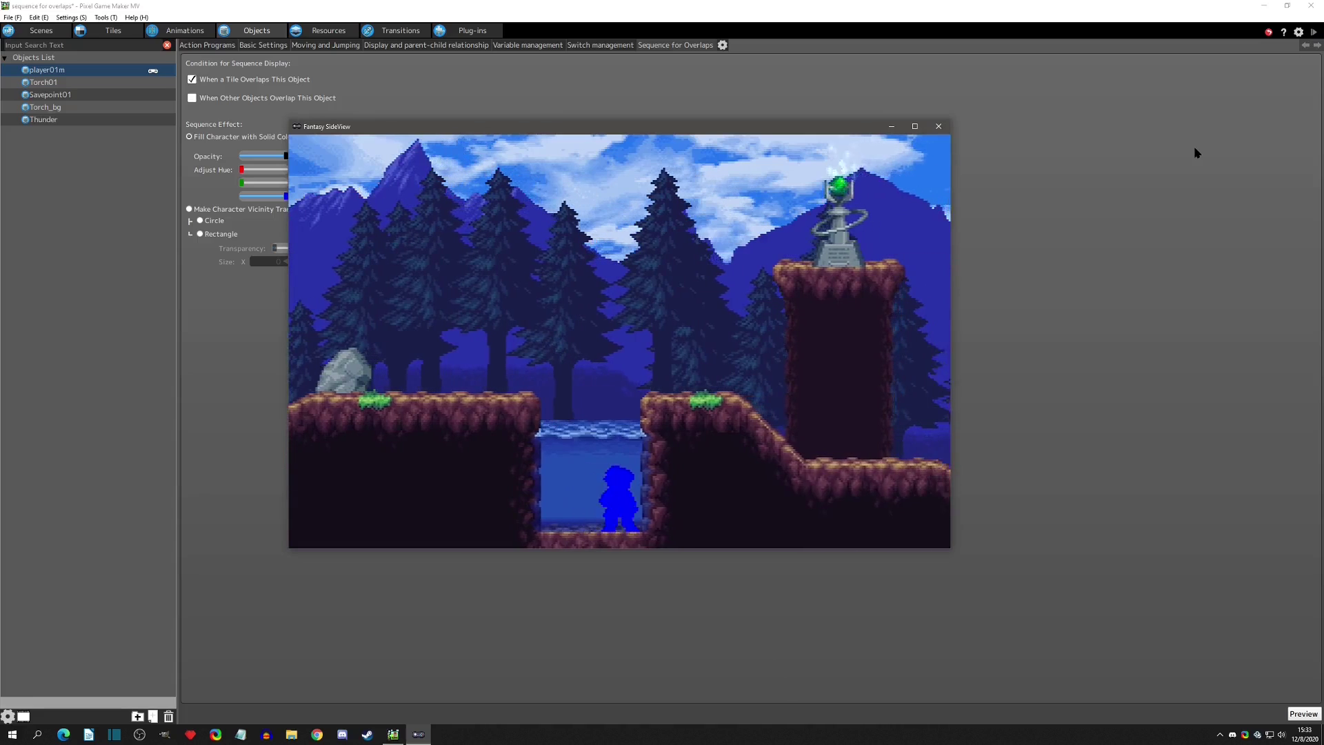
key("Left")
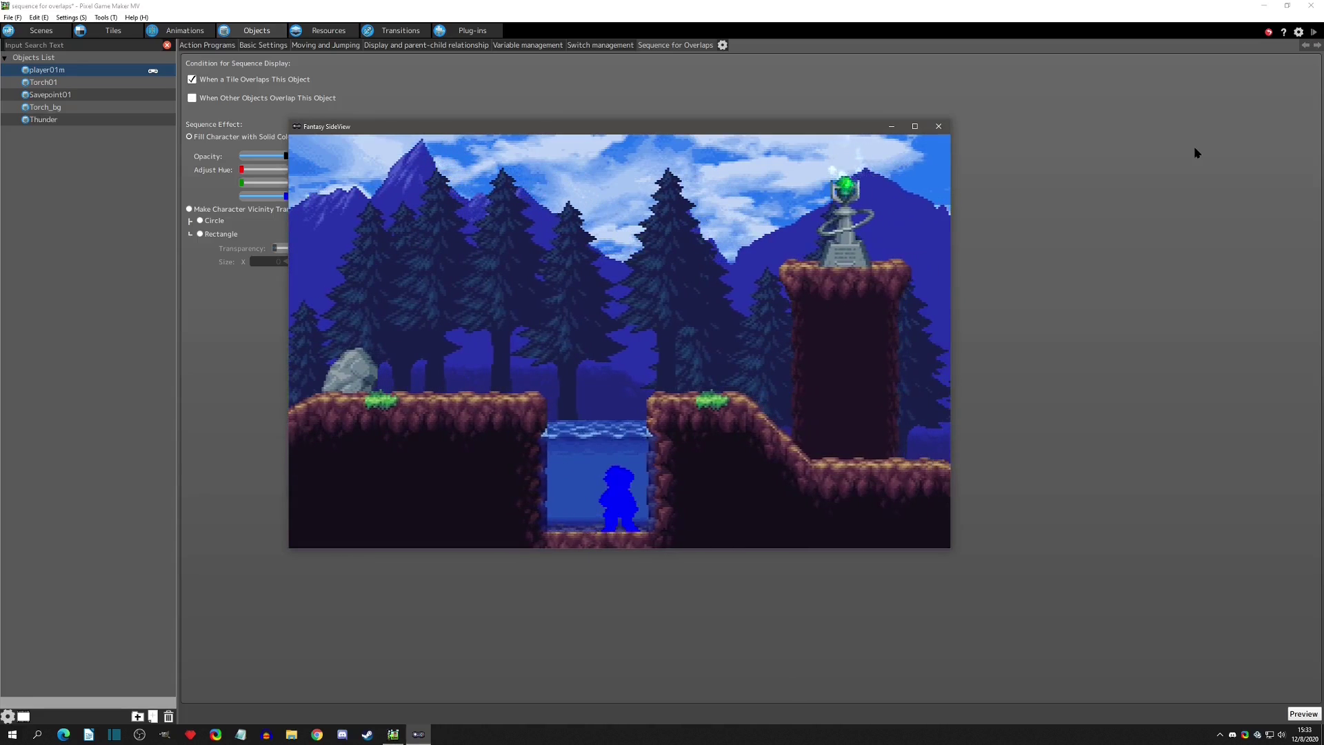
key("Left")
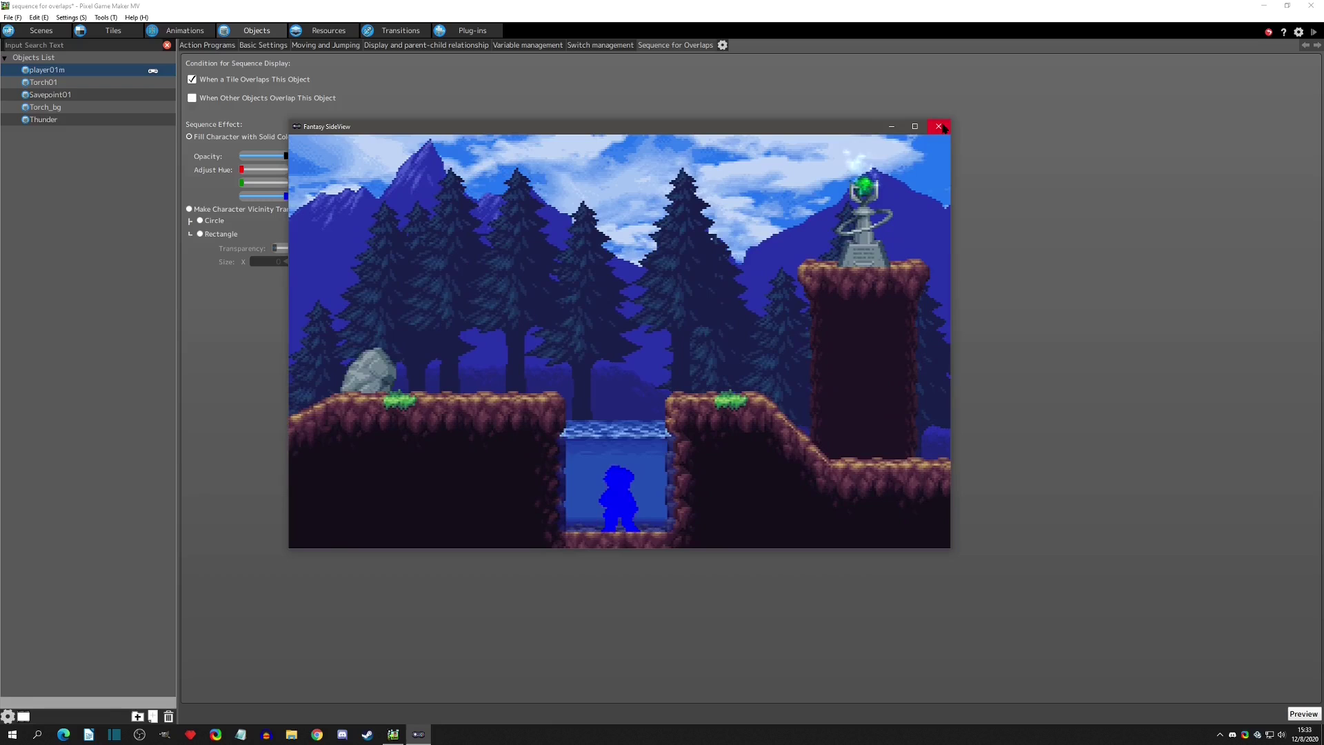
left_click(941, 127)
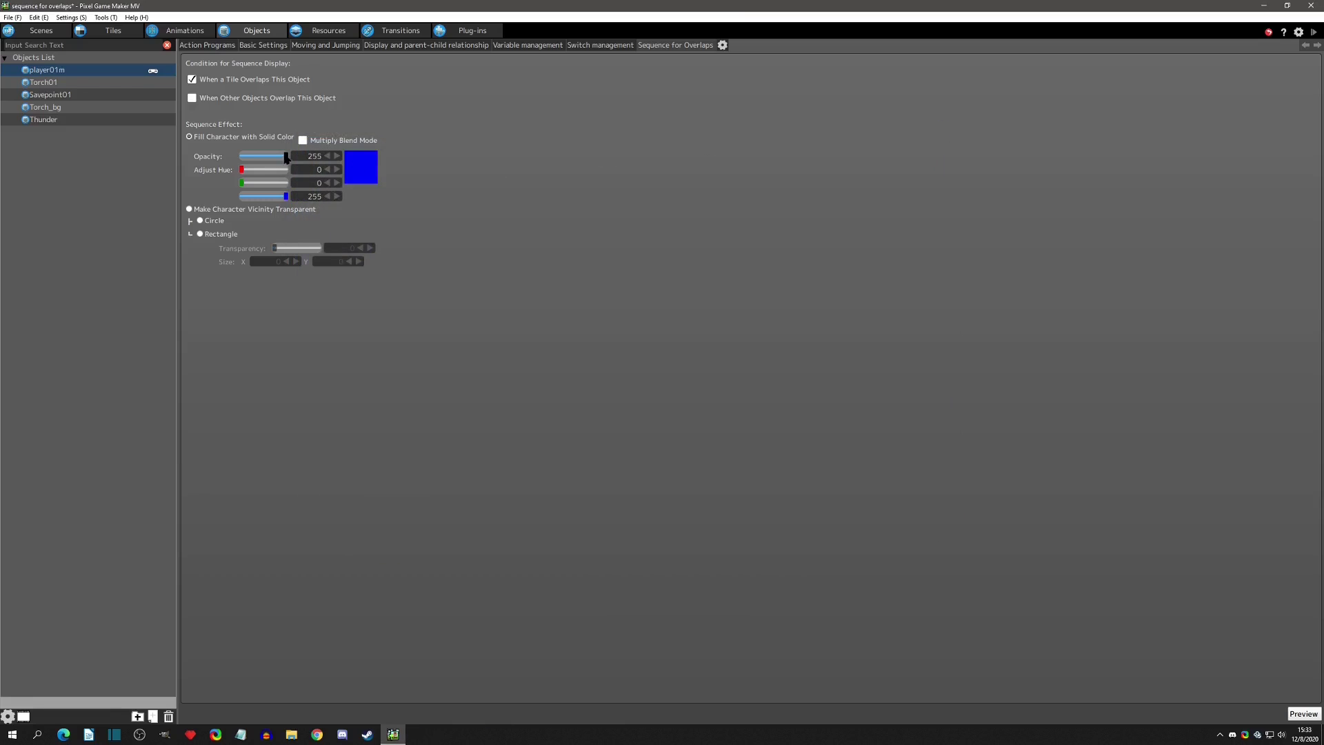
Step: Drop the fill opacity to about 136 and test the translucent silhouette in the water pit
left_click_drag(286, 157, 266, 161)
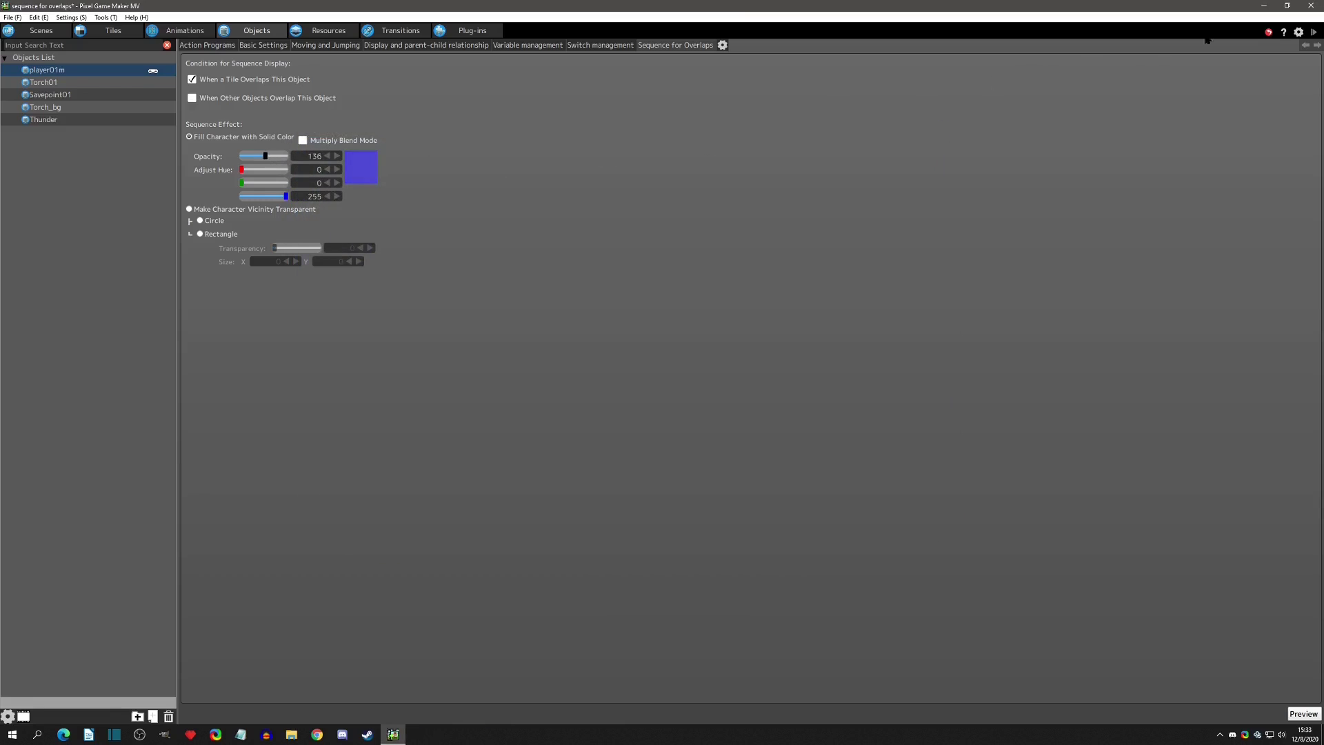
left_click(1313, 31)
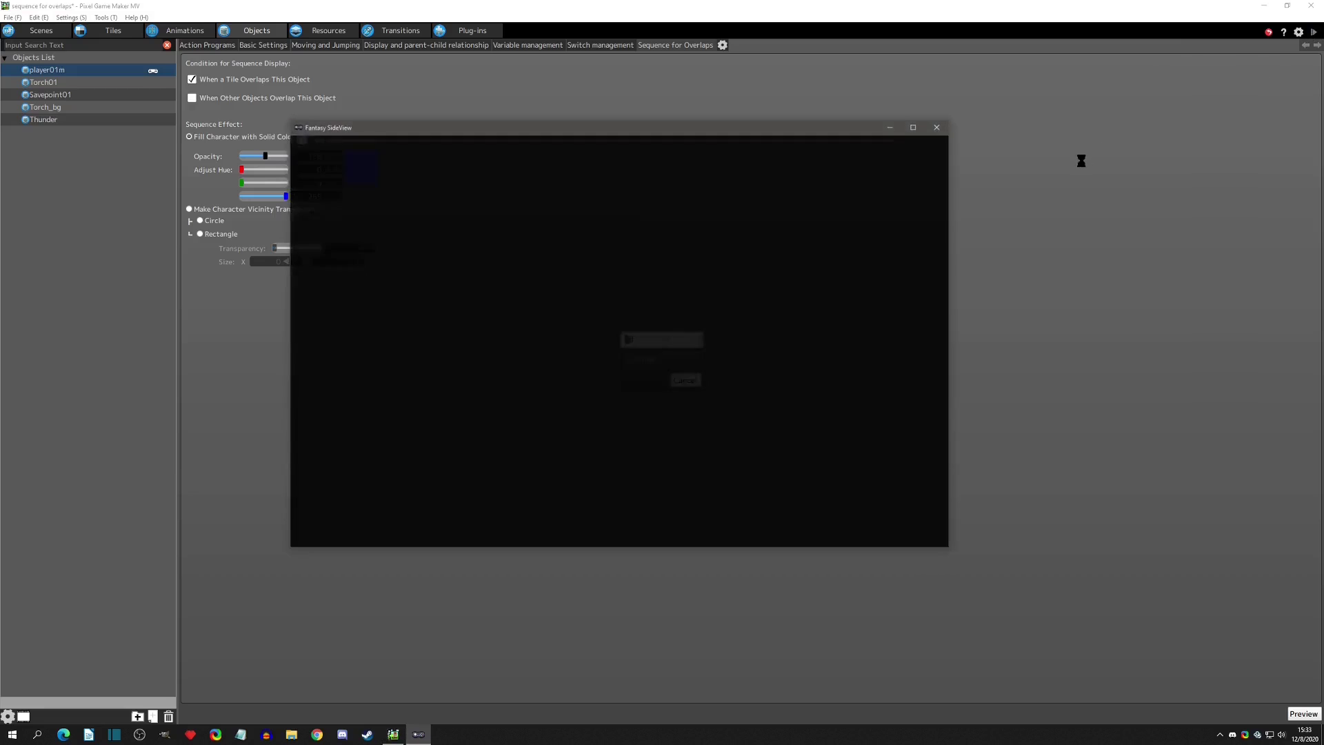
key("Right")
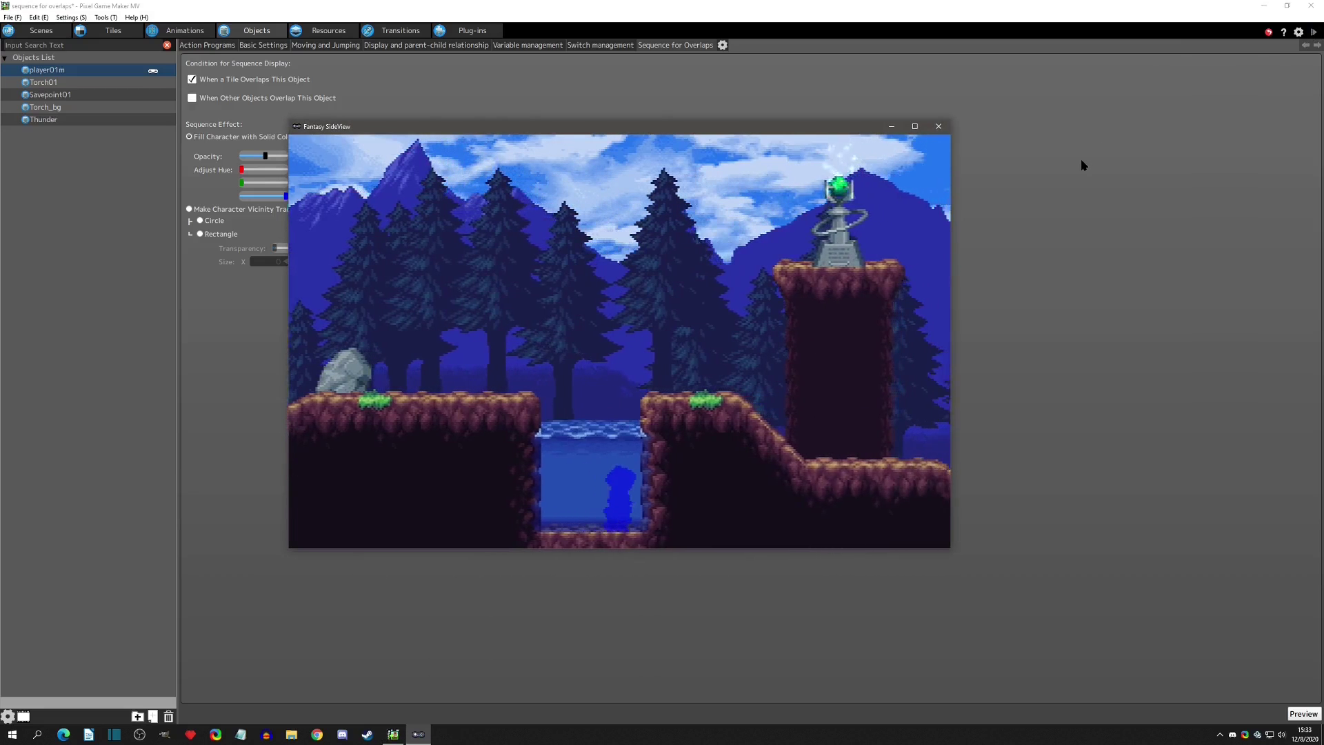
key("Right")
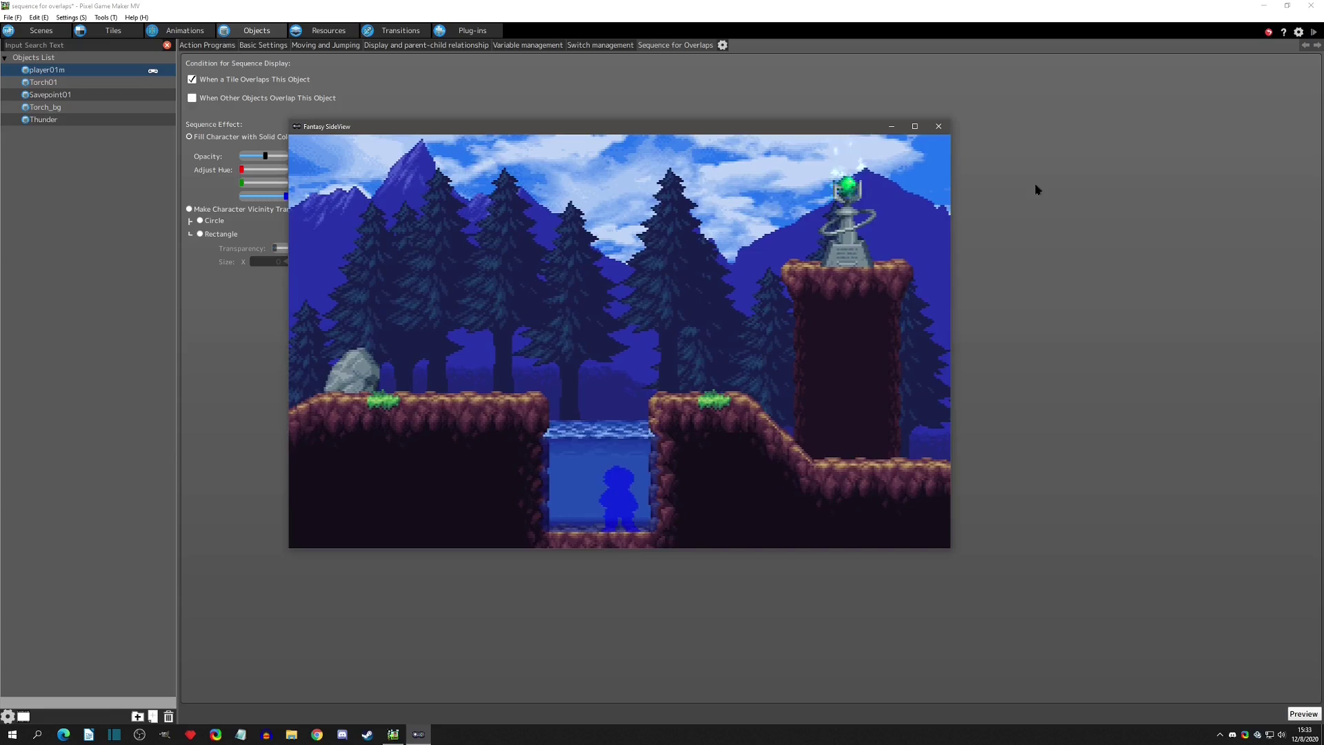
left_click(939, 126)
Step: Set the fill to red 255 at opacity 255, toggling Multiply Blend Mode on and off
left_click_drag(266, 155, 231, 200)
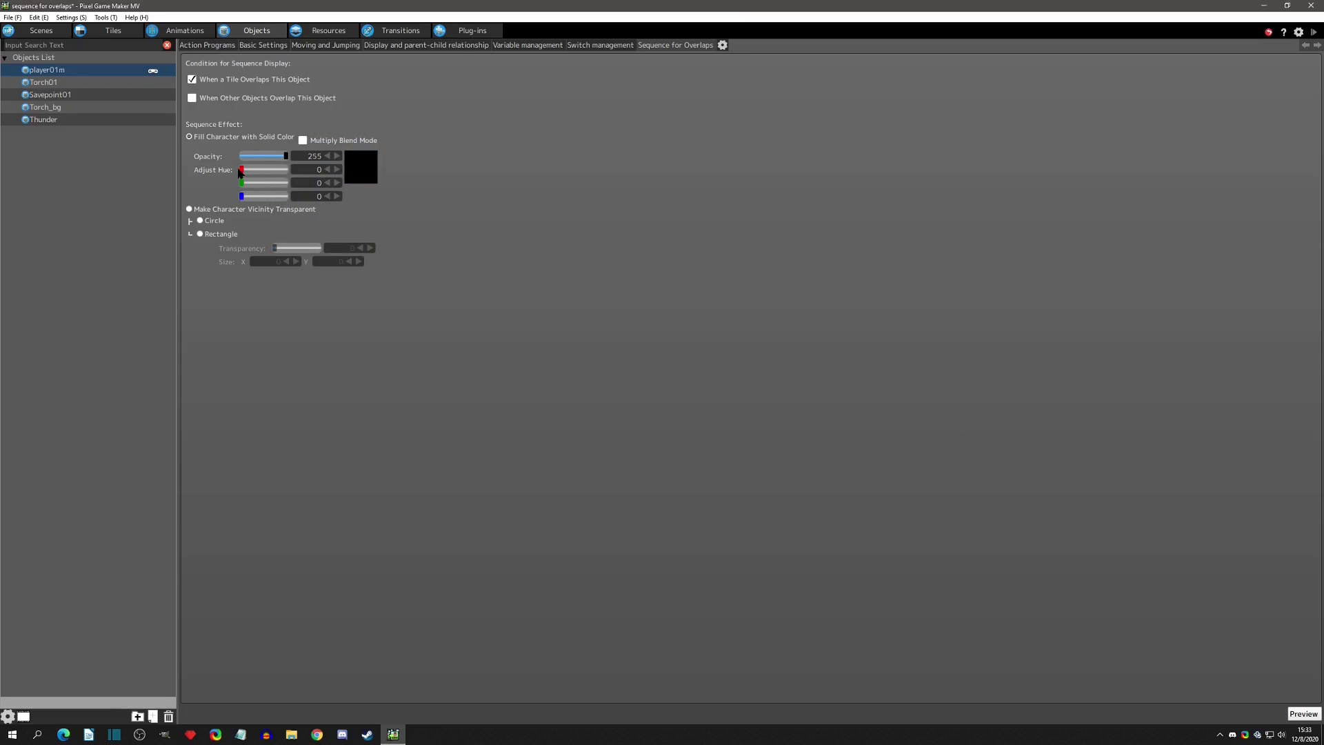
left_click_drag(243, 170, 296, 169)
left_click(303, 141)
left_click(303, 141)
Step: Test-play twice, walking the player into the water to compare the red silhouette
left_click(1313, 32)
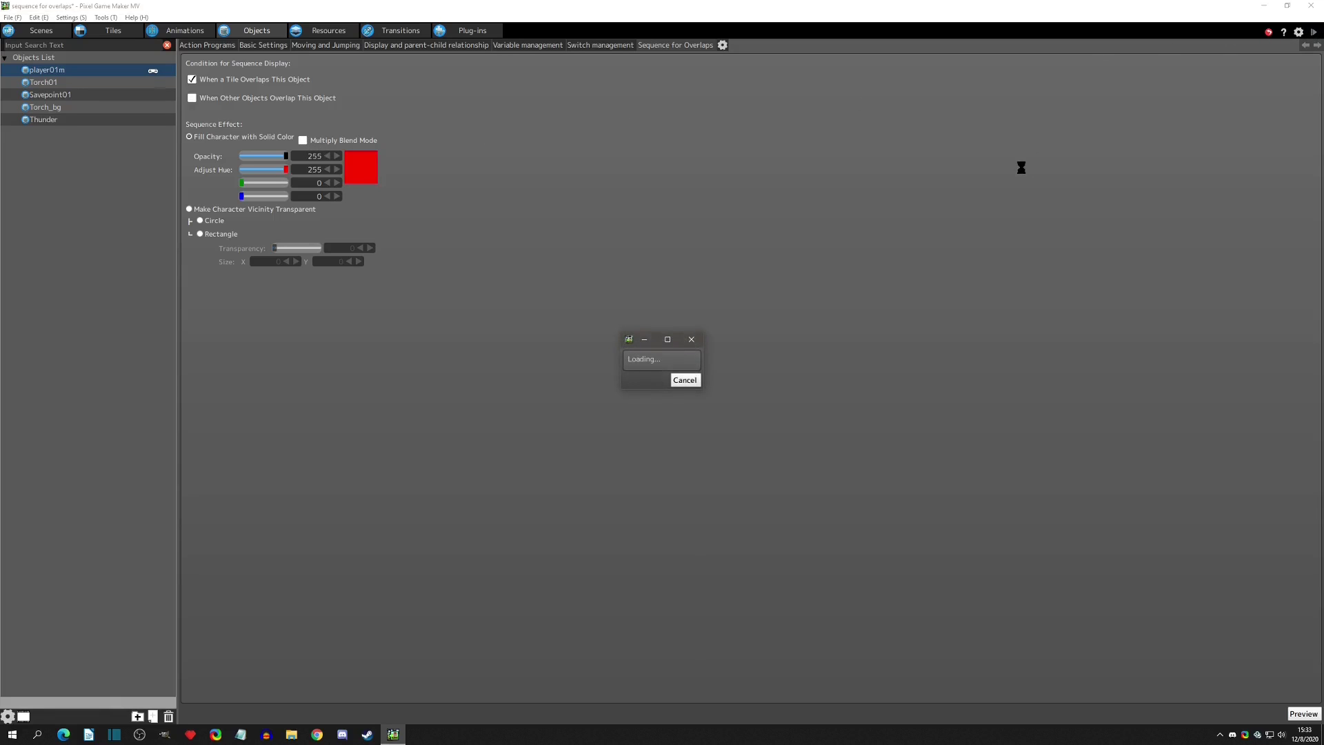
key("Right")
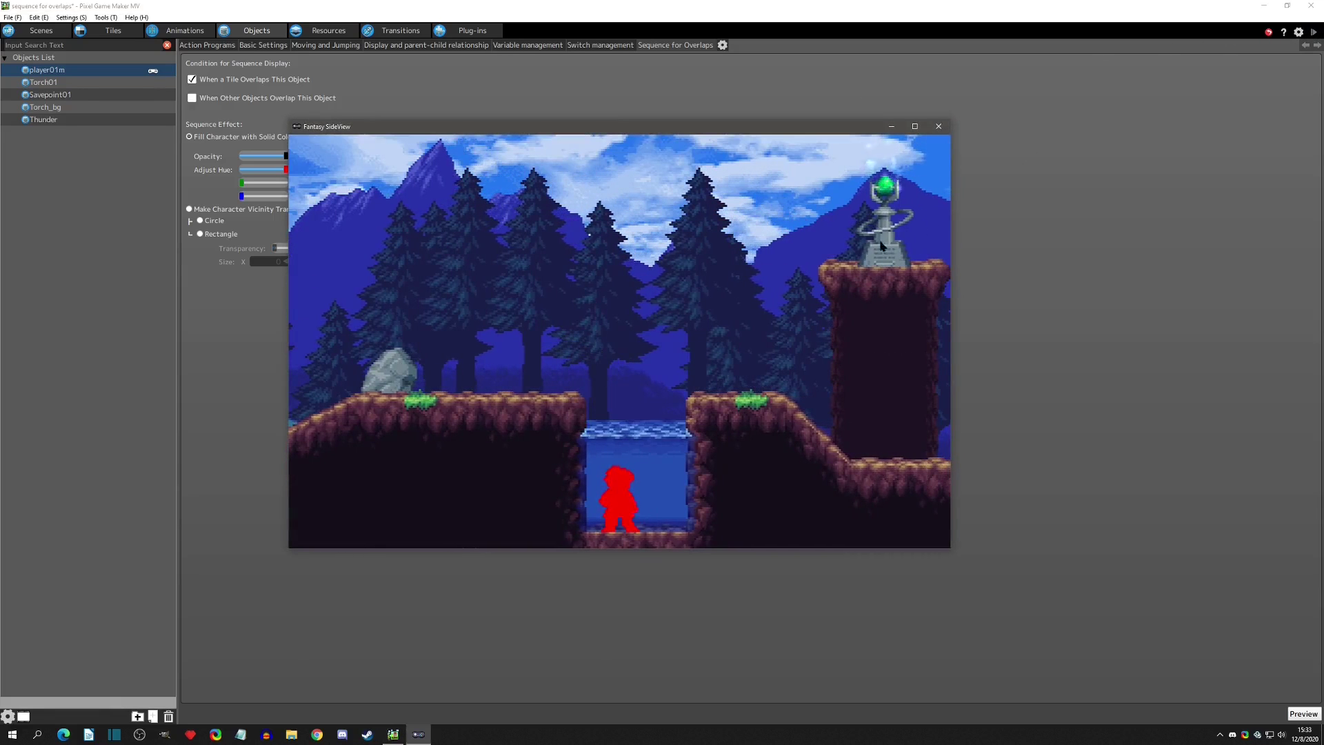
left_click(939, 126)
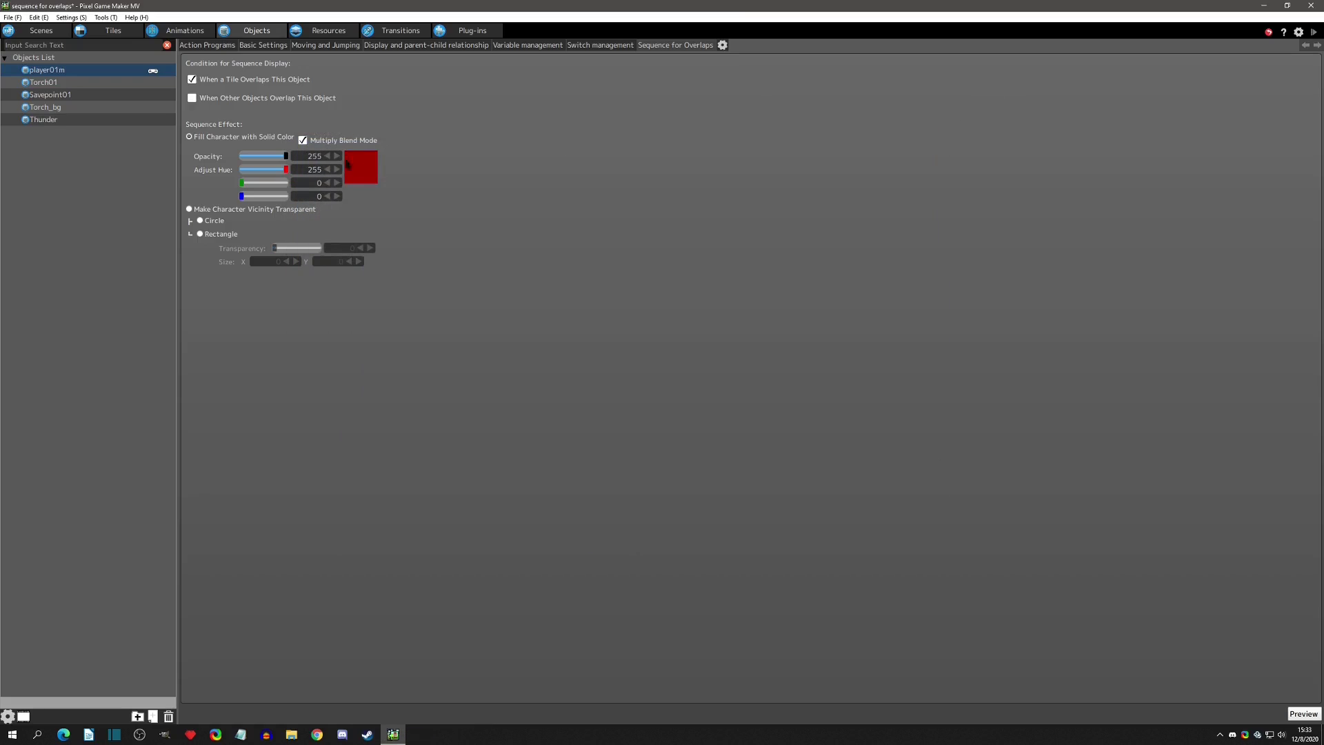
left_click(1313, 32)
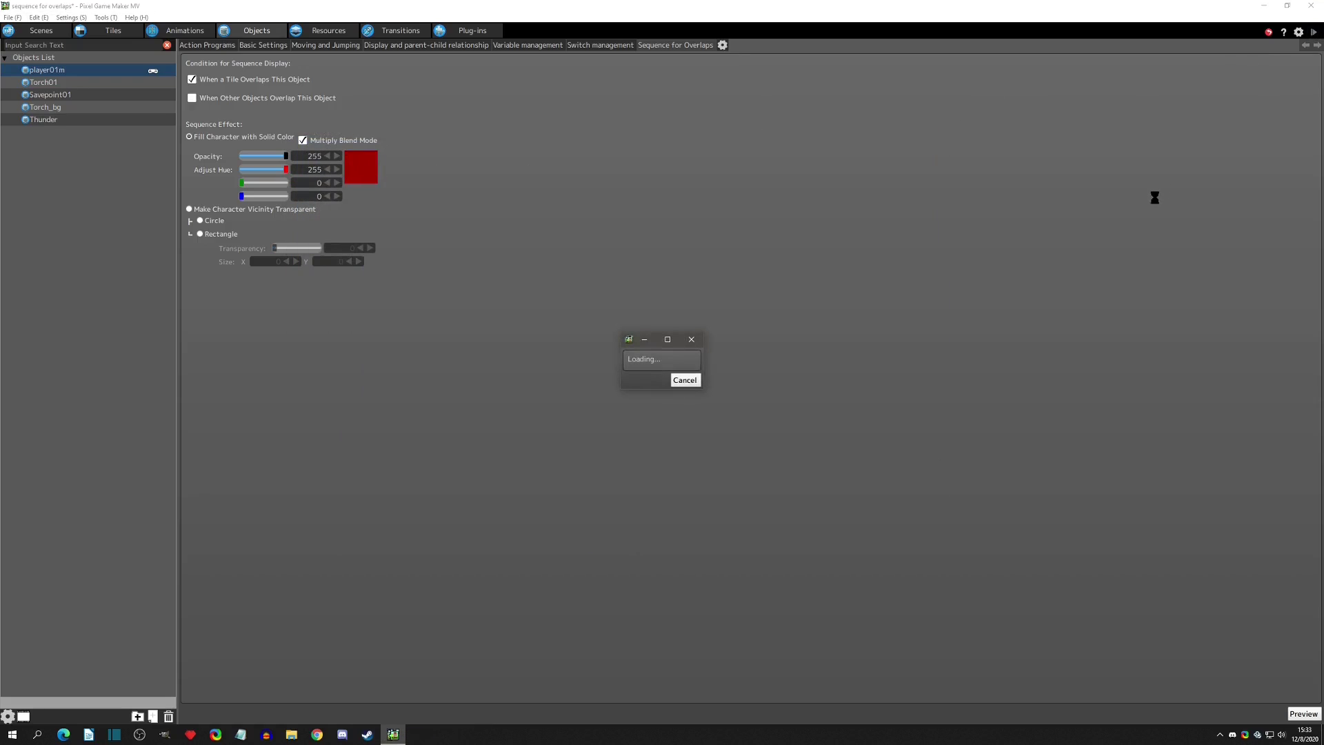
key("Right")
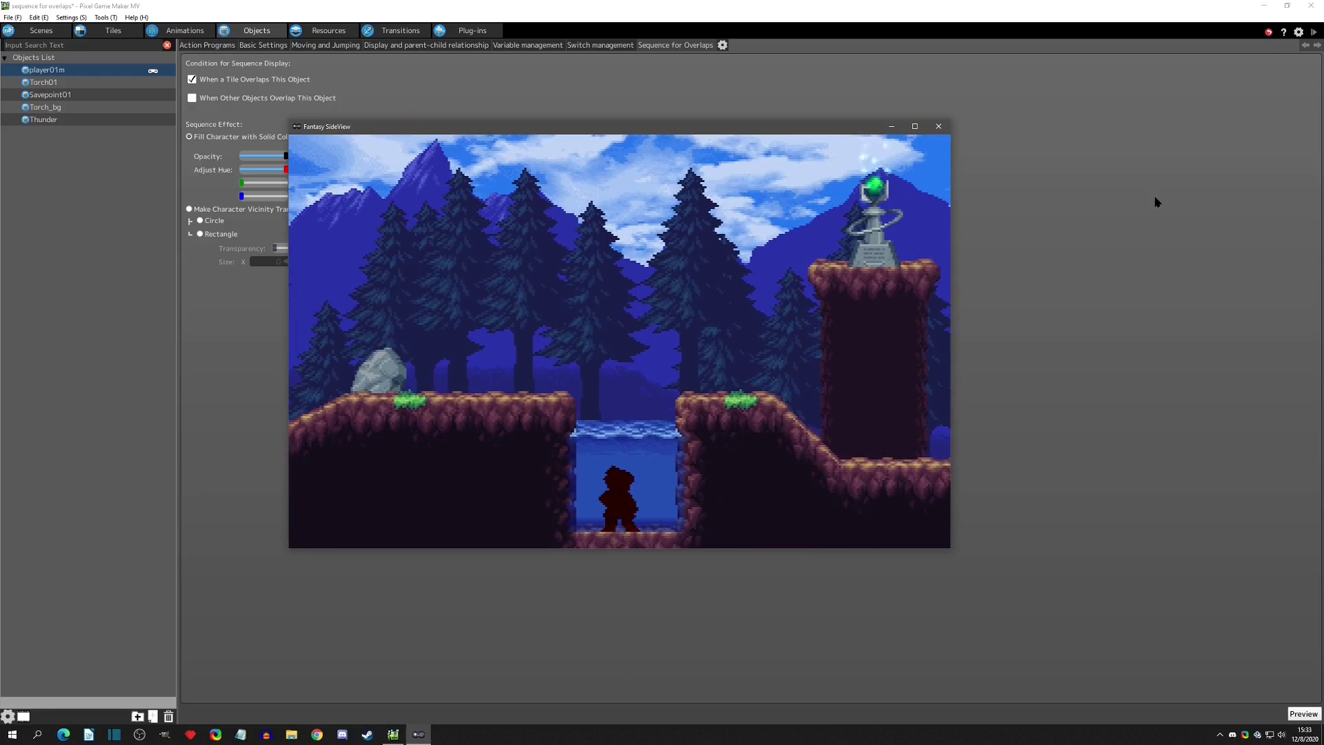
left_click(939, 127)
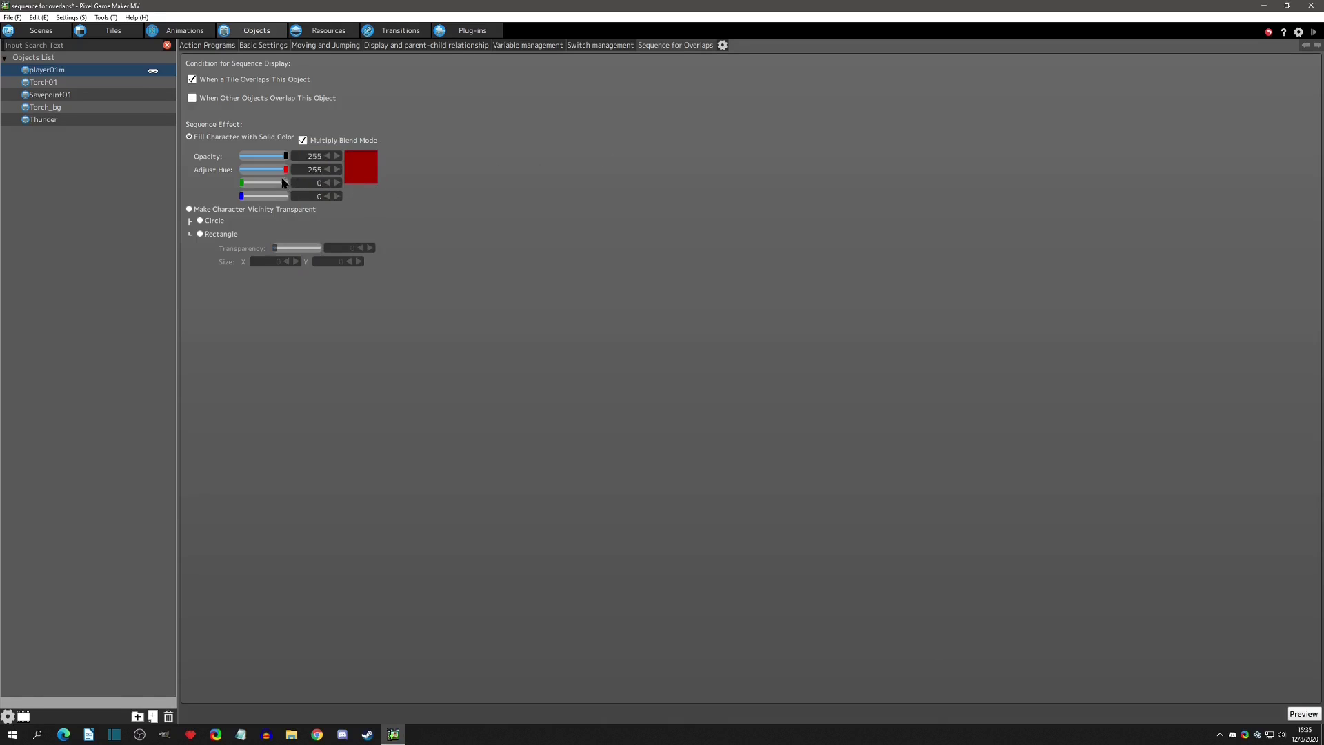
Step: Make the fill white, turn off Multiply, and choose Make Character Vicinity Transparent with a rectangle
left_click_drag(242, 183, 309, 197)
left_click(304, 141)
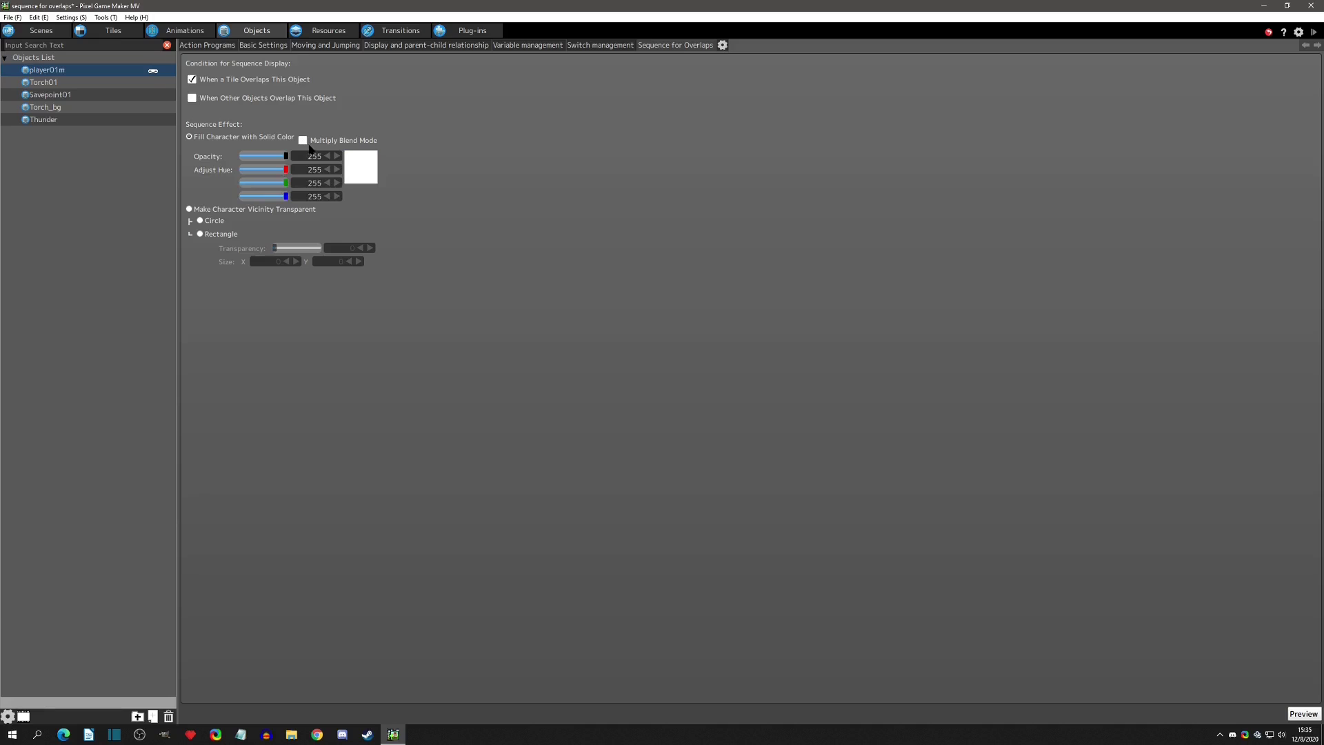
left_click(204, 210)
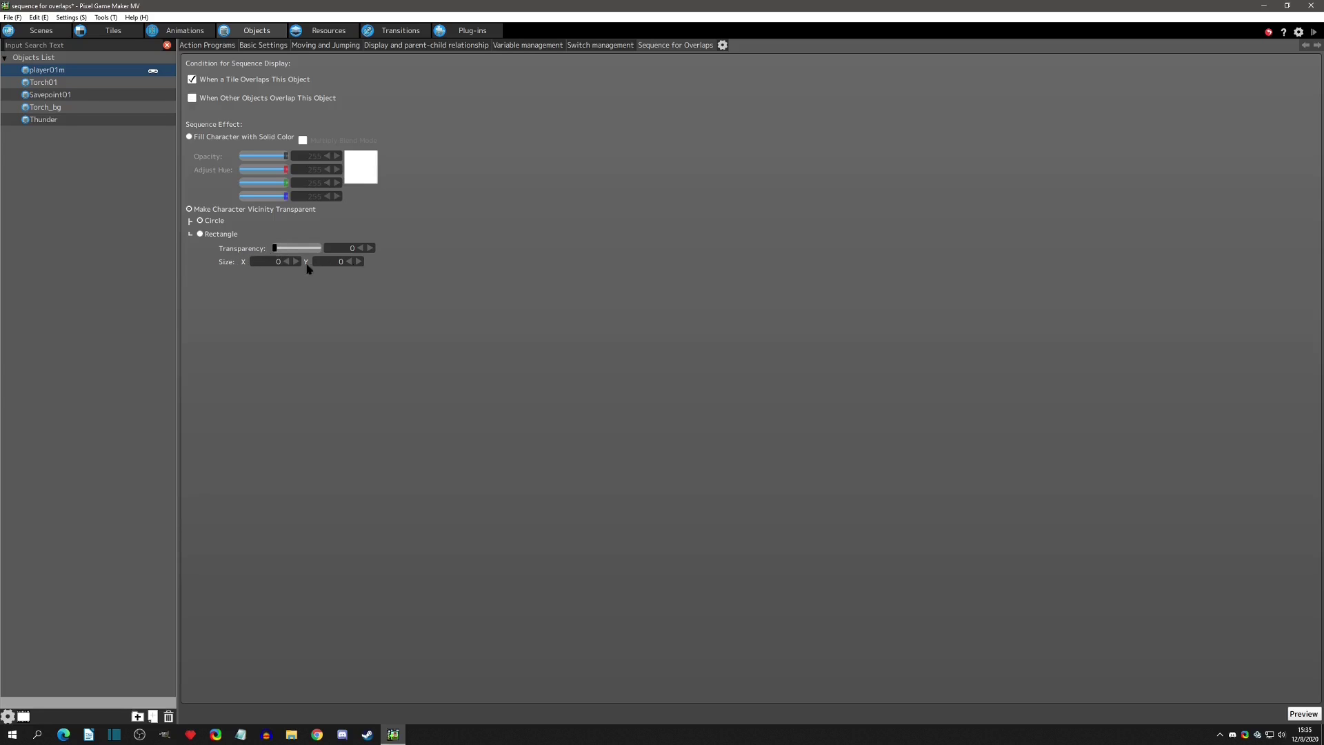
Step: Test-play twice, walking the player into the water to check the 24×24 transparent rectangle
left_click(1314, 32)
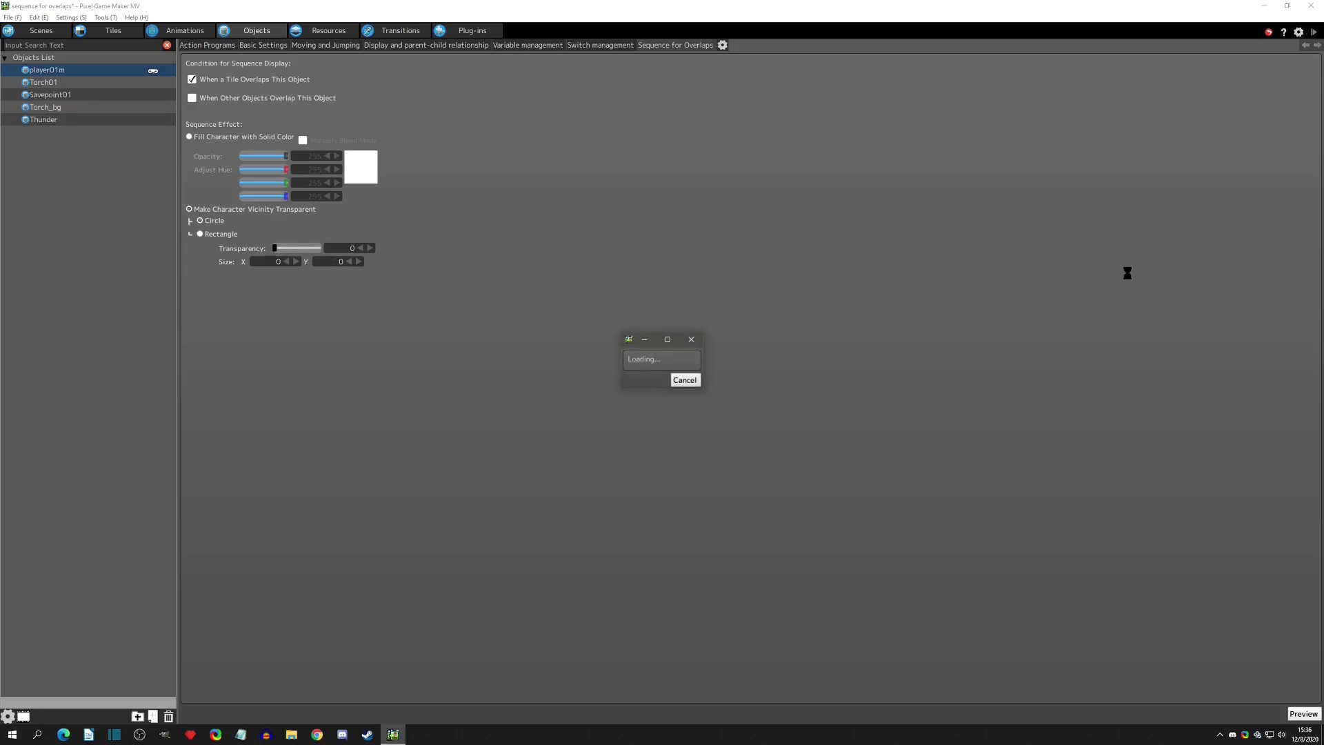
key("Right")
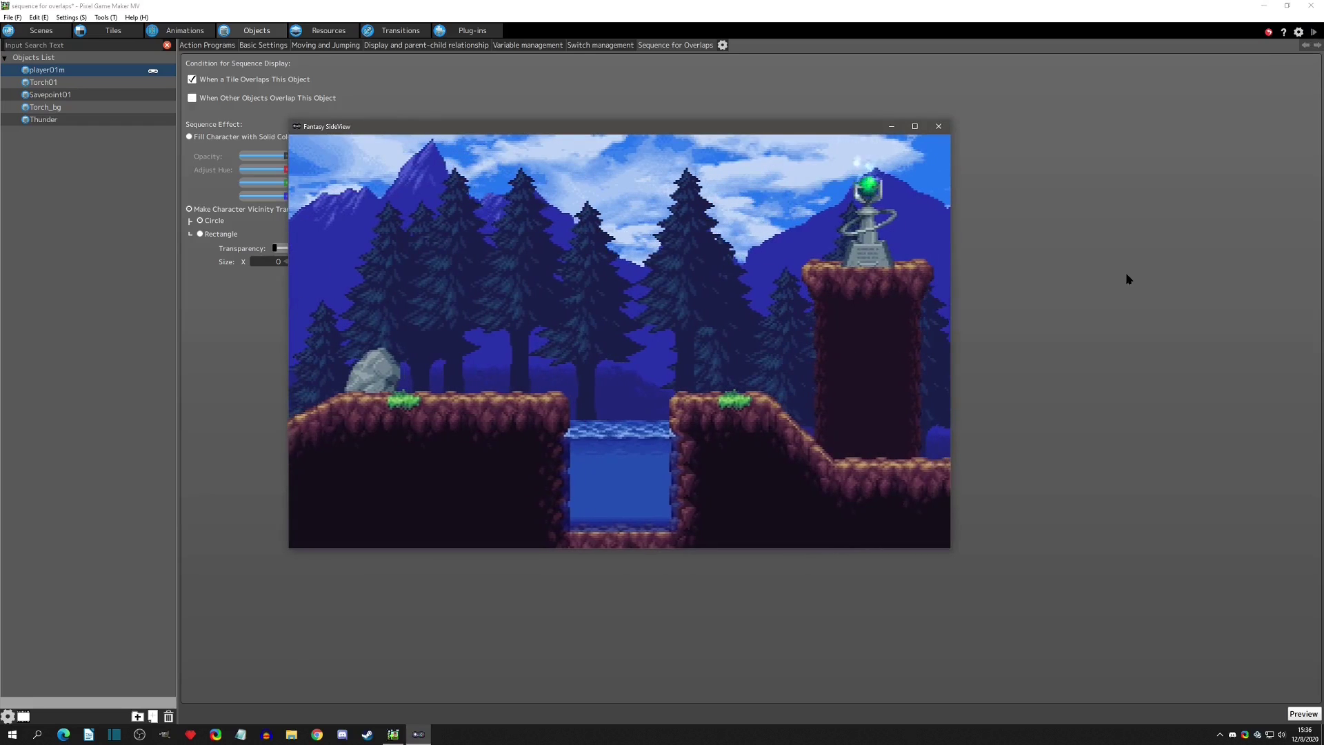
left_click(939, 126)
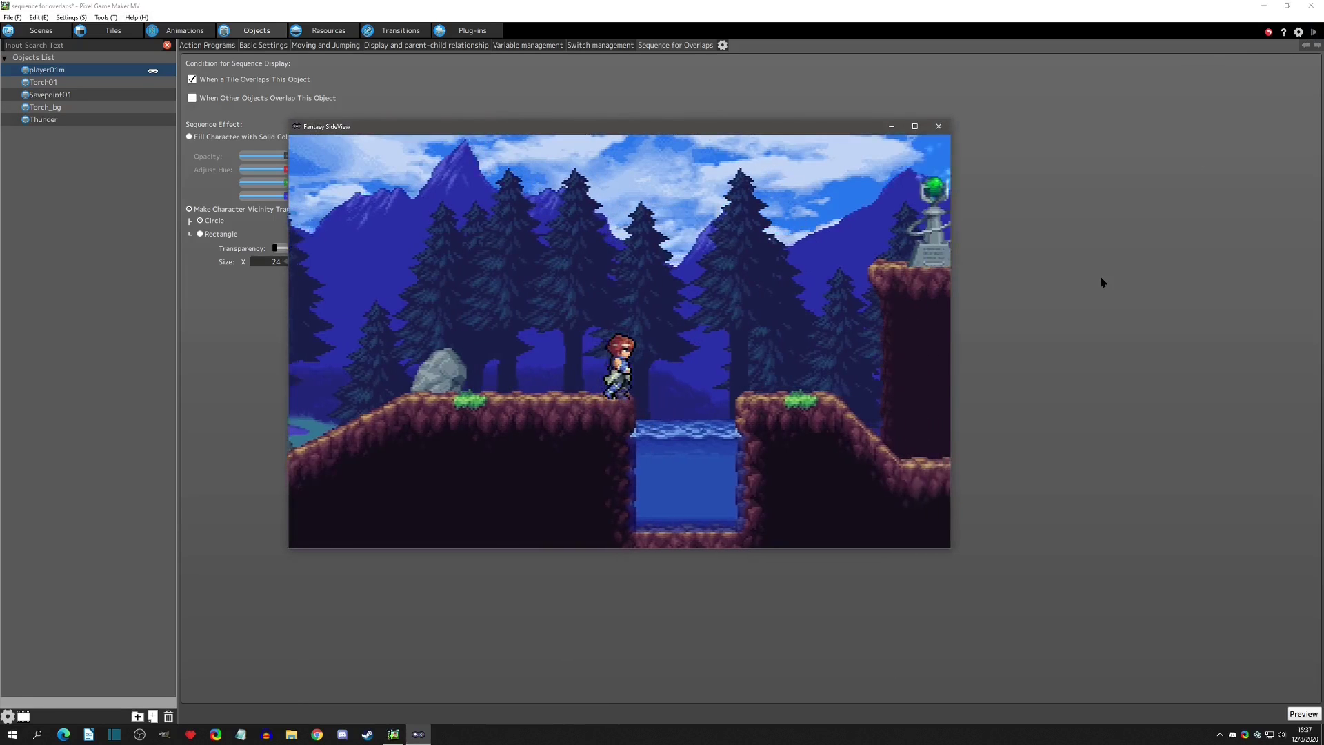
key("Right")
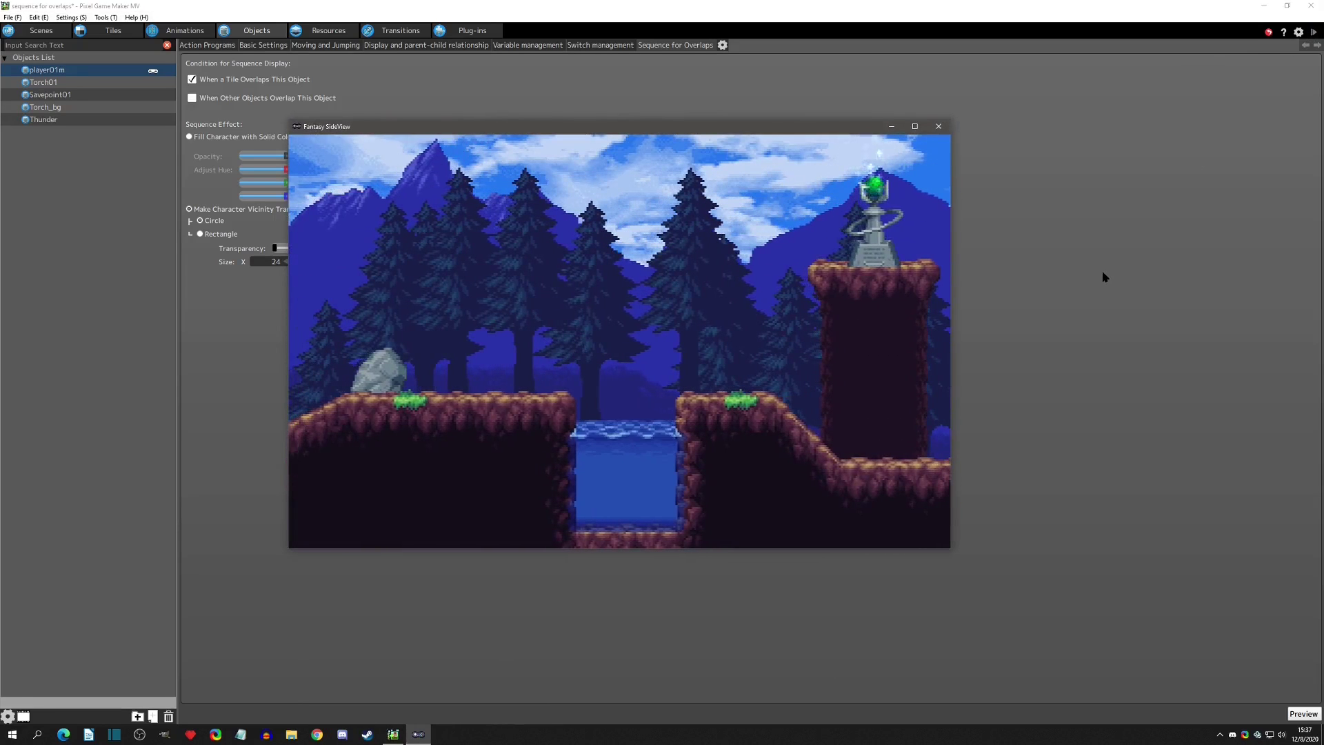
left_click(938, 126)
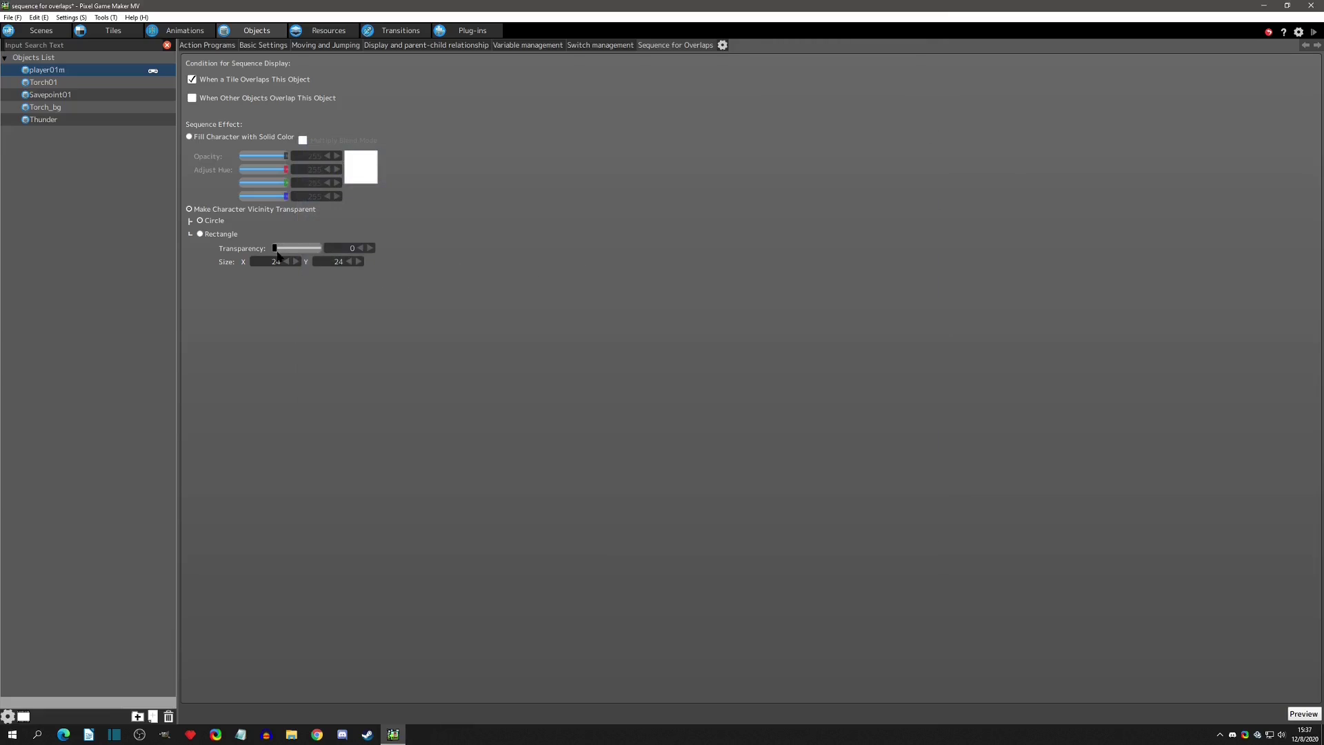
Step: Set vicinity transparency to 50 and test it, moving the player around inside the water pit
left_click_drag(283, 250, 299, 253)
double_click(326, 249)
key("F5")
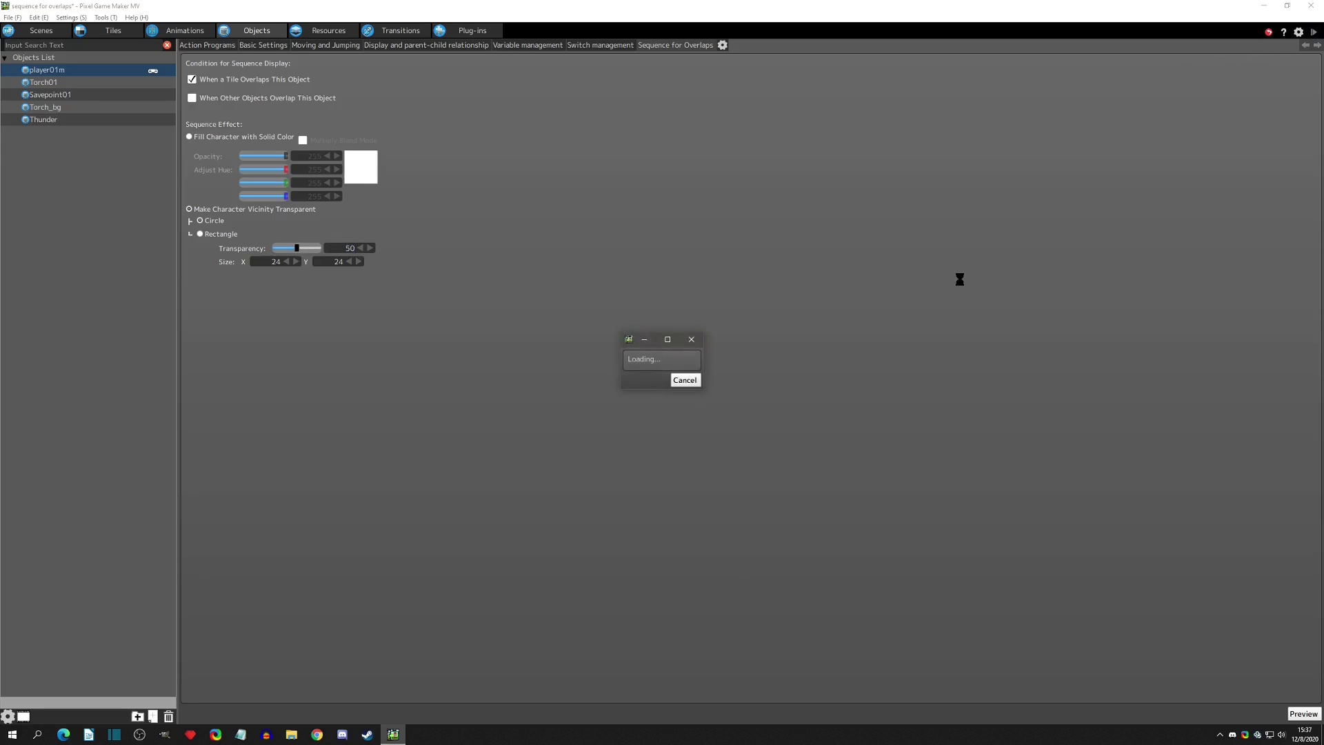
key("Right")
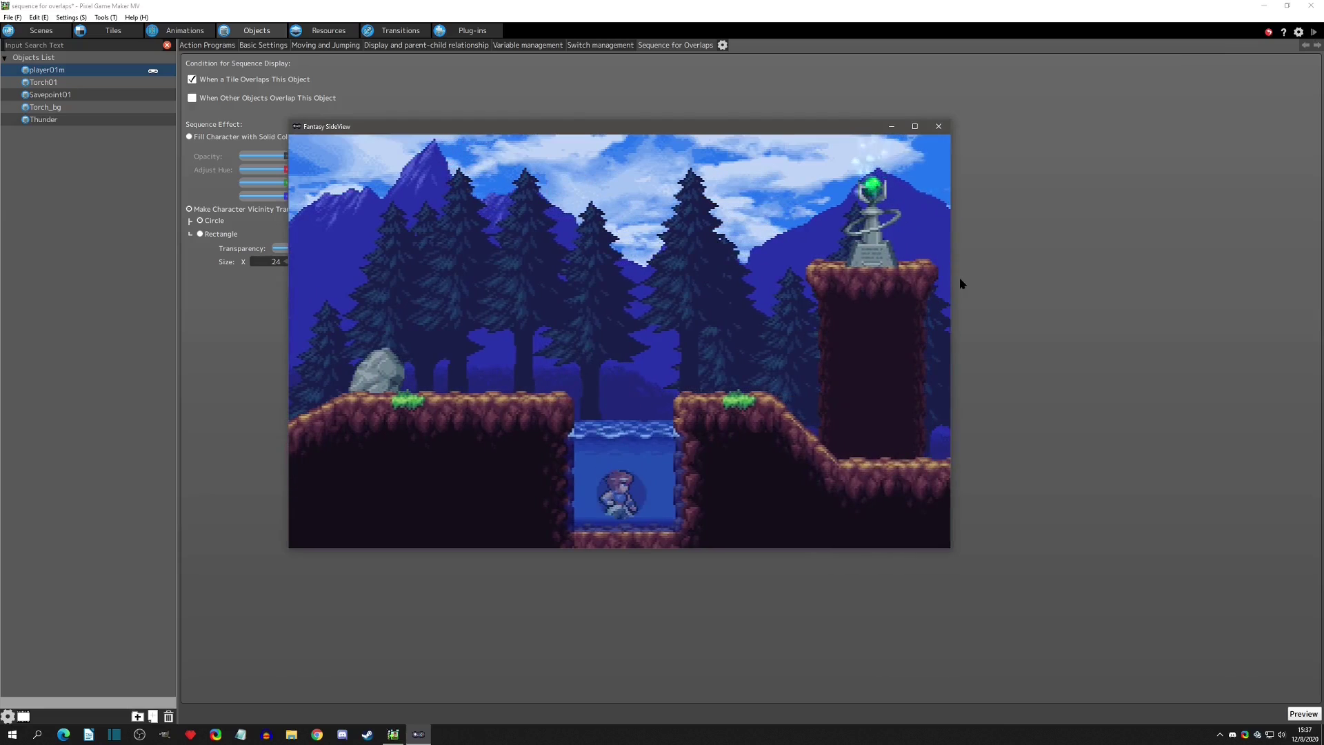
key("Left")
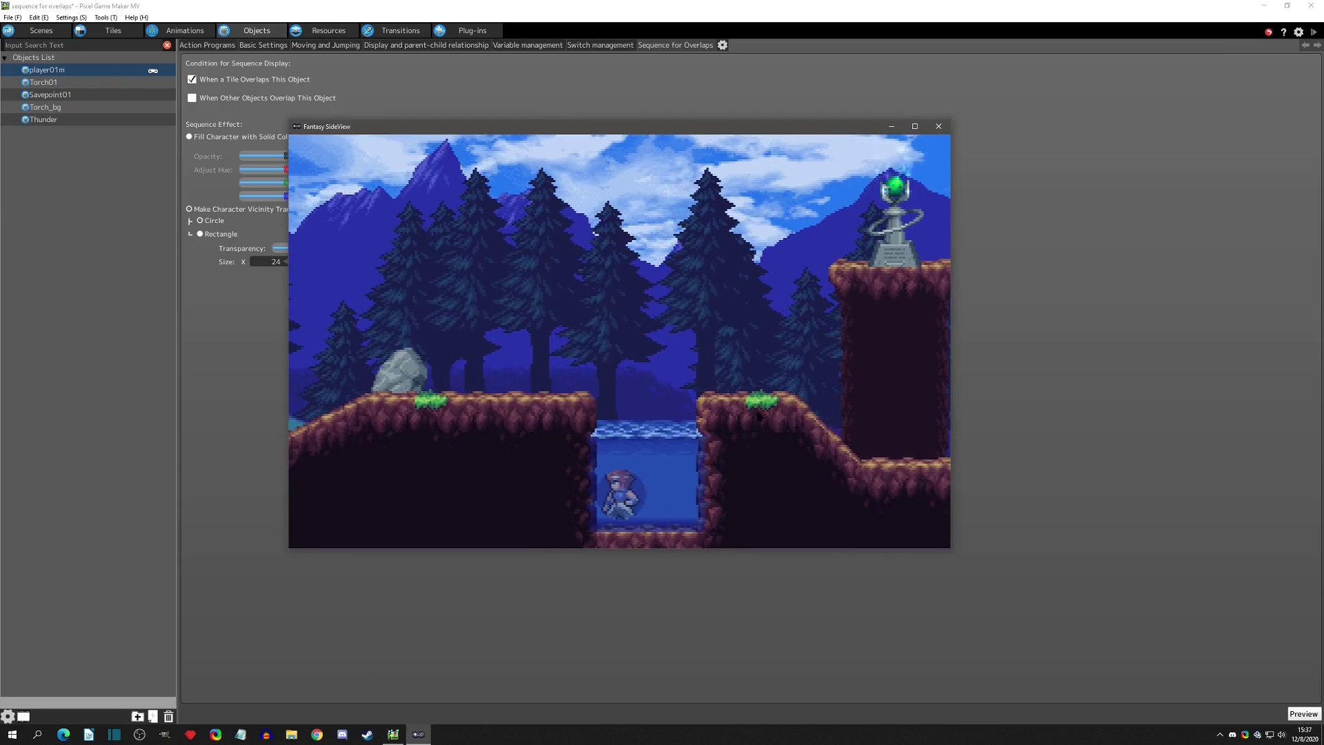
key("Left")
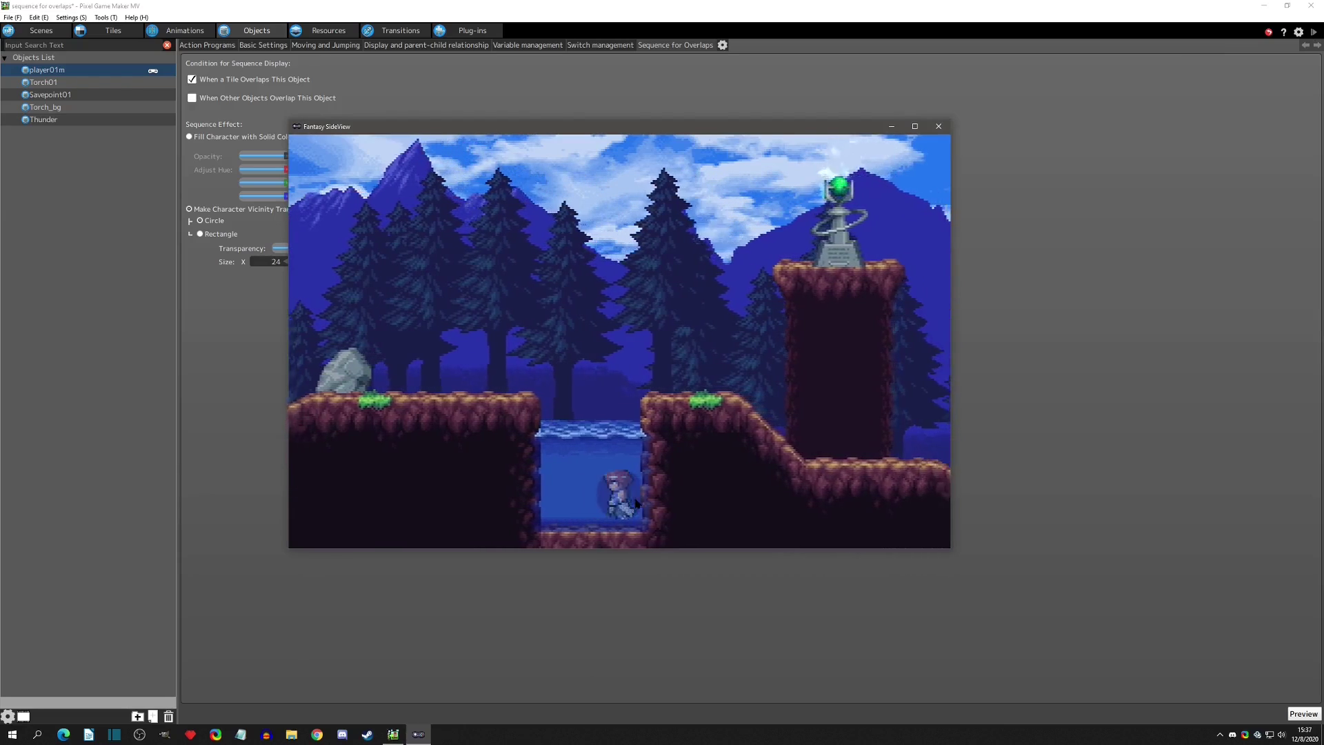
key("Right")
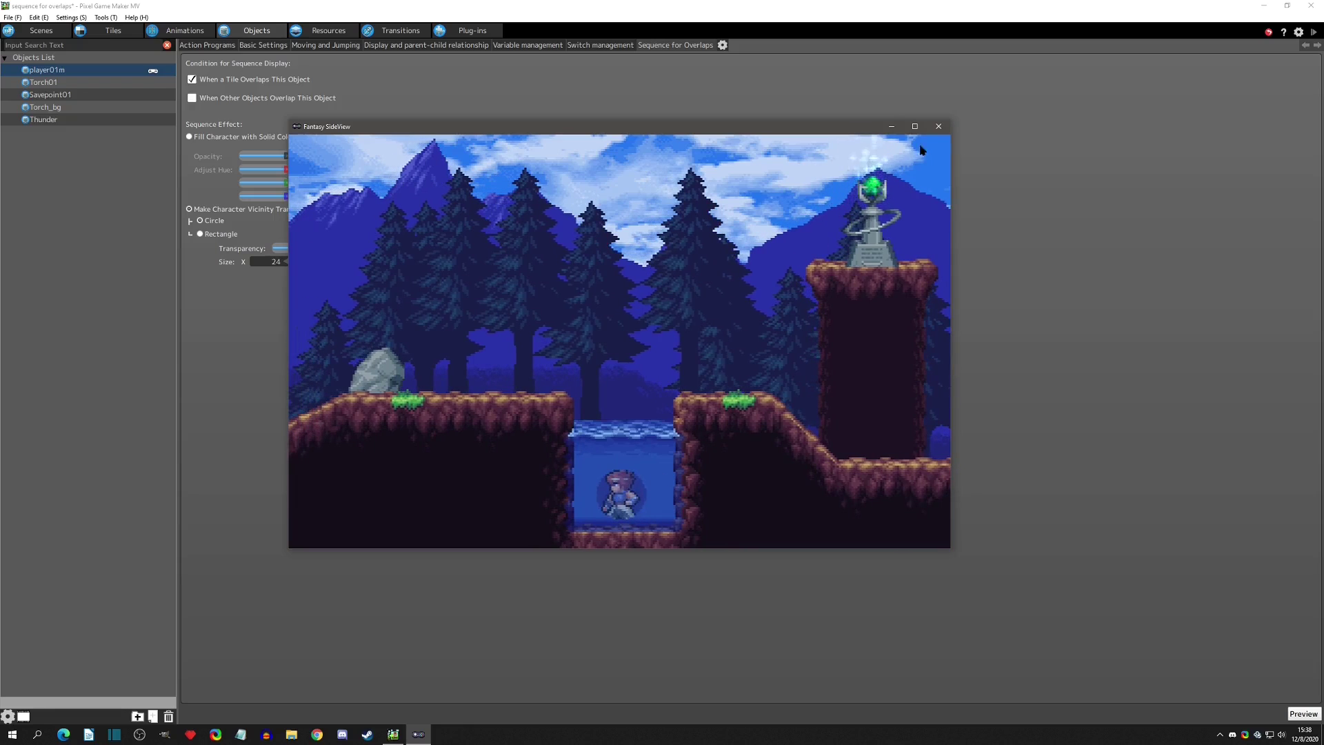
Step: Close the test play and set the rectangle to 24×48 with transparency 100
left_click(938, 127)
double_click(331, 258)
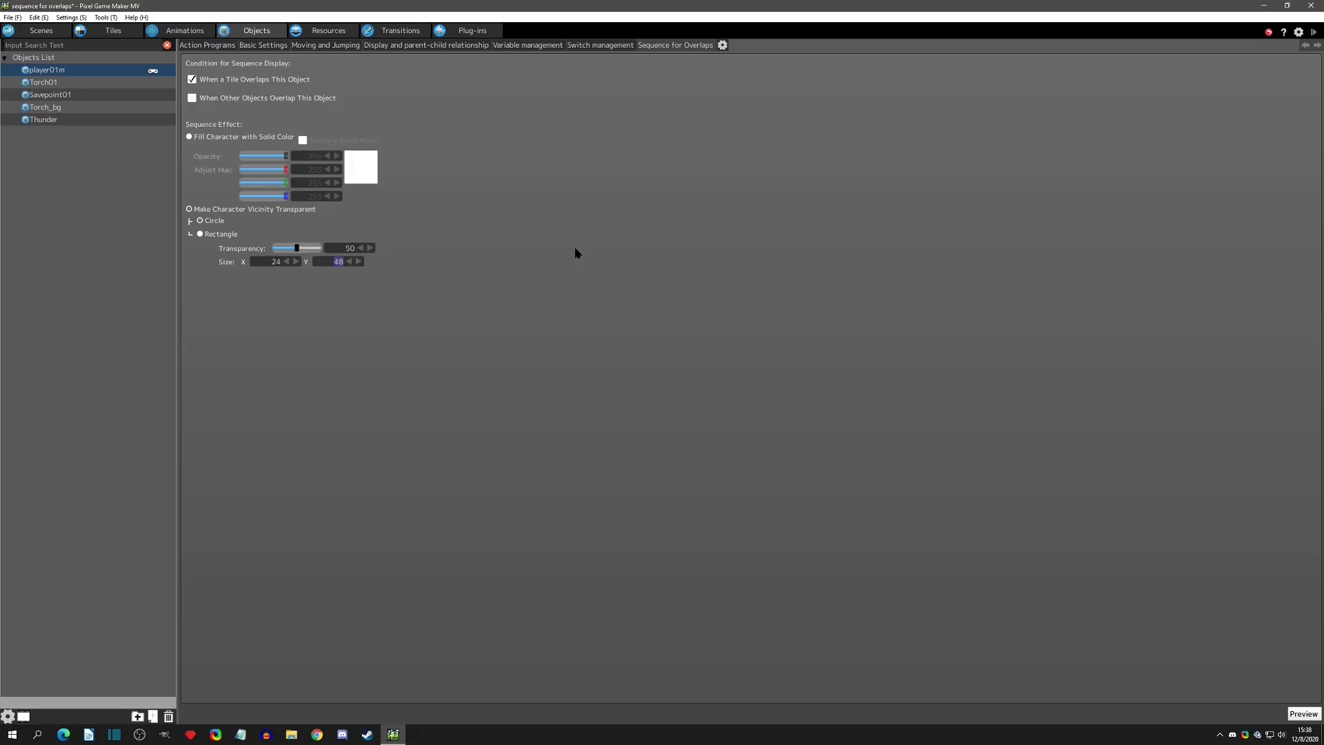
double_click(331, 248)
type("100")
Step: Test-play with F5, moving the character around inside the pit, then close the game
key("F5")
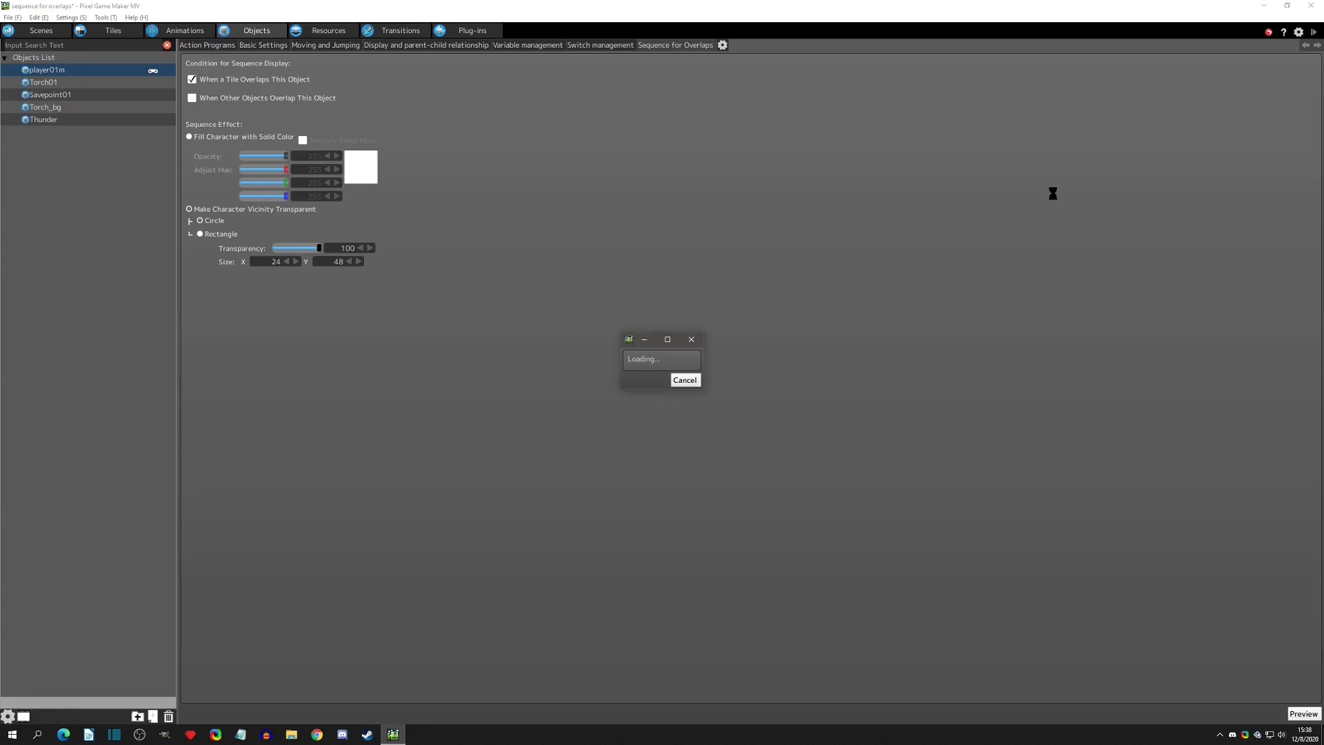
key("Right")
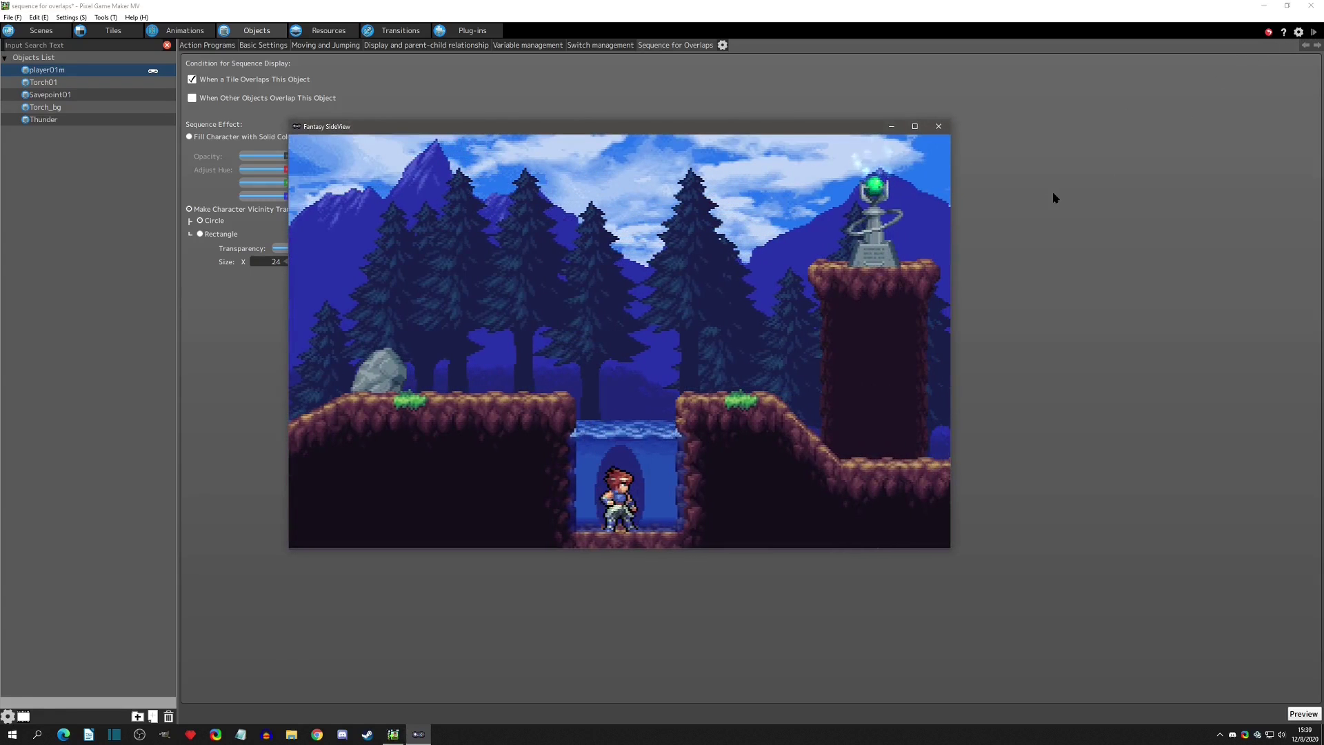
key("Left")
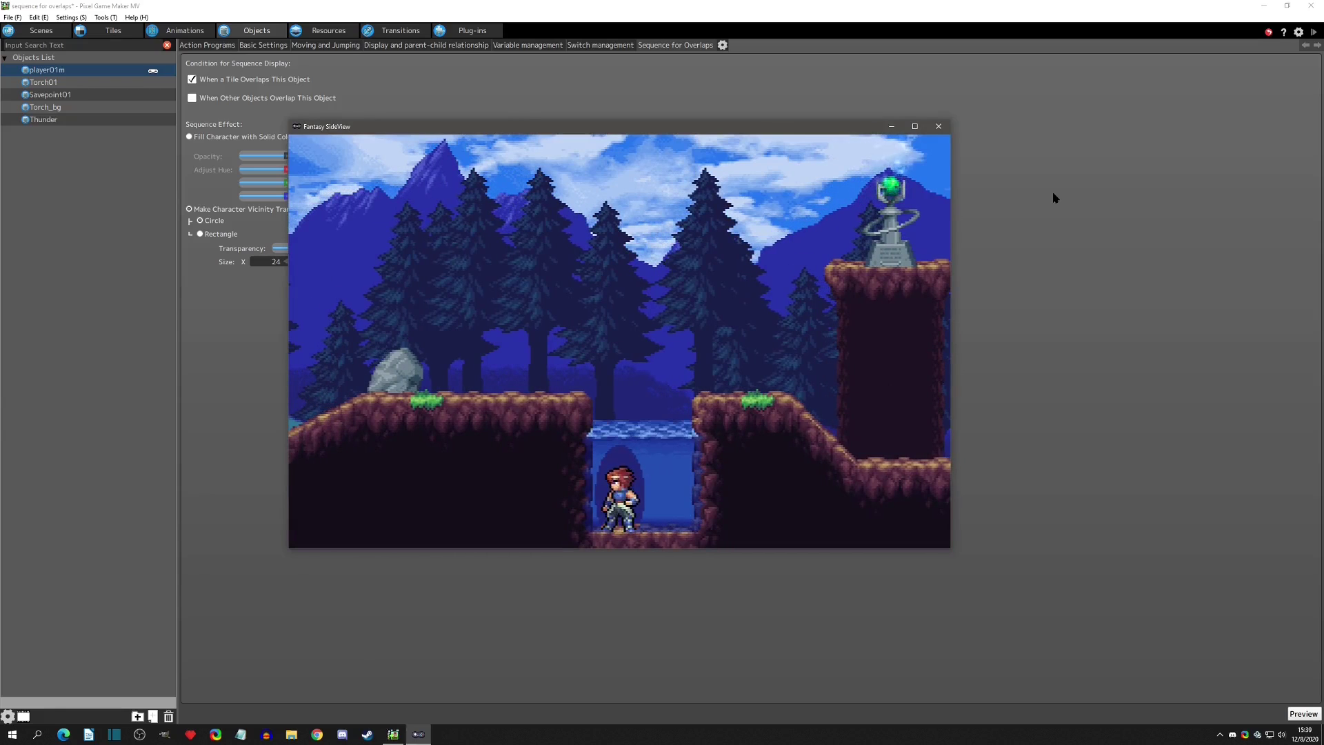
key("Right")
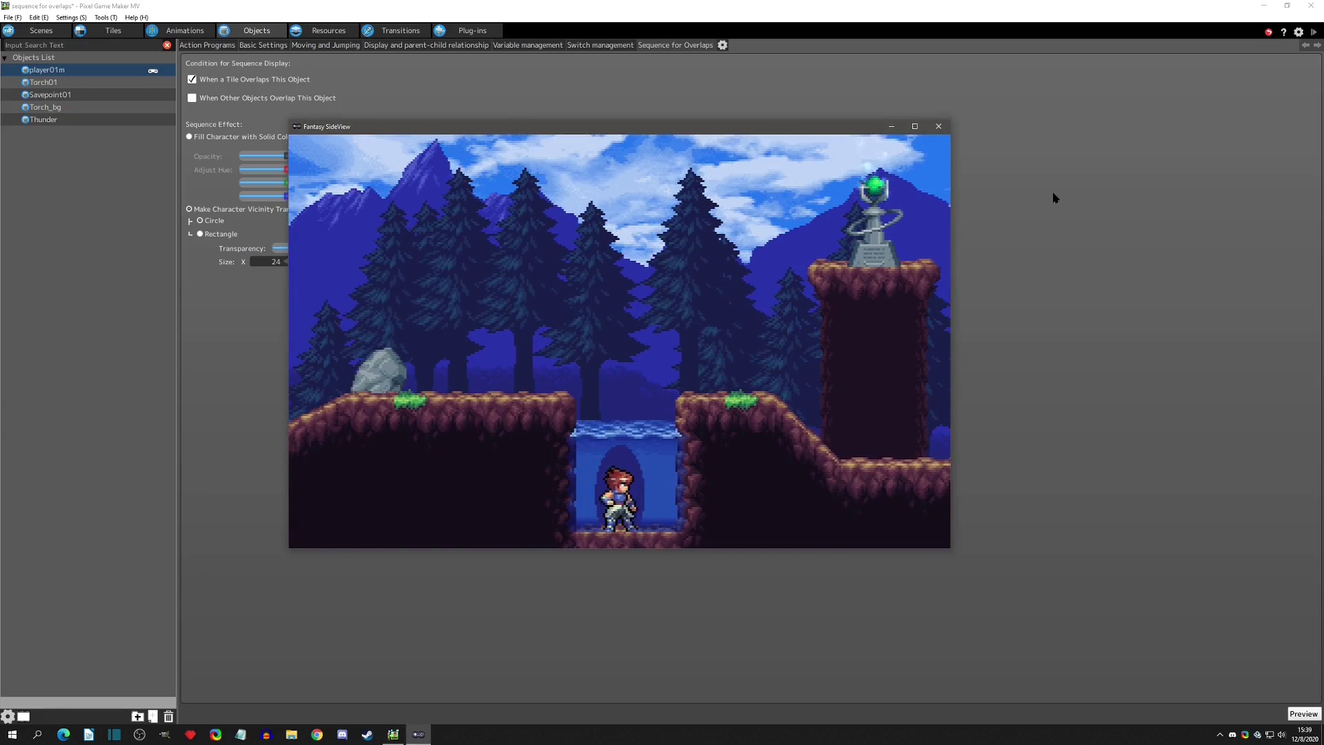
left_click(937, 126)
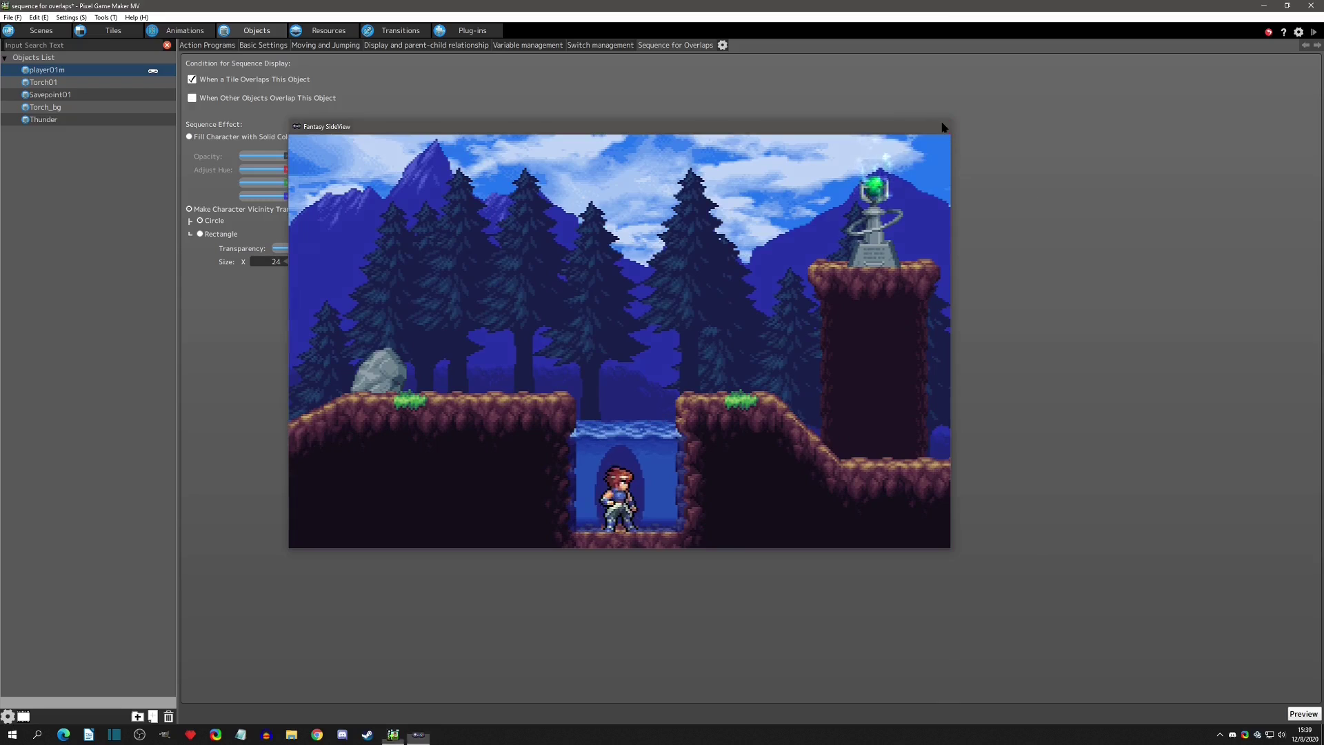
Step: Set the rectangle size to 96×96 and test it, jumping in and out of the water pit
double_click(276, 262)
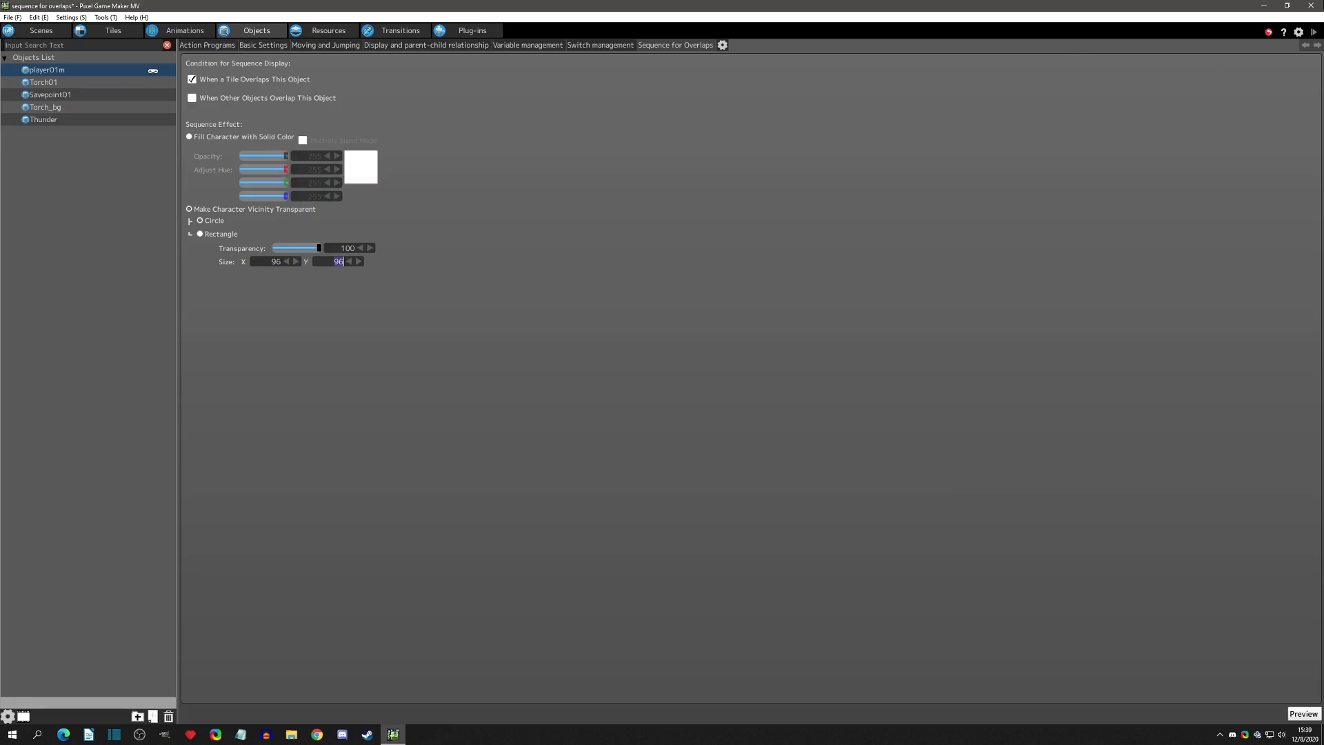
left_click(1314, 32)
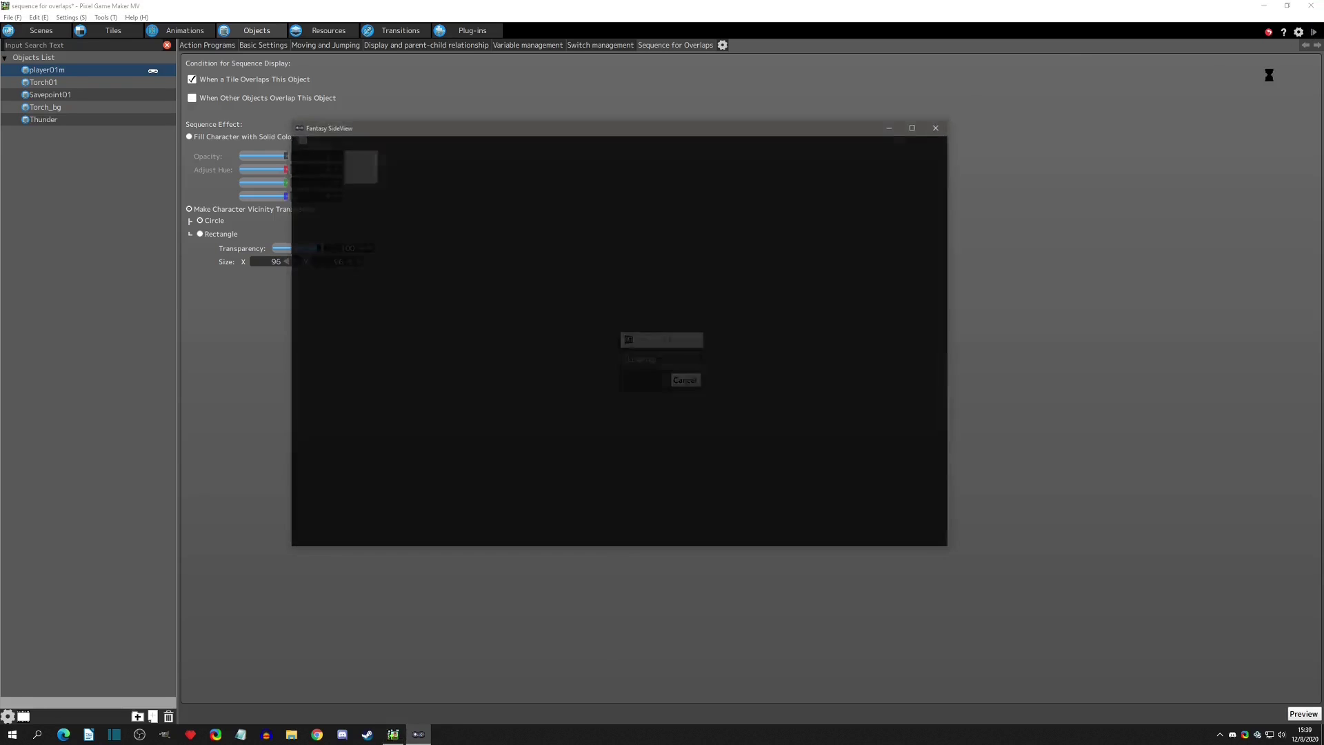
key("Right")
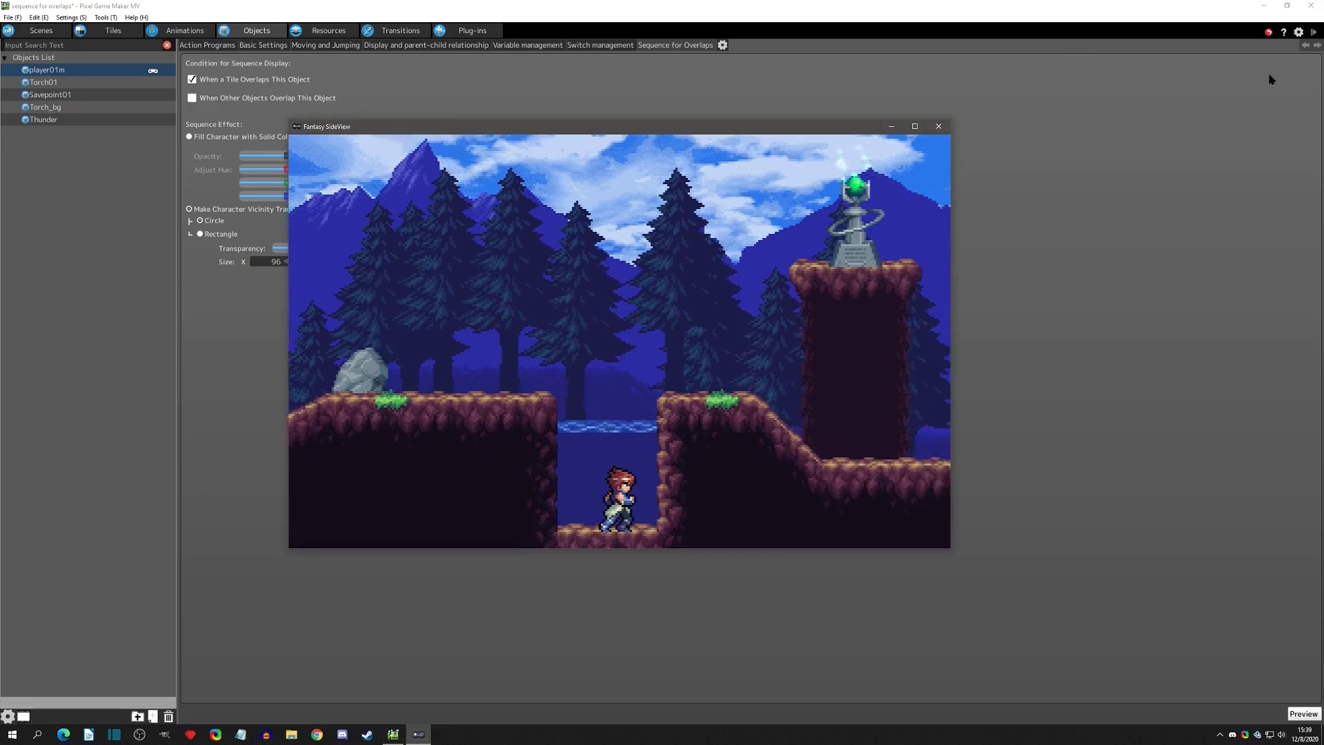
key("Right")
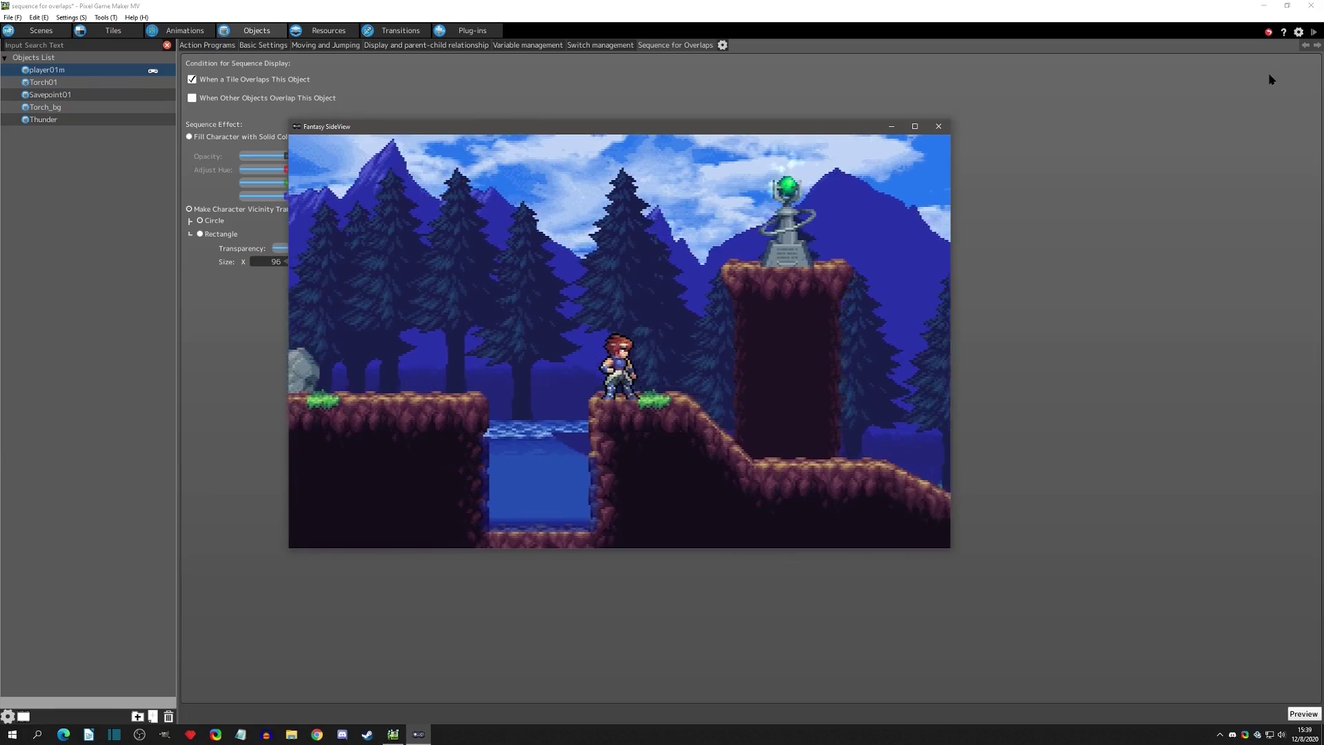
key("Left")
key("Left")
key("z")
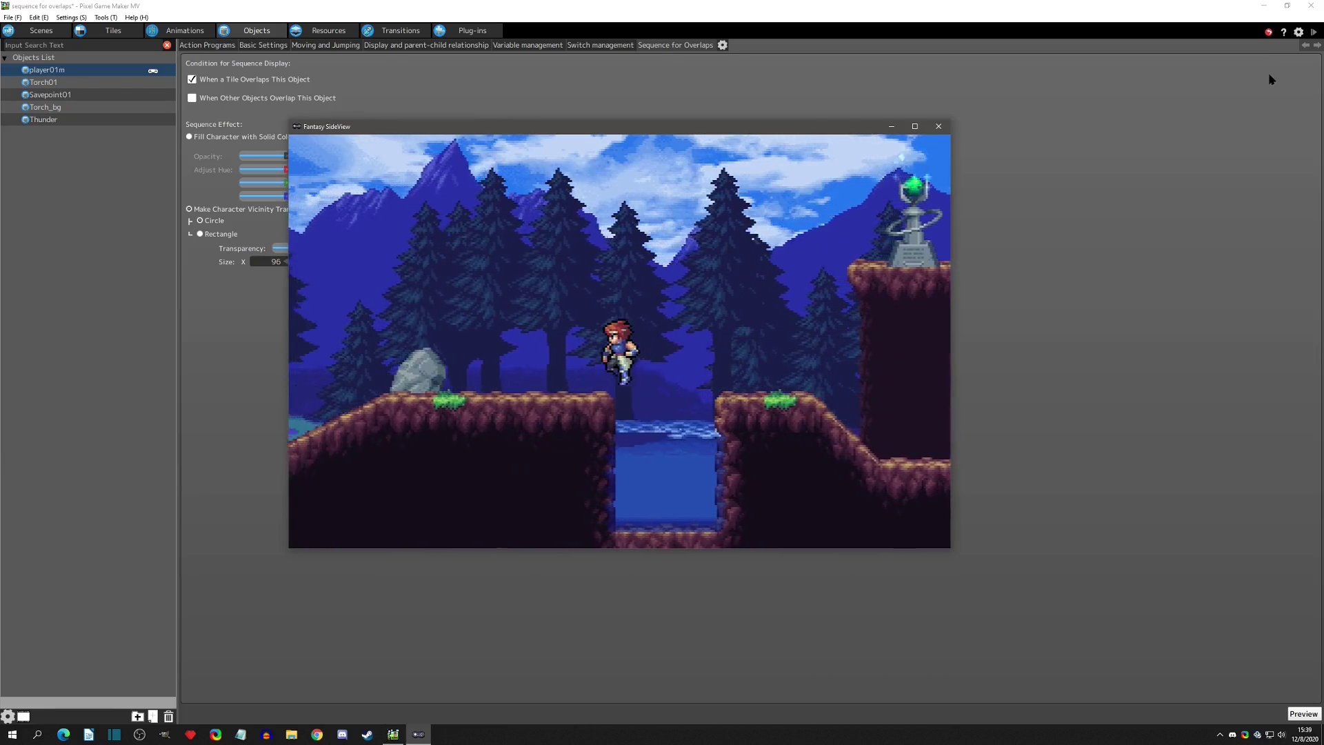
key("Right")
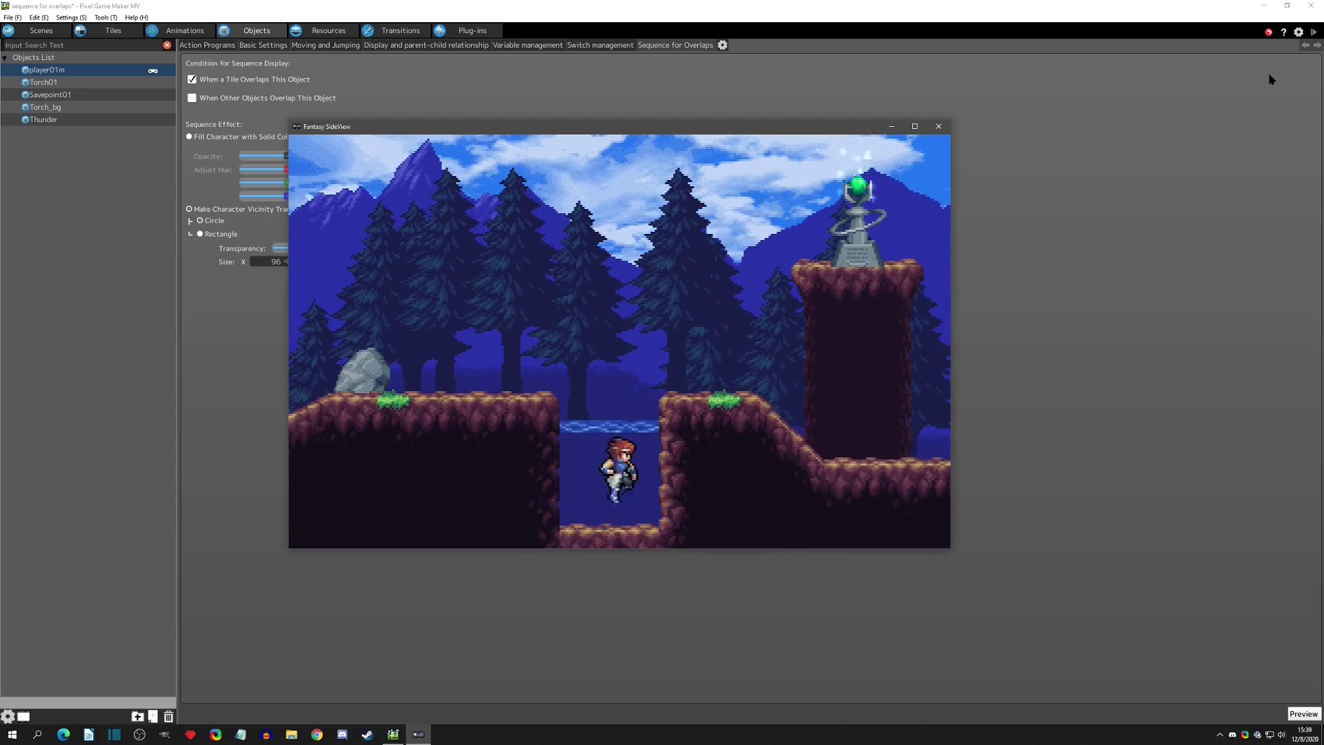
key("z")
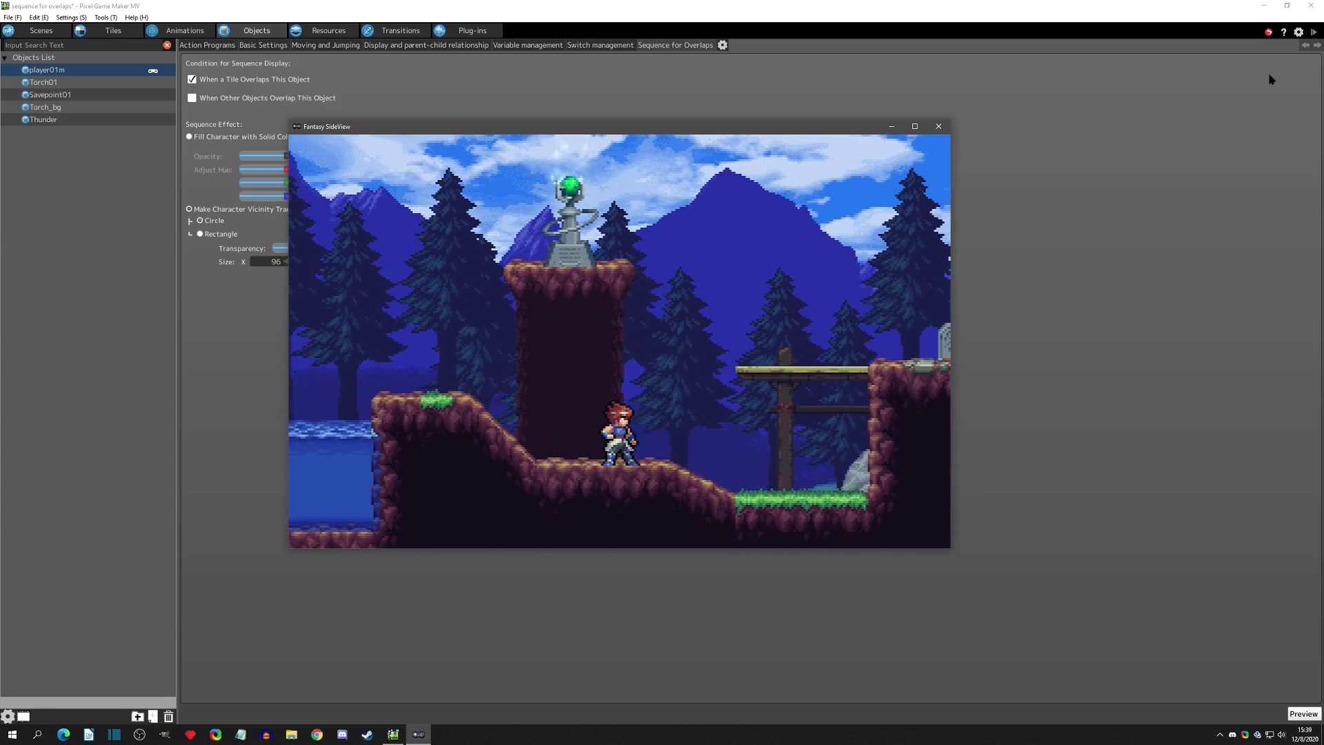
key("Left")
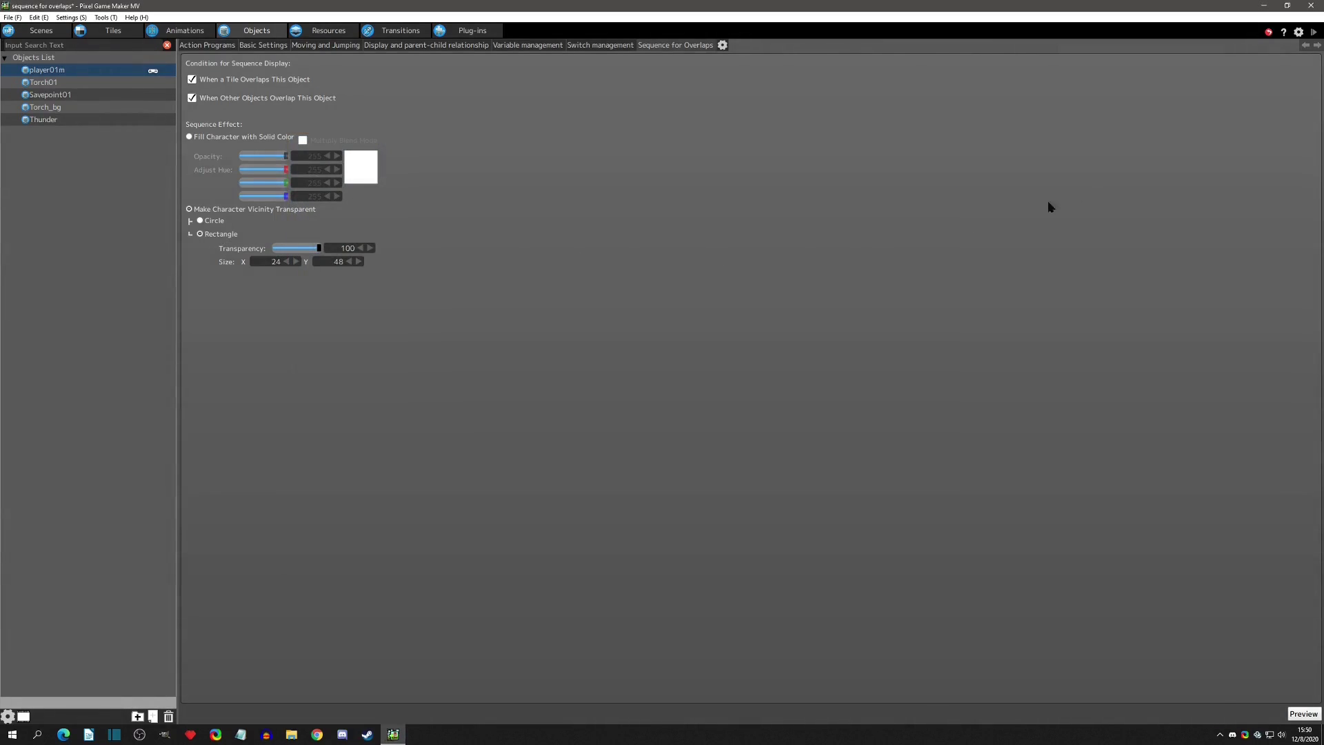
Step: Test-play the circle overlap effect, walking left and jumping past the save point totem and gravestone
left_click(1313, 32)
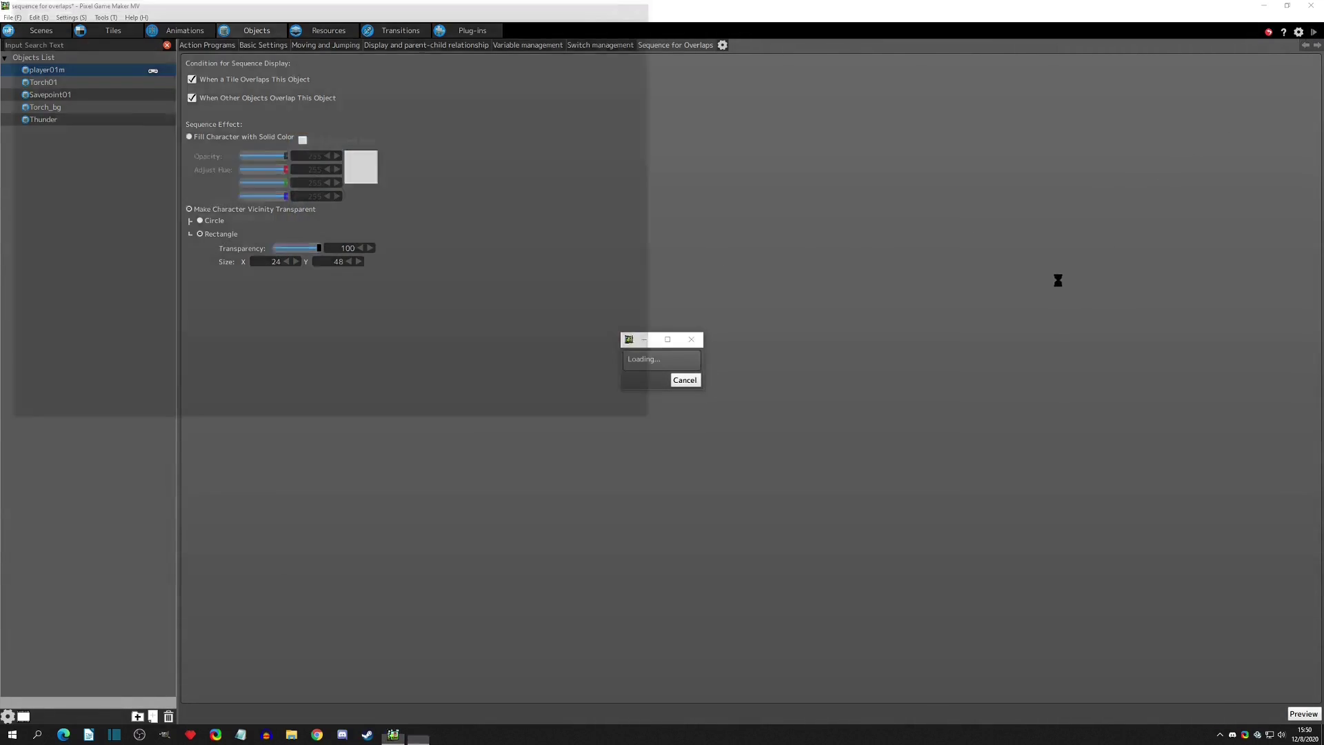
key("Left")
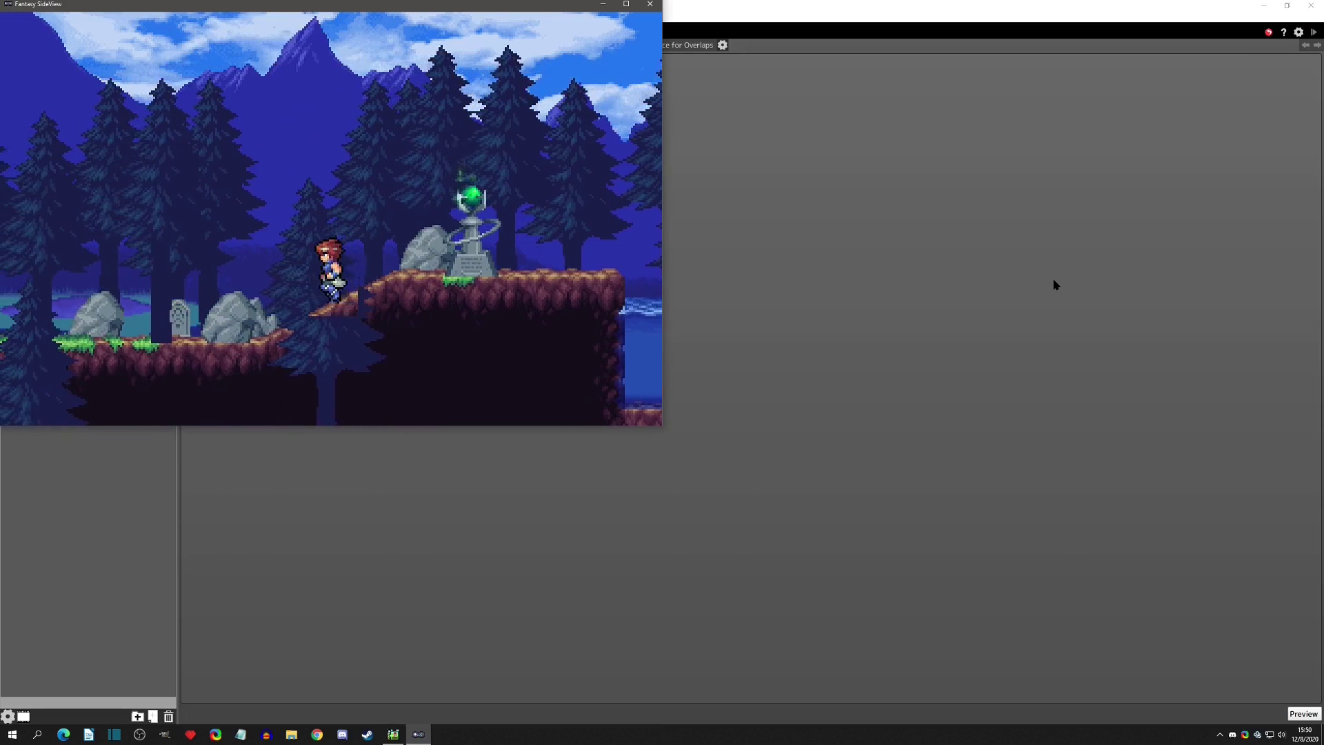
key("Right")
key("Left")
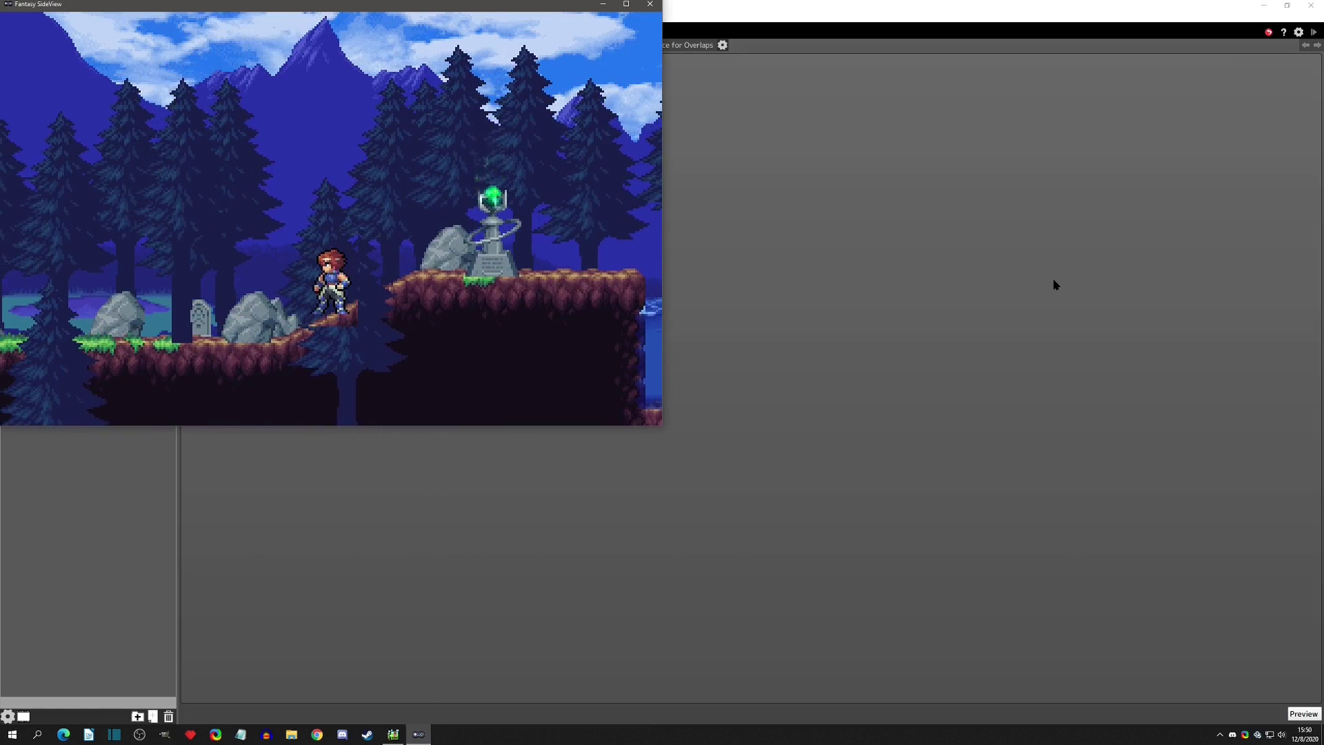
key("Left")
key("space")
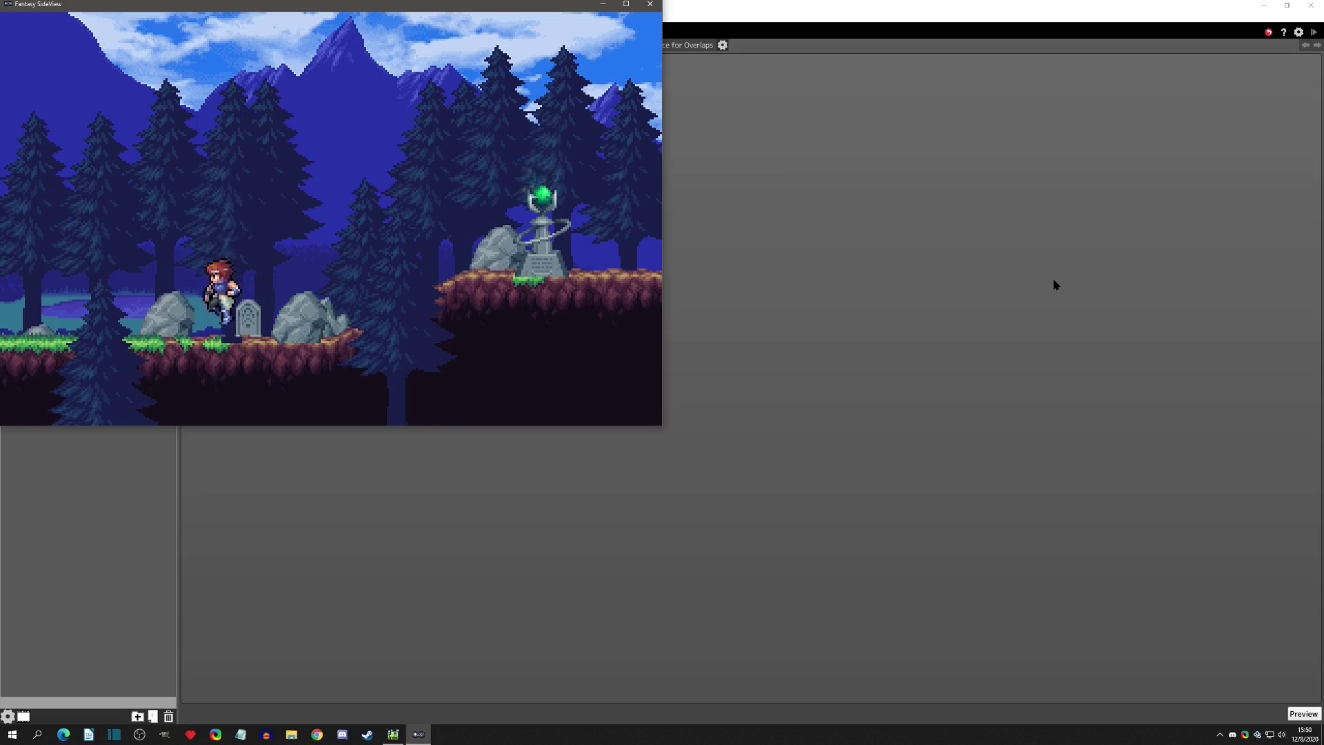
key("Left")
key("Right")
key("space")
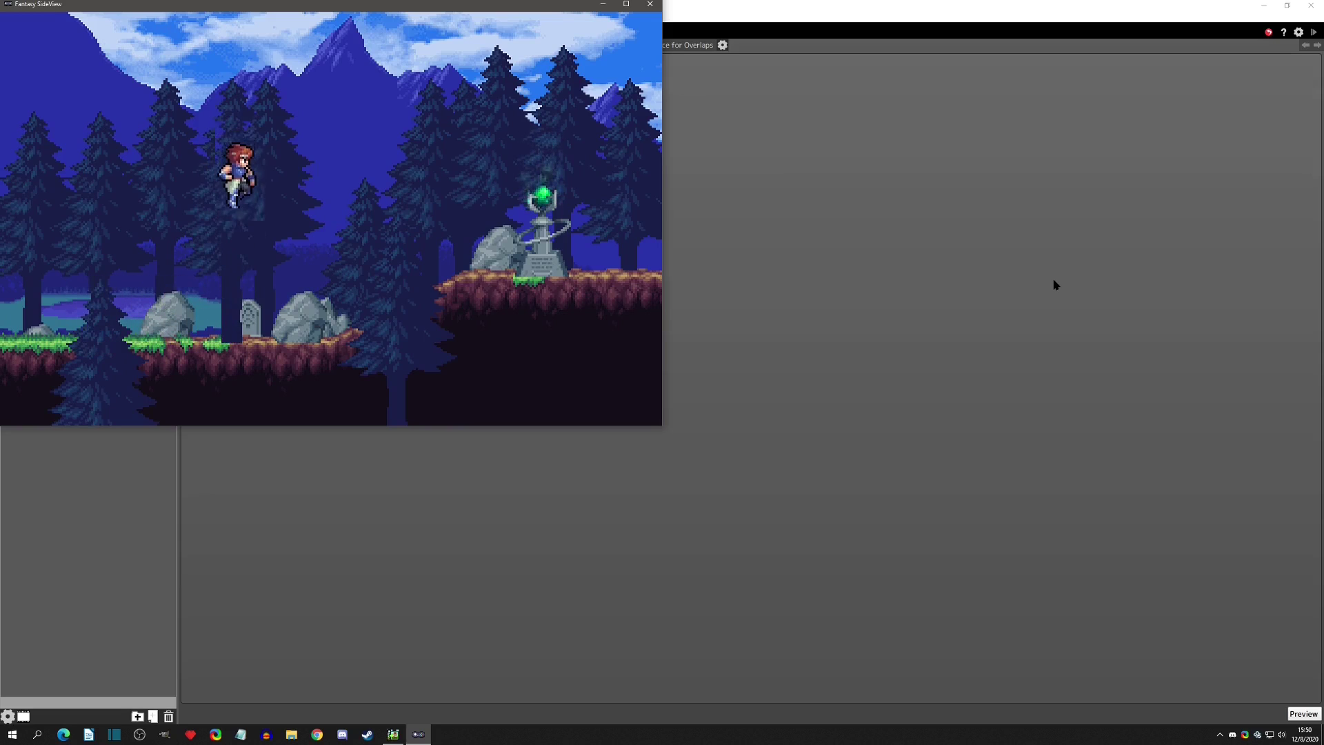
Step: Continue onto the higher ledge, through the water pit, and across the next ledge
key("Right")
key("space")
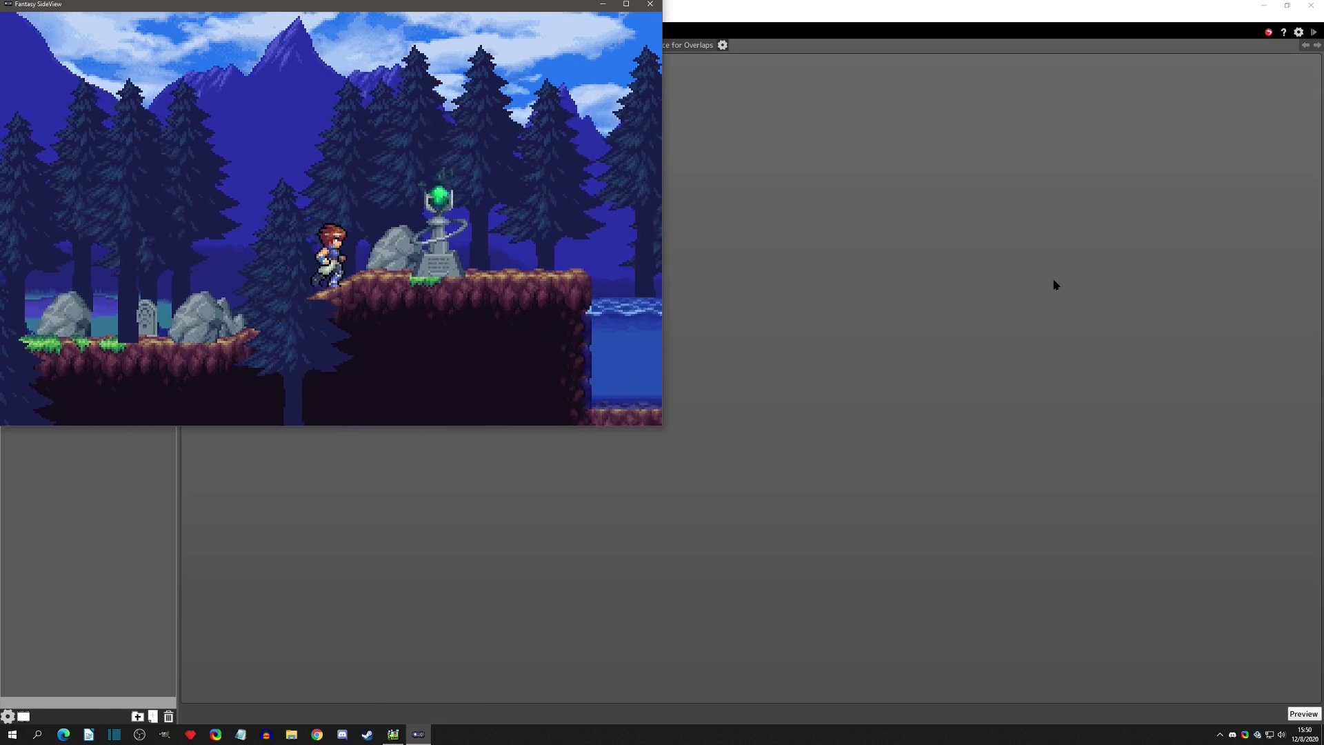
key("Right")
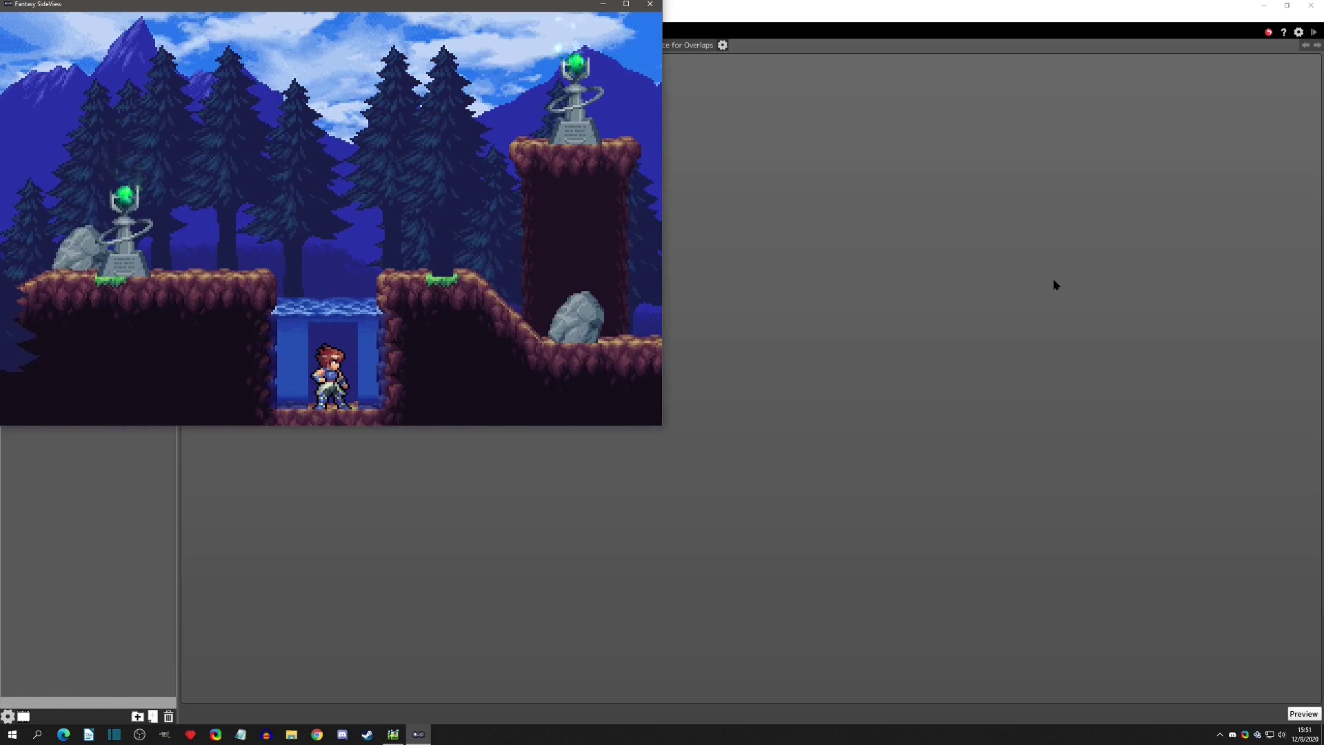
key("Left")
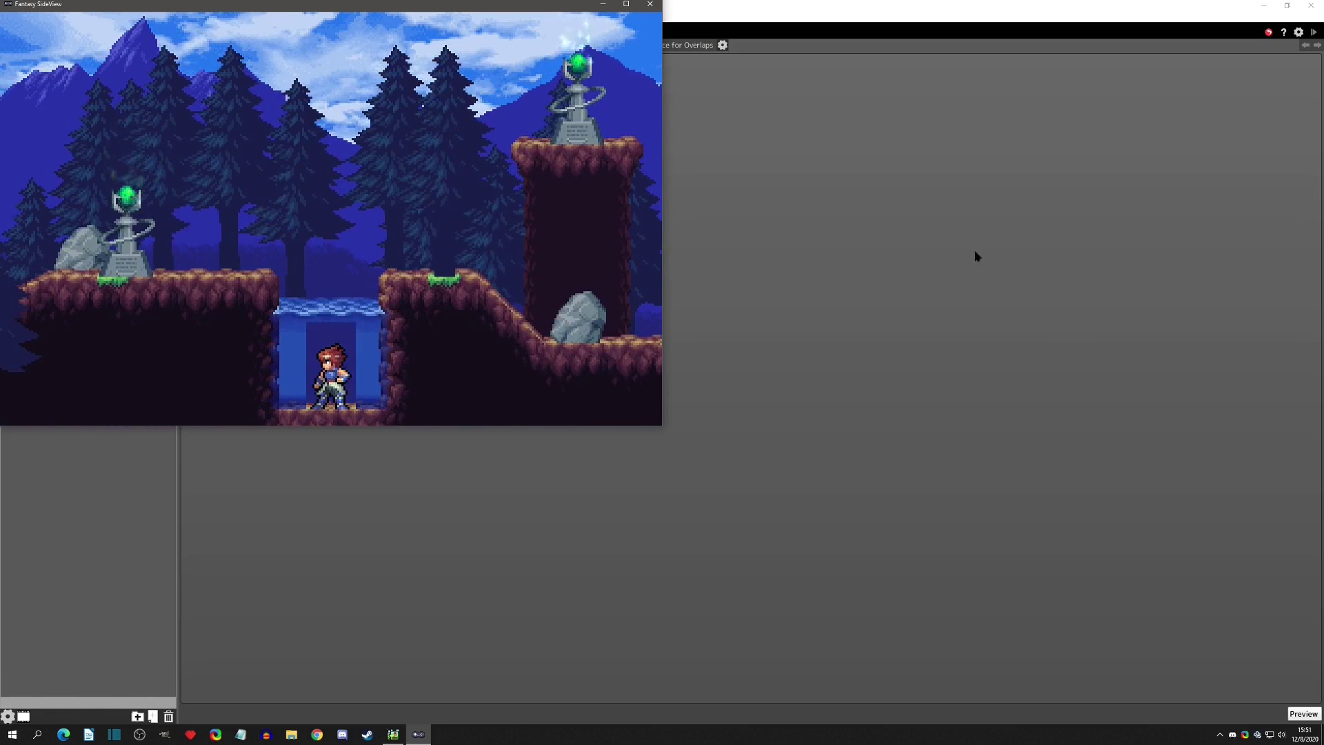
key("space")
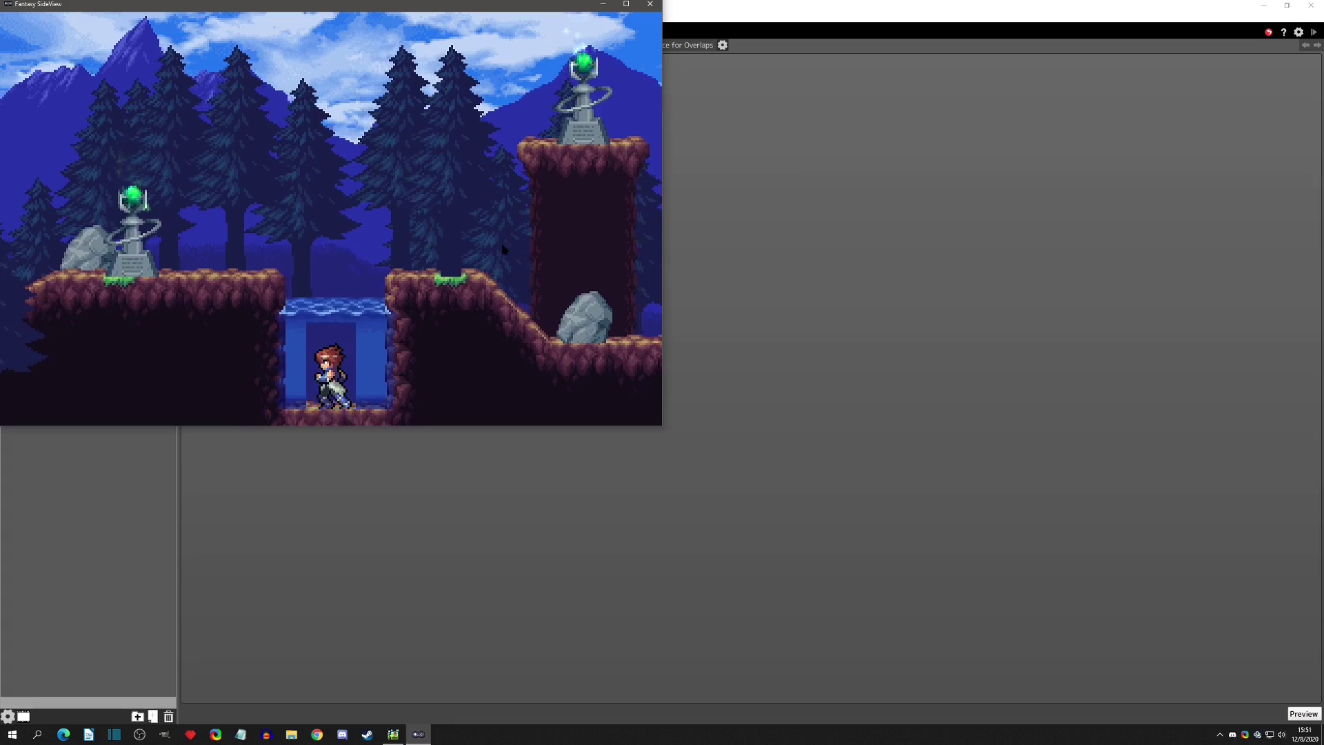
key("Right")
key("space")
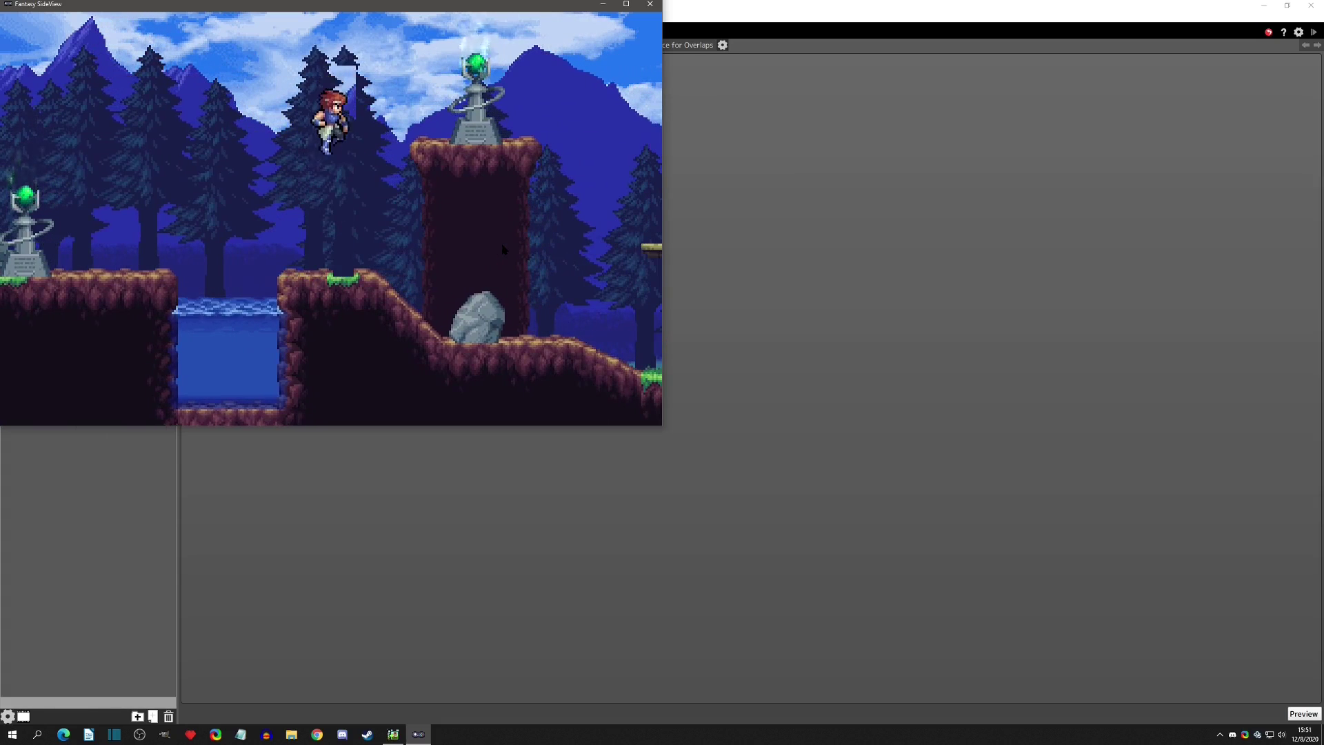
key("Right")
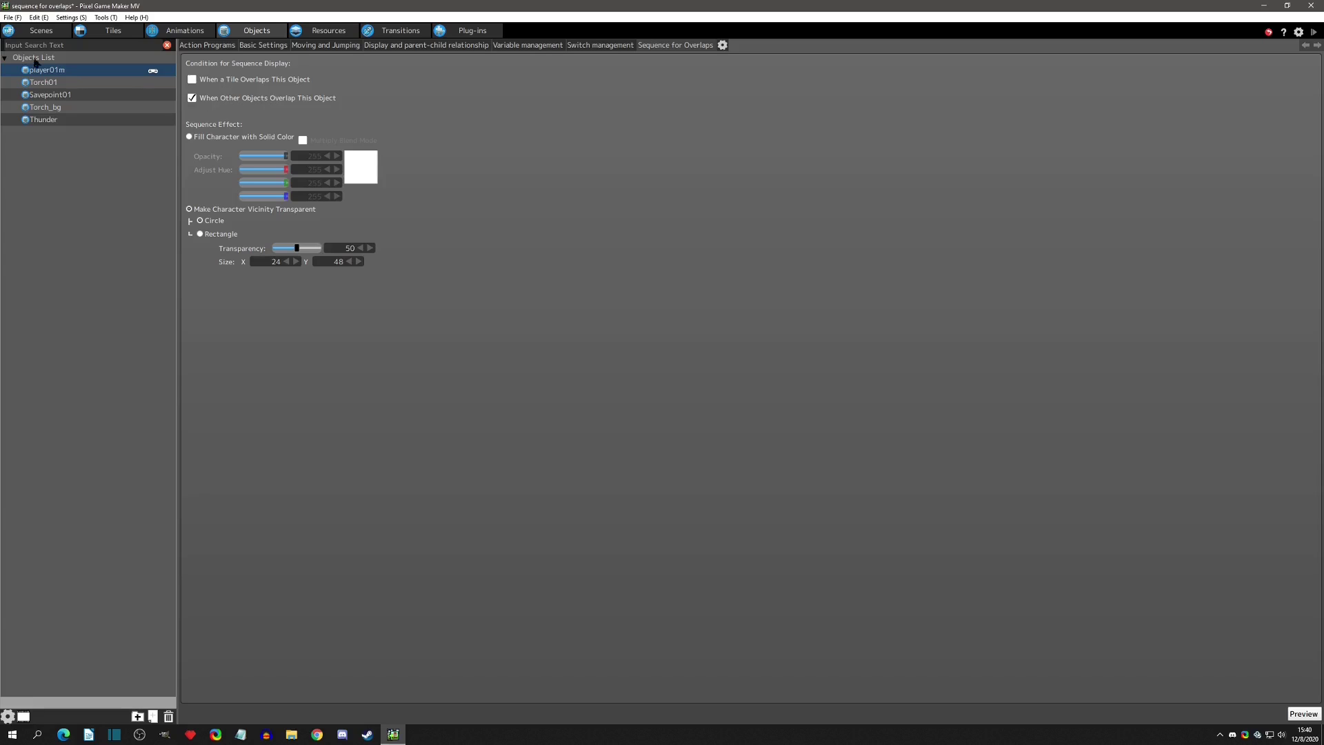
Step: Place Savepoint02 on the main layer beside player01m at position 262, 128
left_click(41, 30)
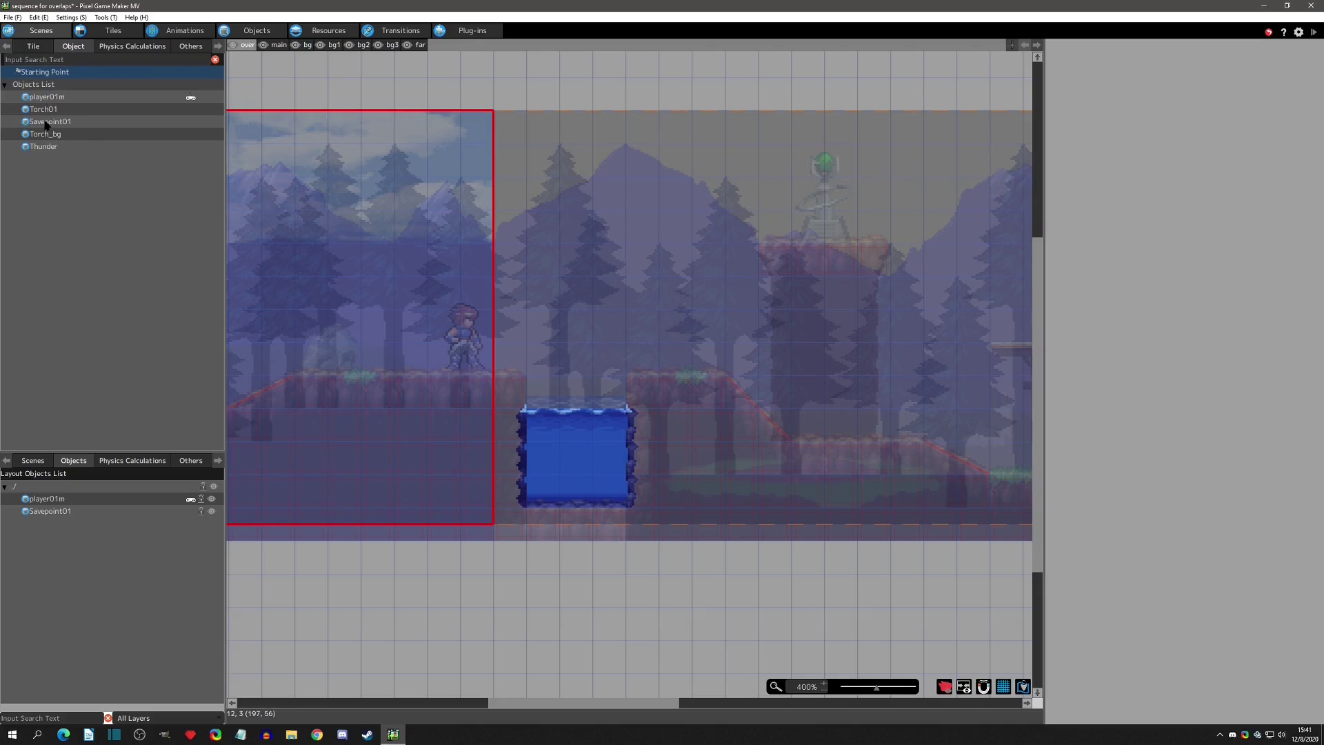
left_click_drag(47, 124, 283, 86)
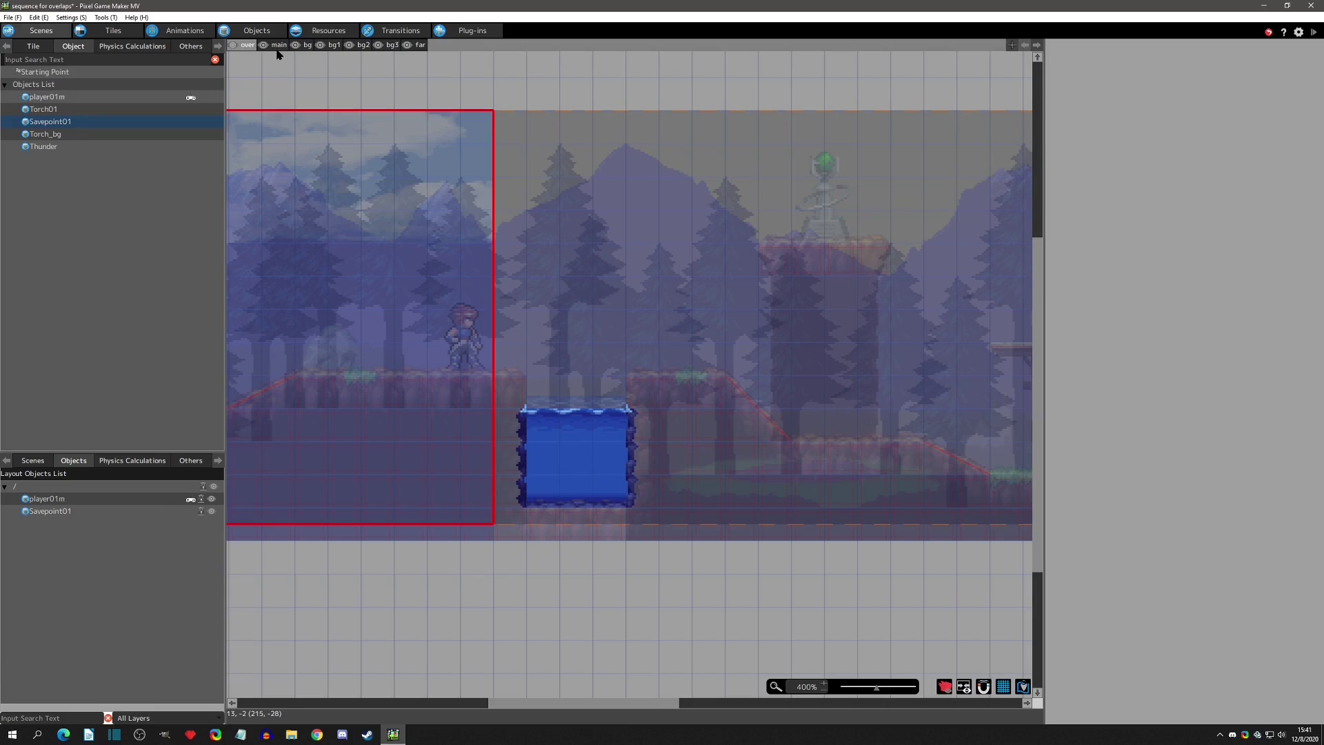
left_click(279, 45)
left_click_drag(43, 122, 380, 331)
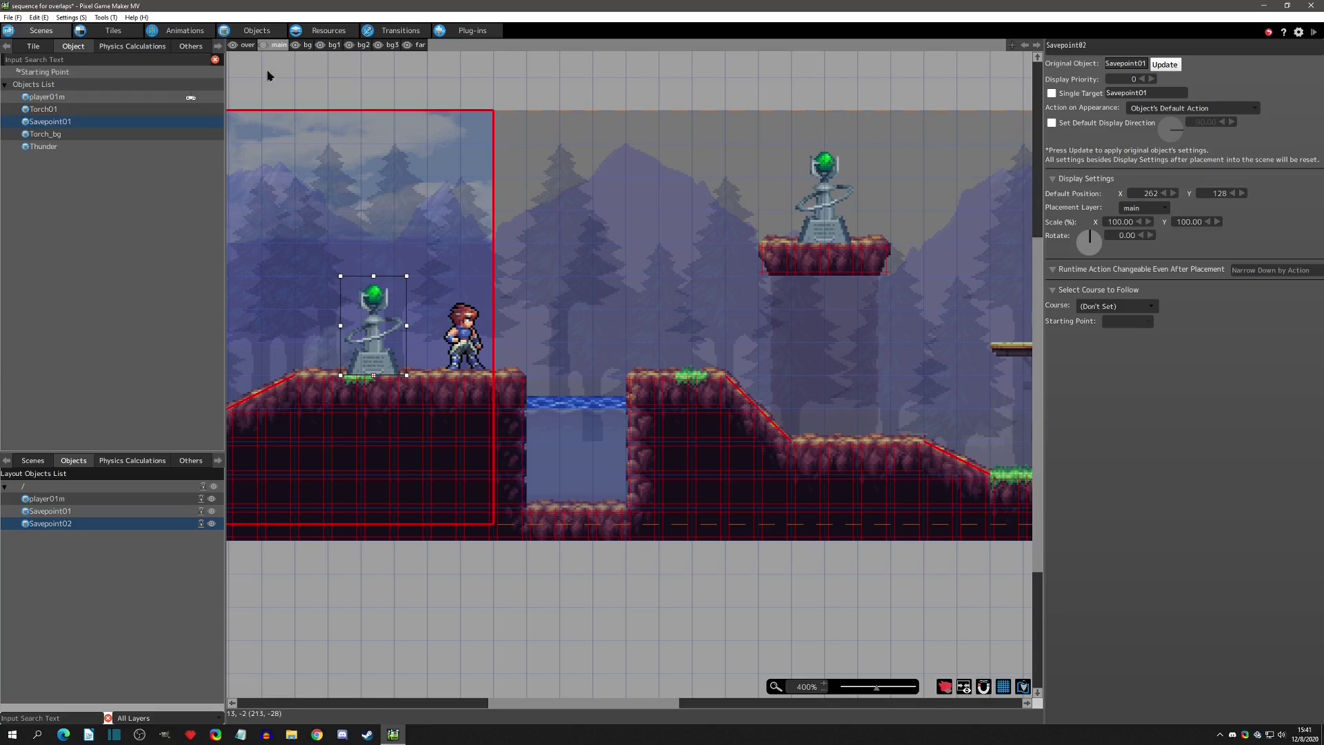
left_click(458, 334)
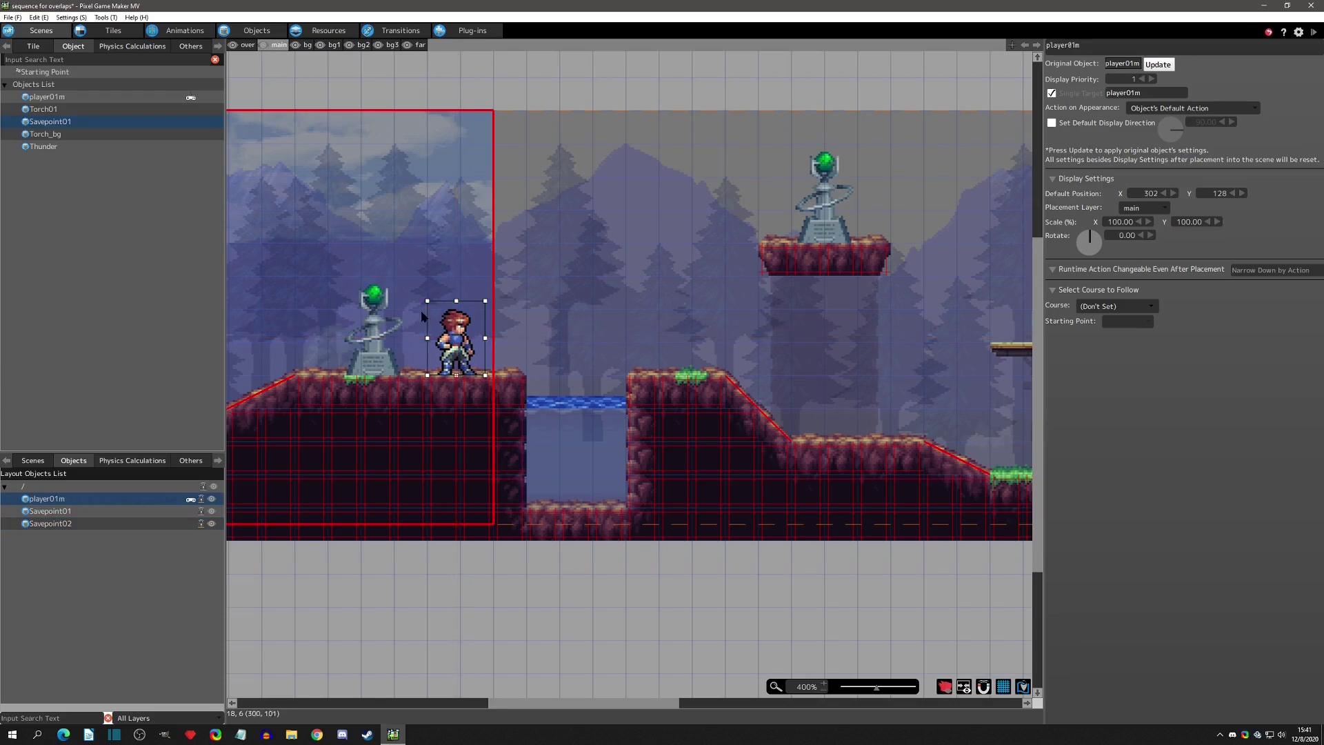
left_click(371, 321)
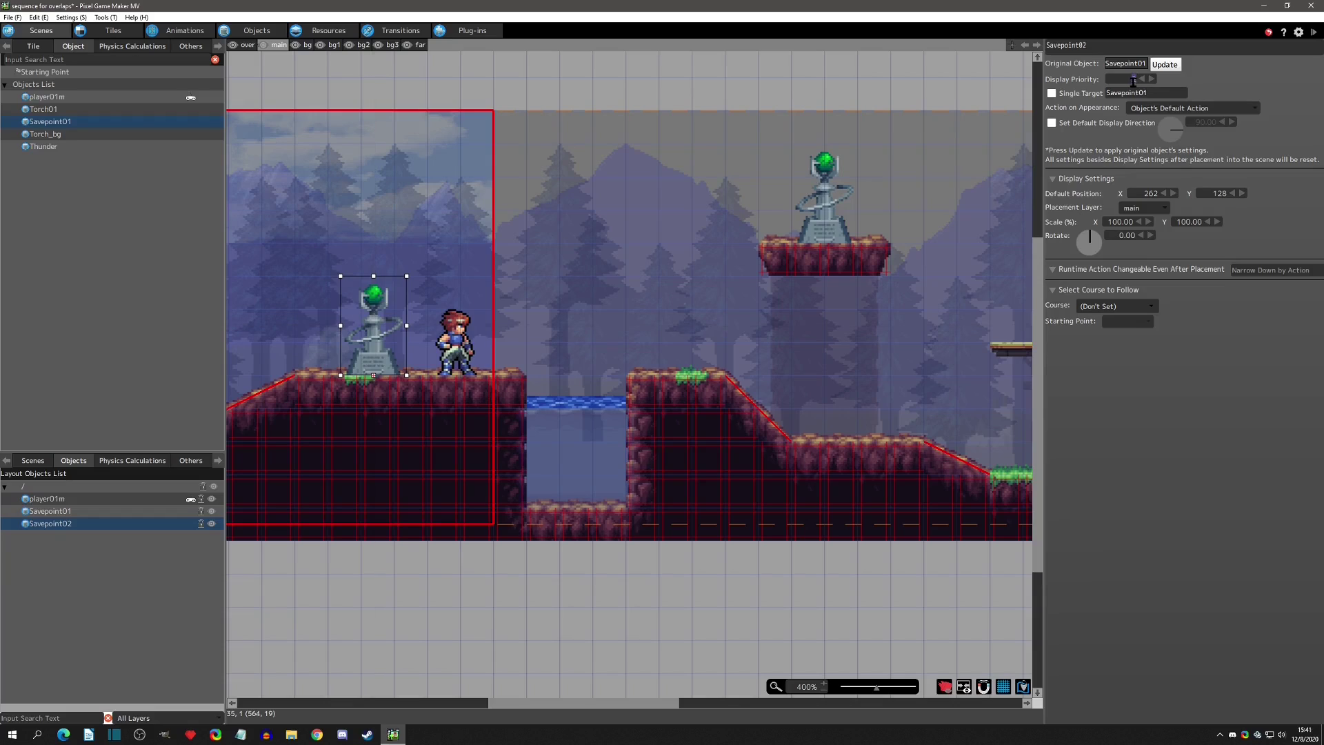
Step: Review player01m's Sequence for Overlaps settings, then start a test play from the scene
left_click(463, 335)
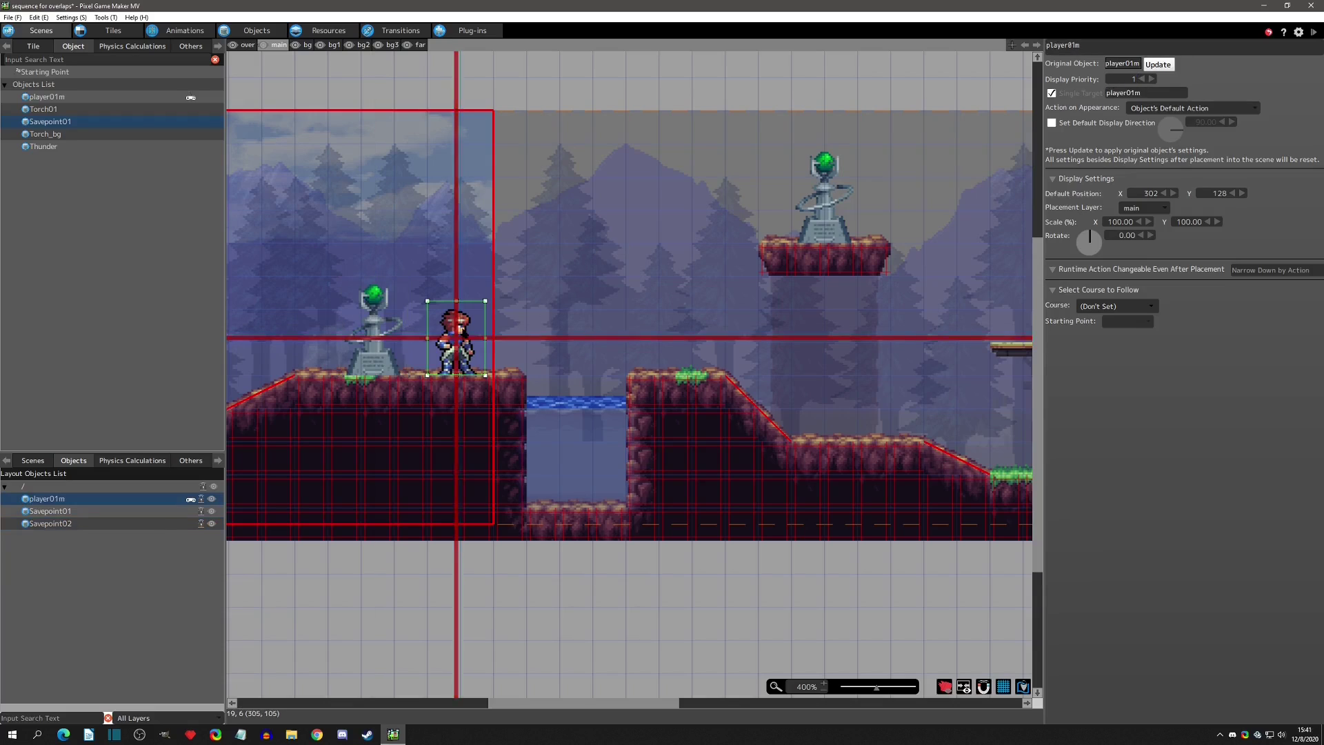
left_click(386, 310)
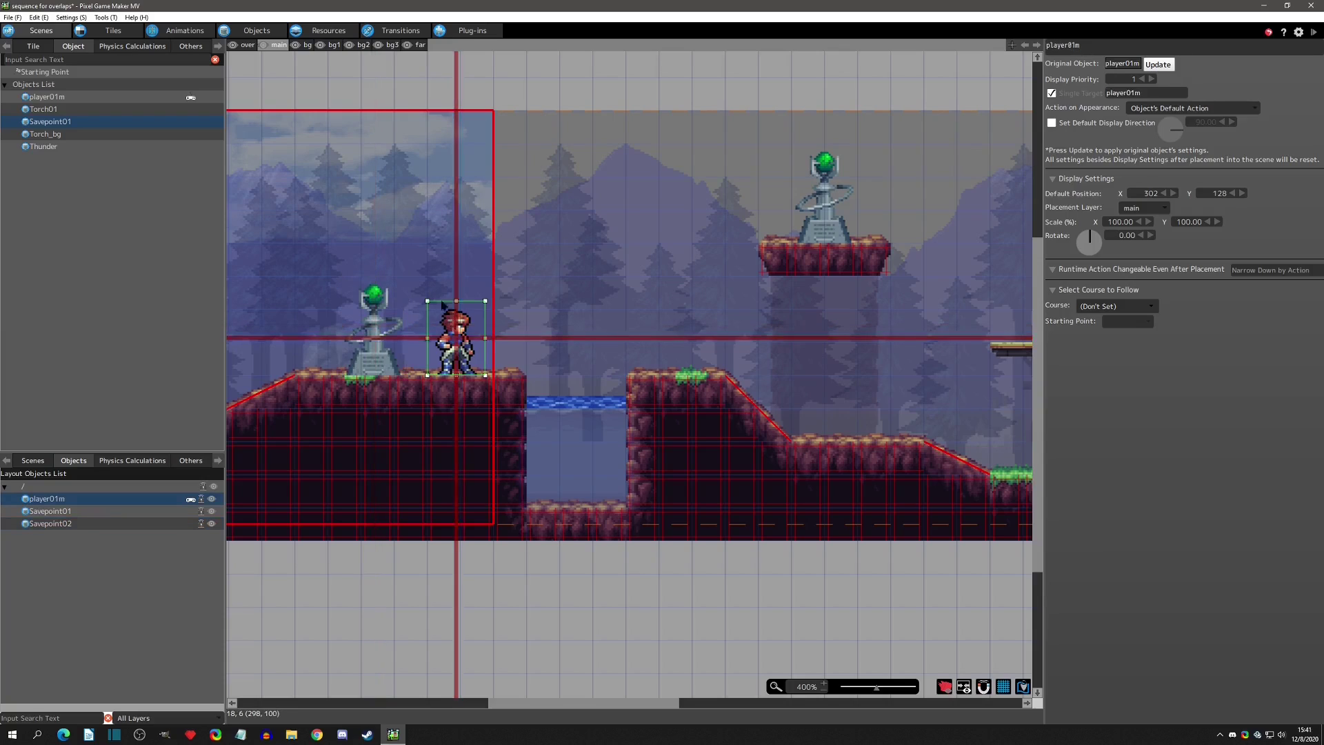
left_click(263, 30)
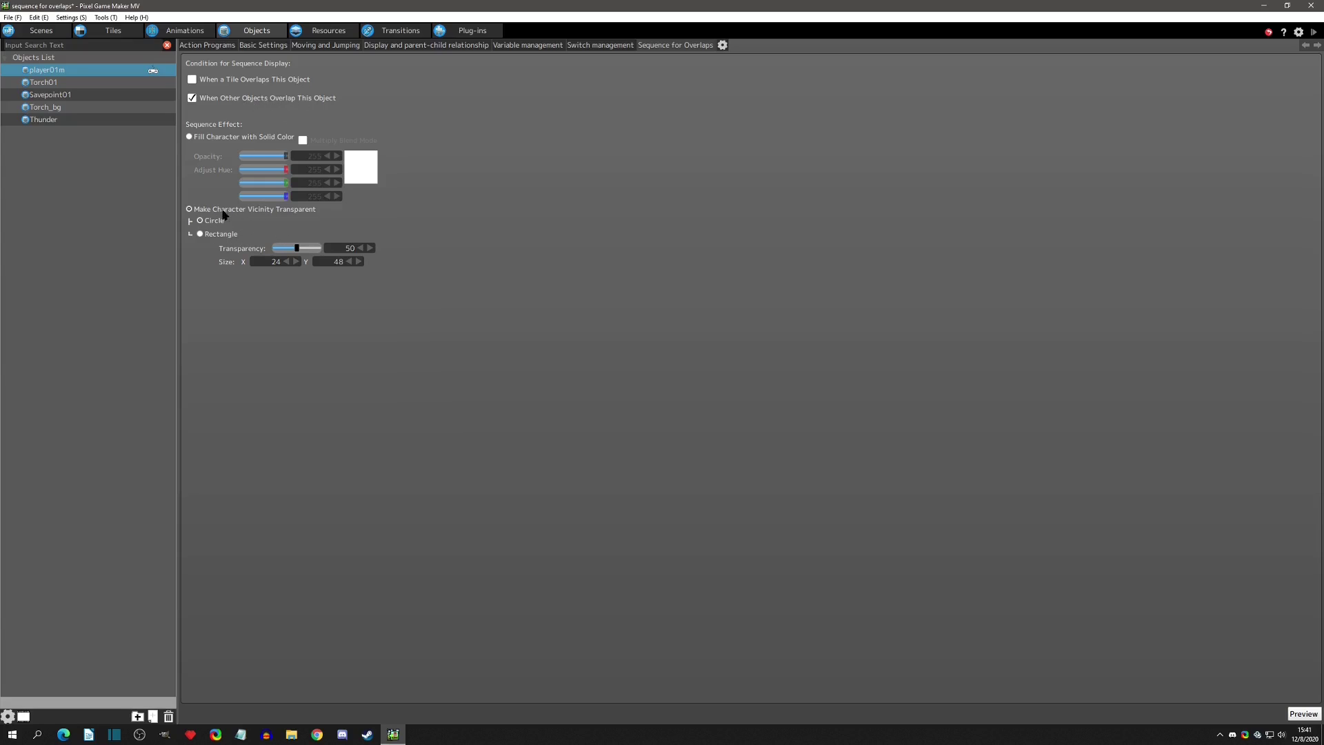
left_click(42, 30)
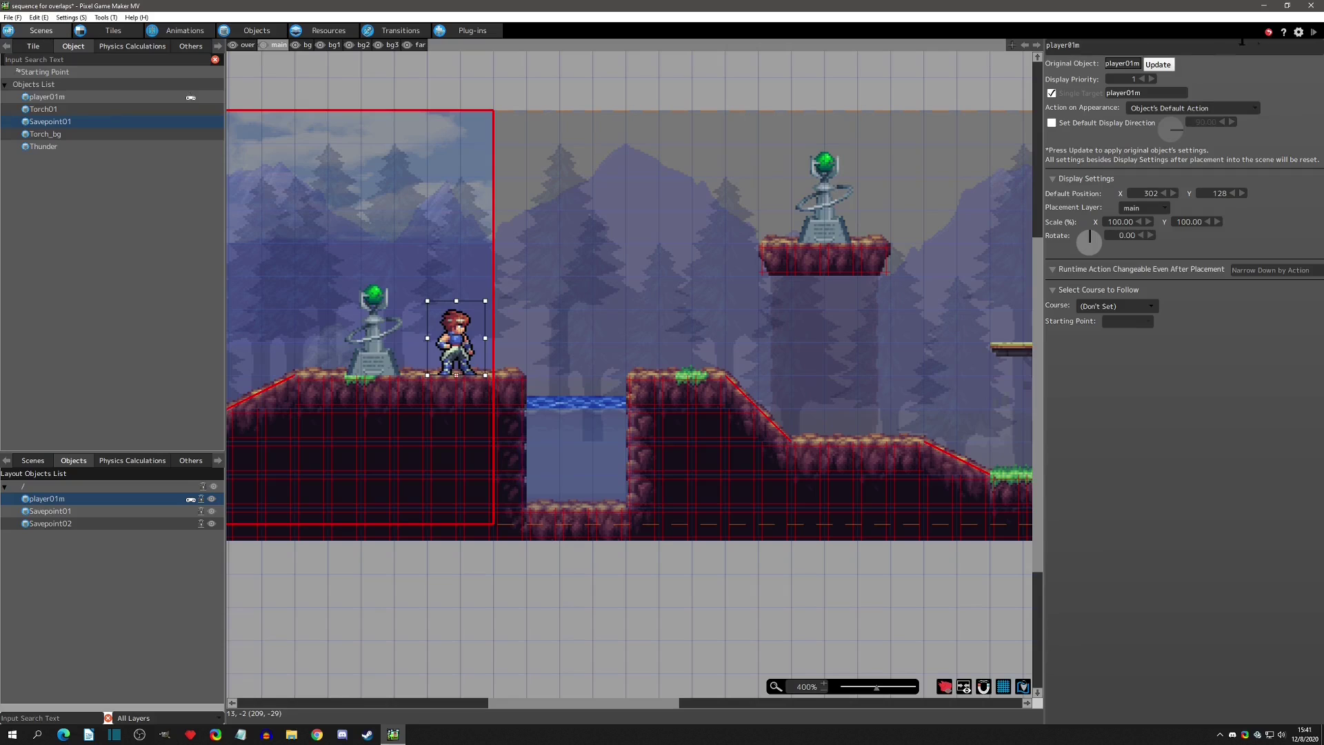
left_click(1313, 32)
Step: Walk the player left and right past Savepoint02 during the test play
key("Left")
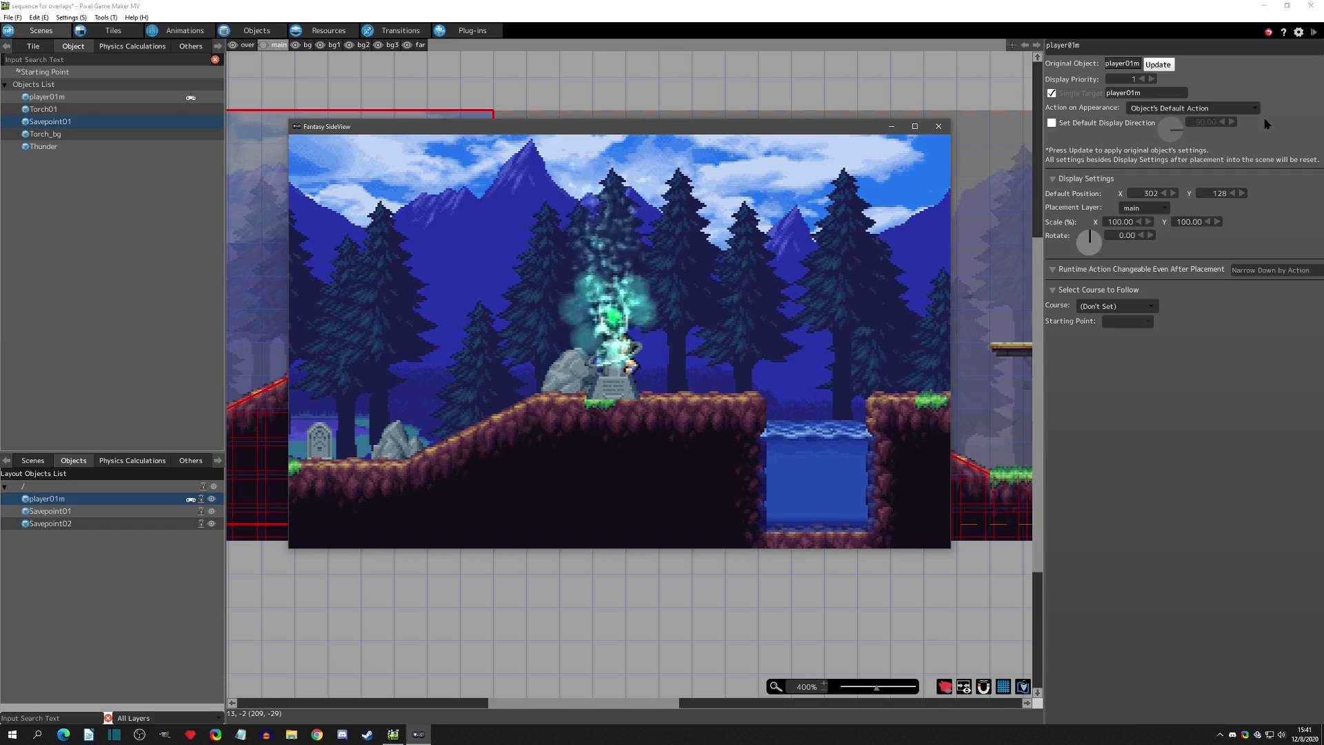
key("Left")
key("Right")
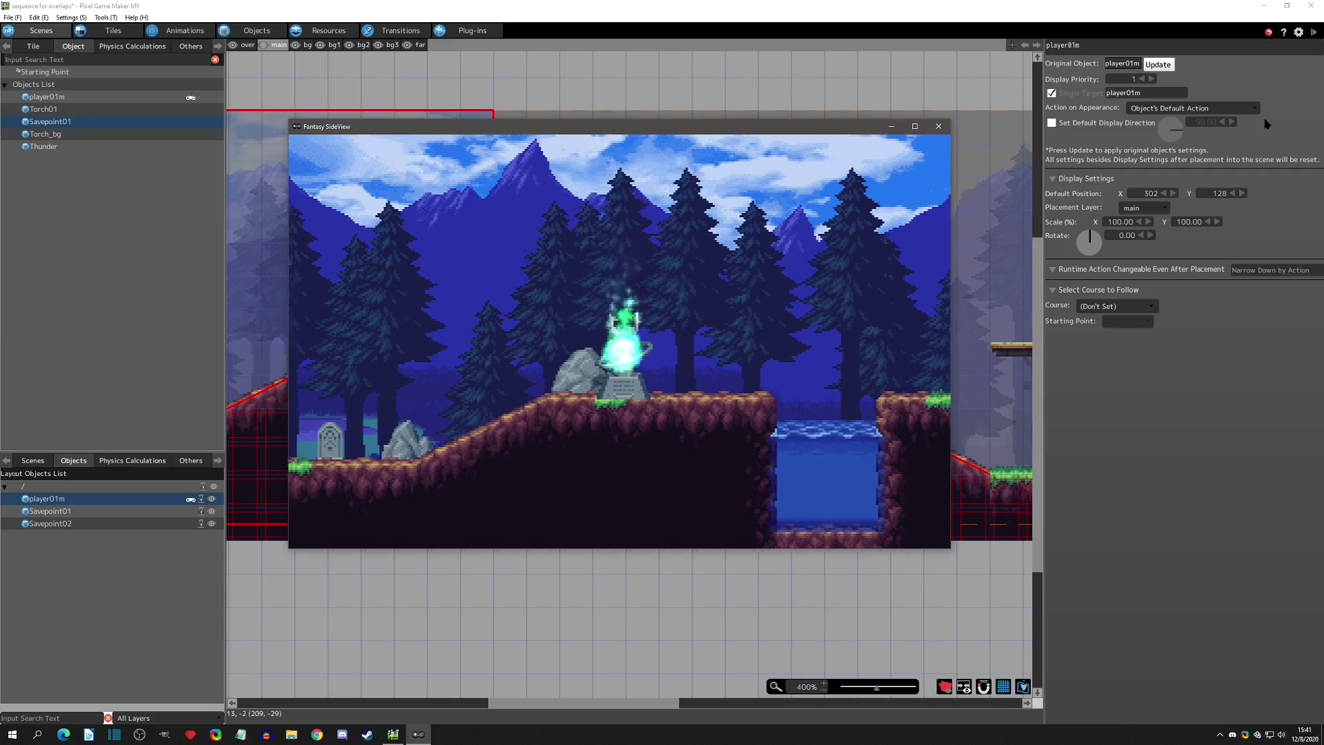
key("Left")
key("Left")
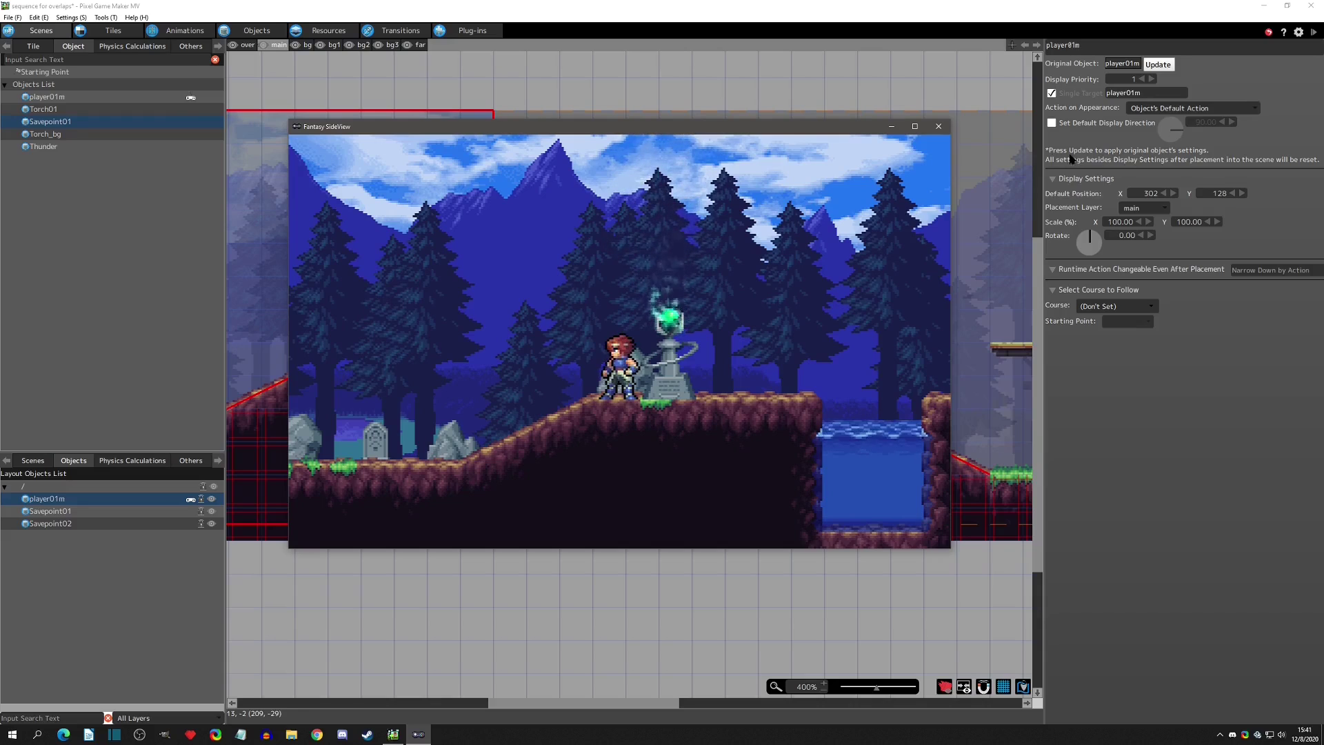
Step: Close the test play and move Savepoint02 to the 'over' placement layer
left_click(939, 126)
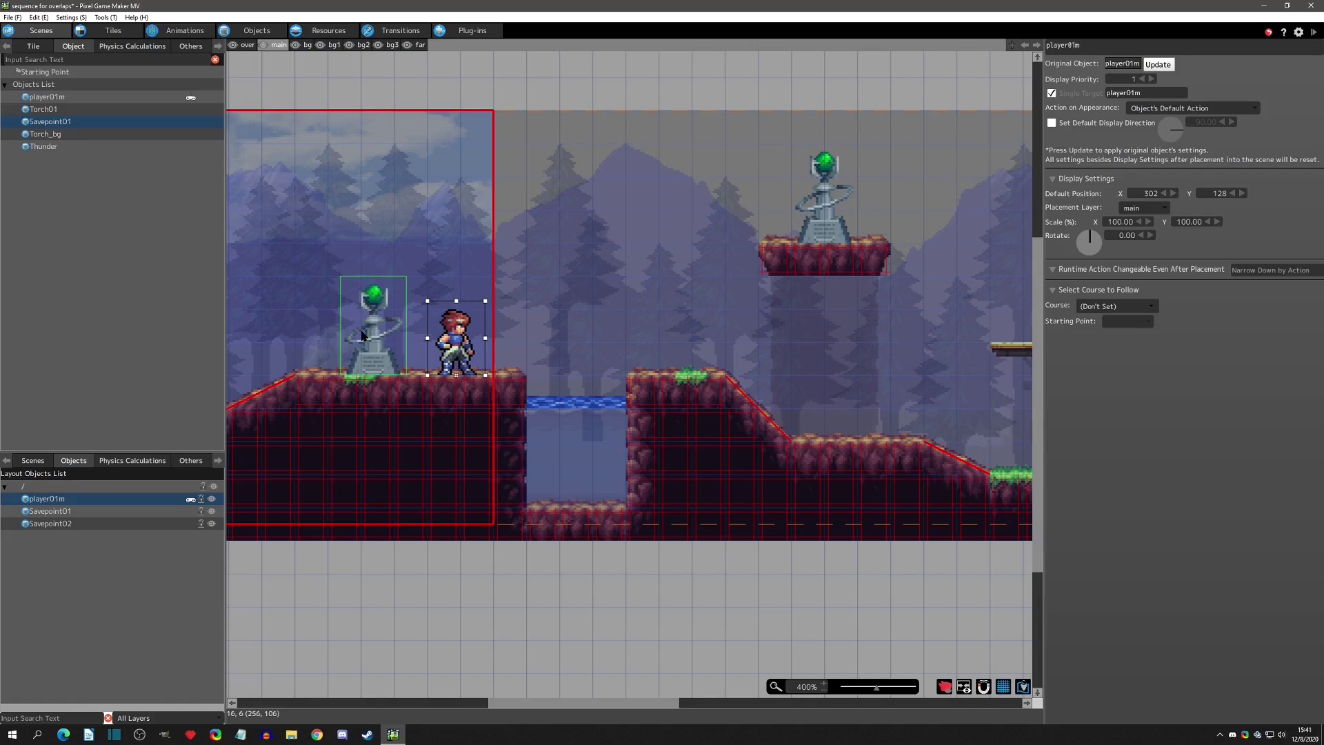
left_click(361, 336)
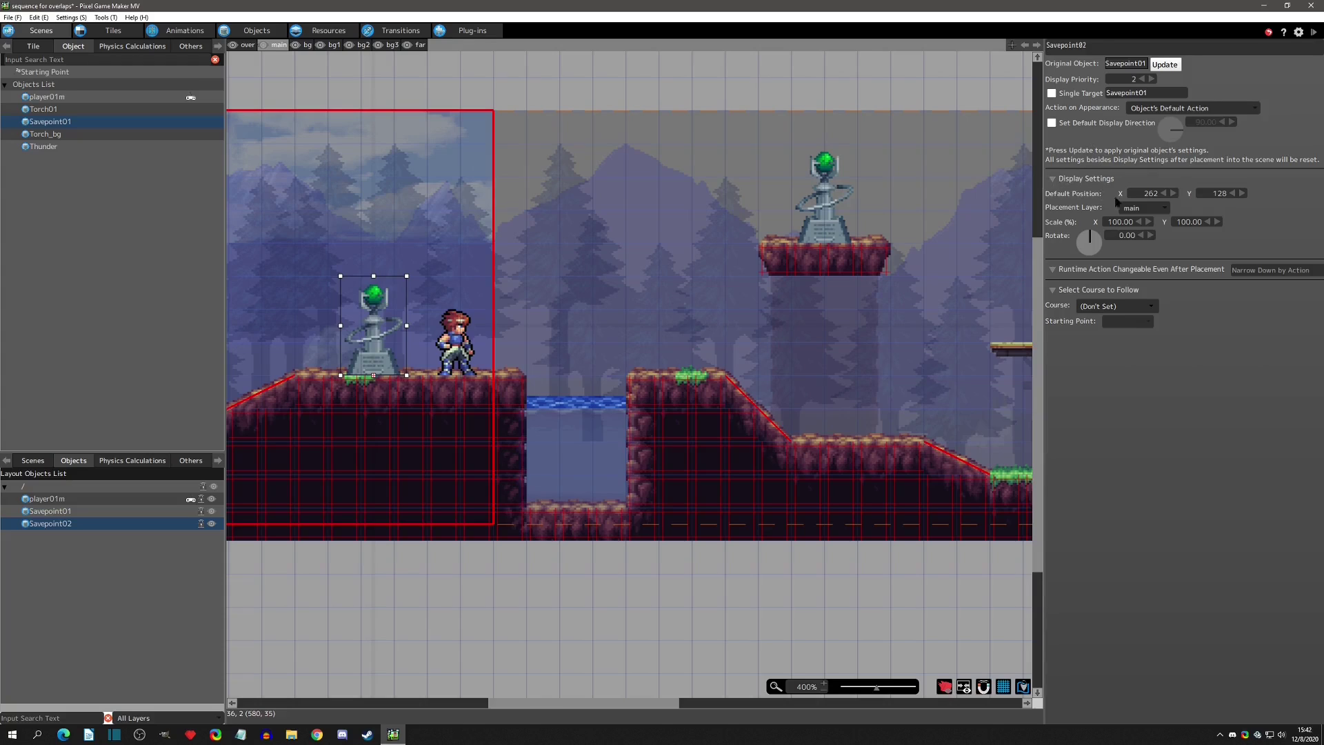
left_click(1134, 208)
left_click(1136, 221)
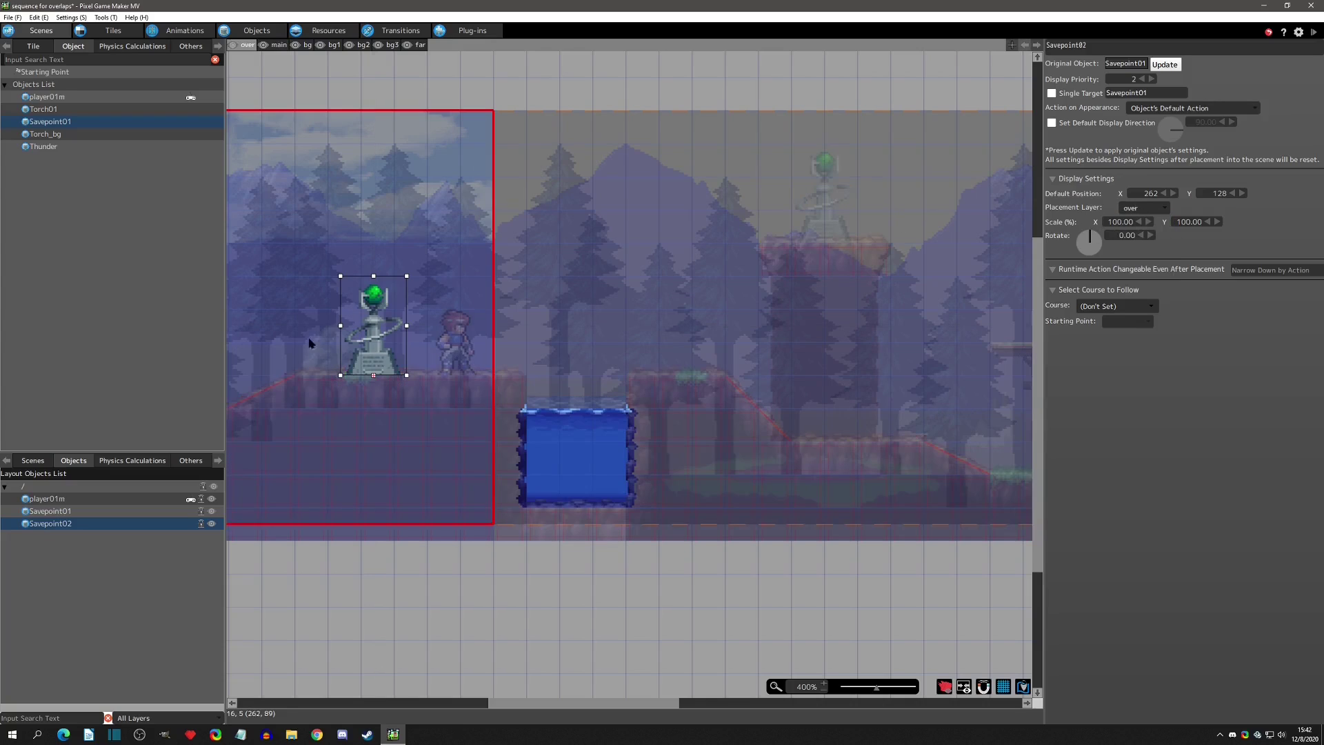
Step: Test-play with F5, walking the player behind Savepoint02 and back, then end the preview
key("F5")
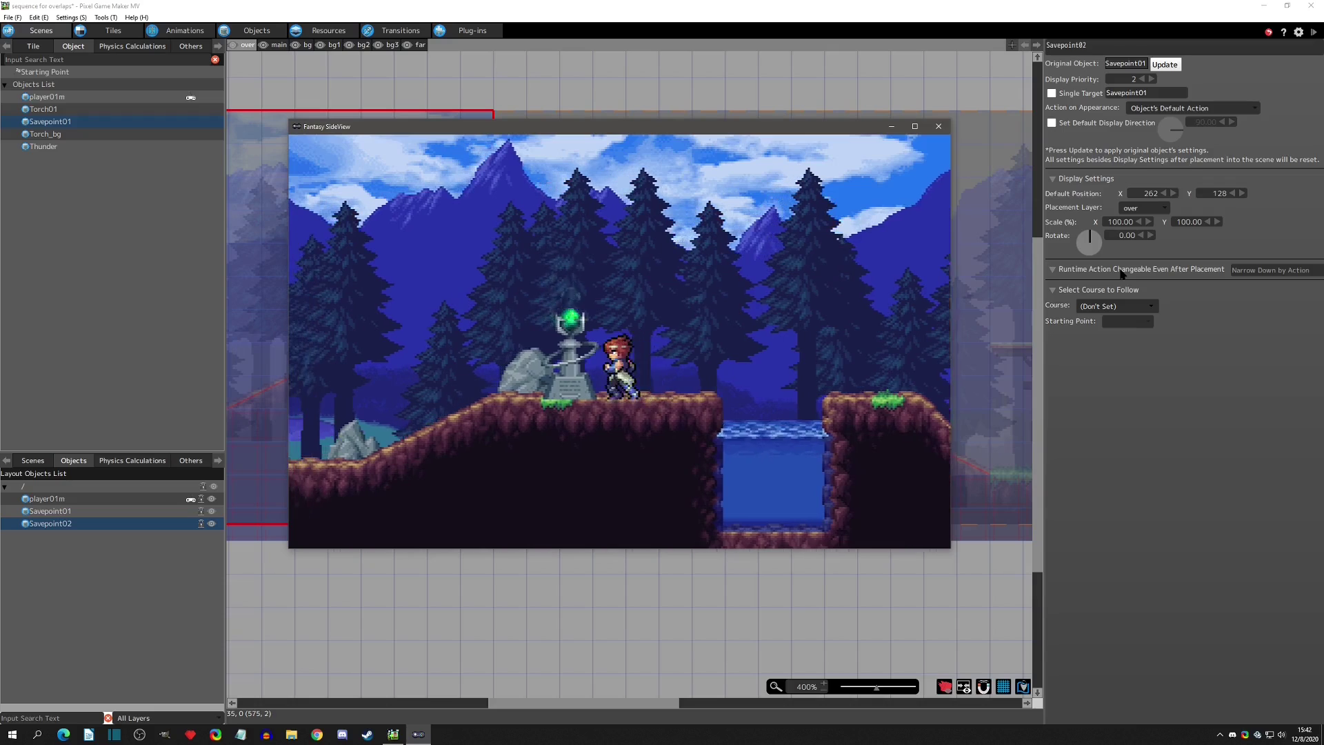
key("Right")
key("Left")
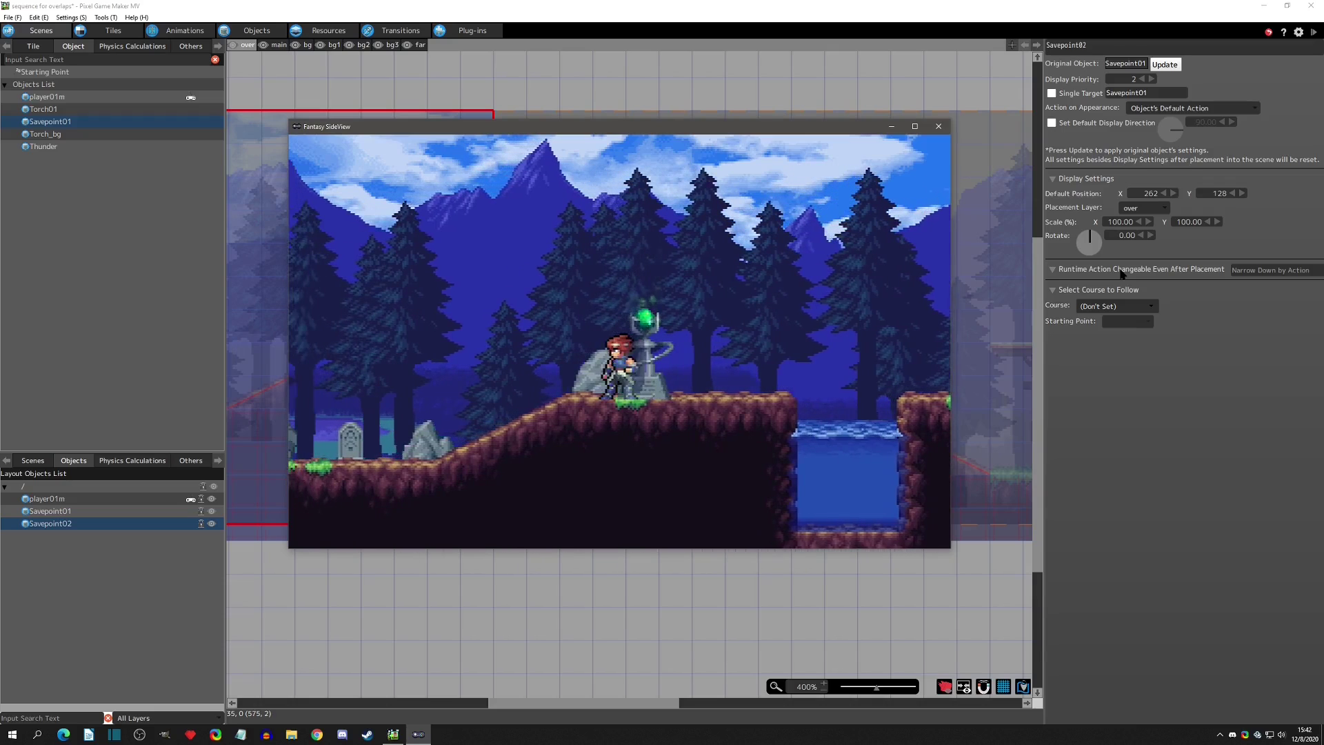
key("Right")
key("Left")
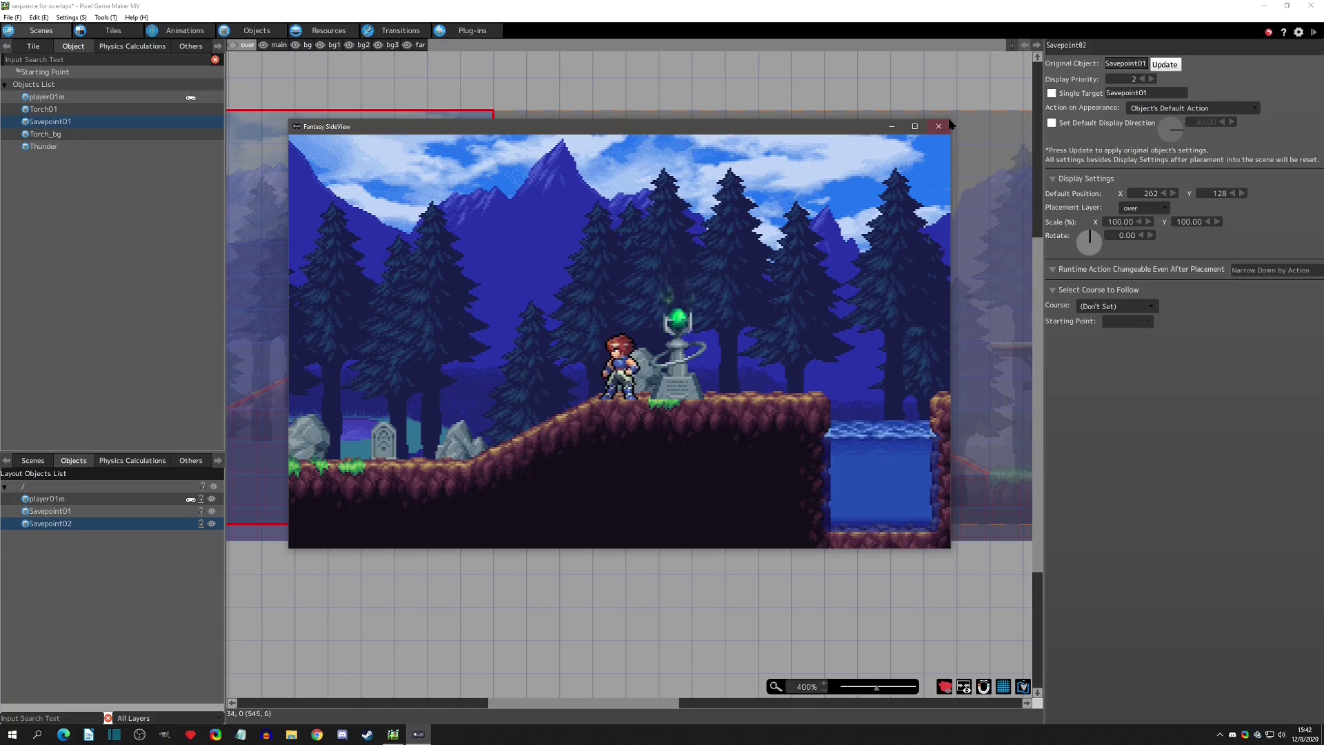
key("alt+F4")
Step: Raise player01m's Rectangle overlap transparency from 50 to 100
left_click(245, 27)
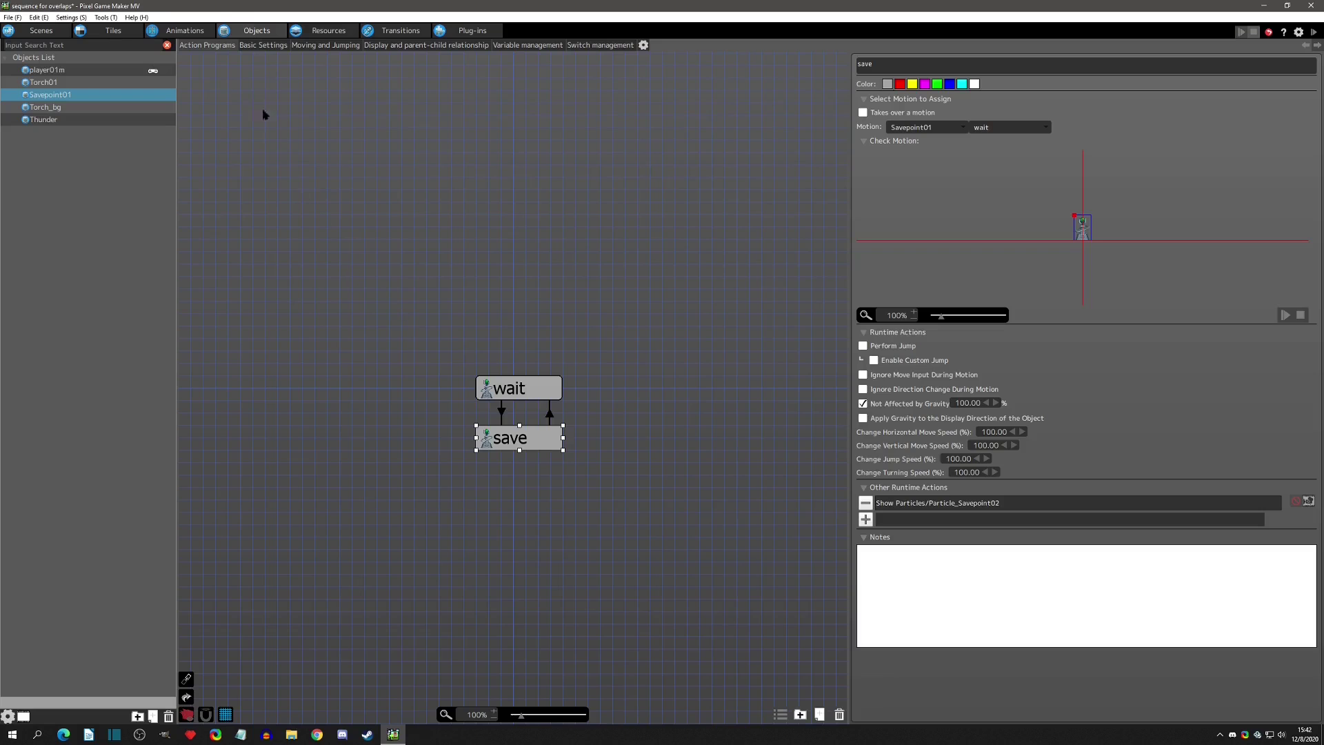
left_click(67, 81)
left_click(65, 70)
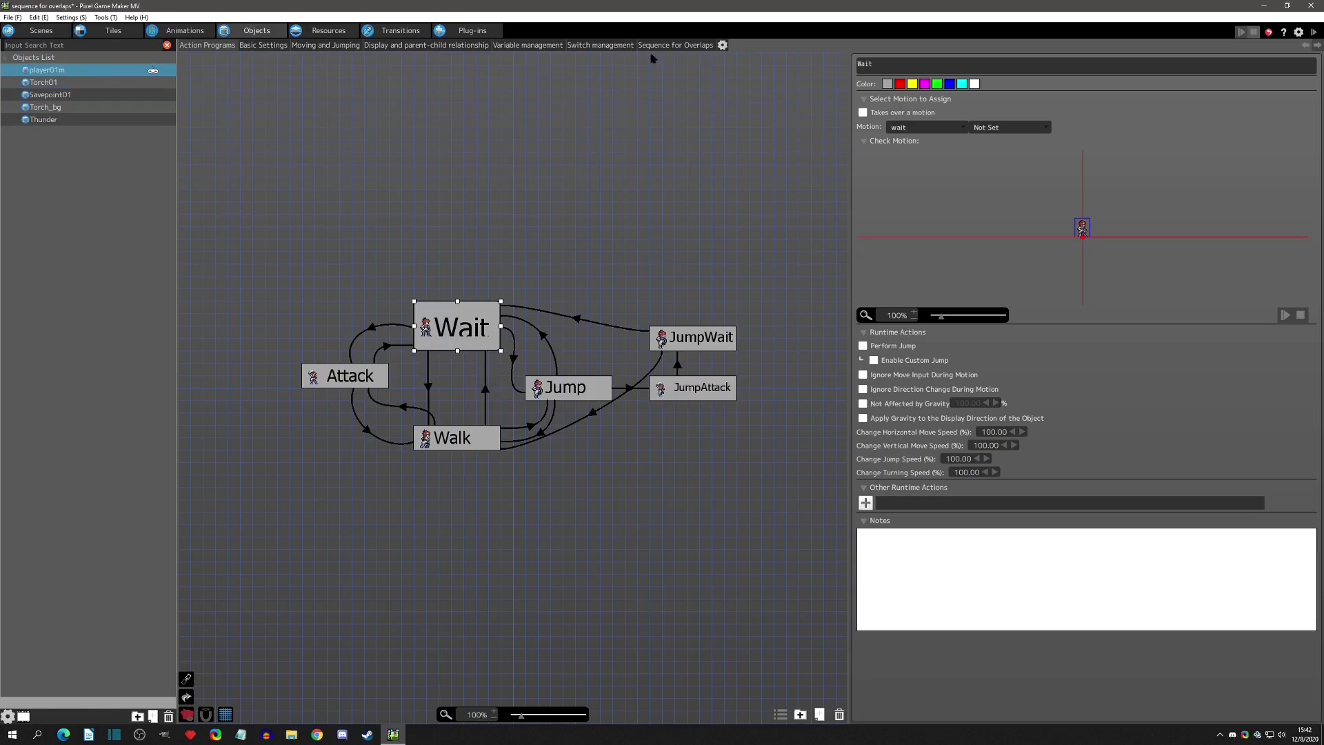
left_click(676, 45)
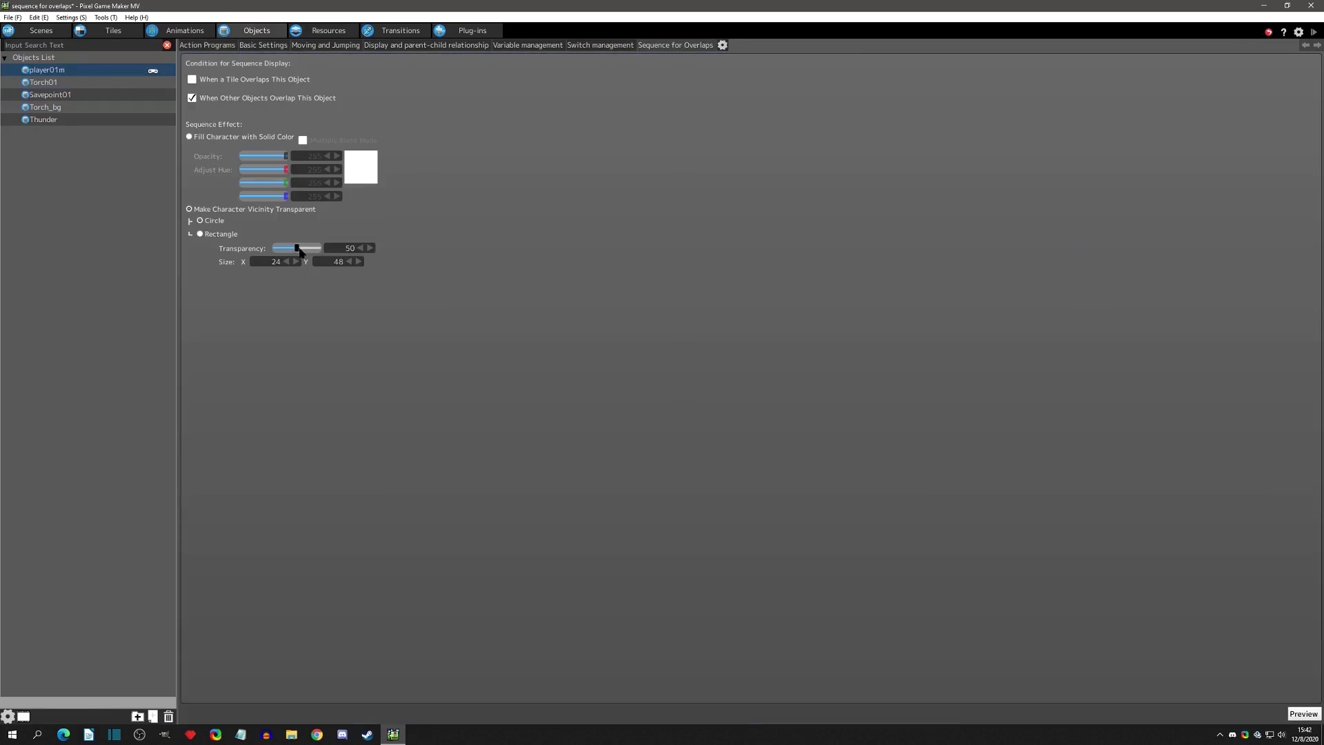
left_click_drag(296, 248, 384, 246)
Step: Test-play walking the player onto Savepoint02, then close the test window
left_click(1313, 31)
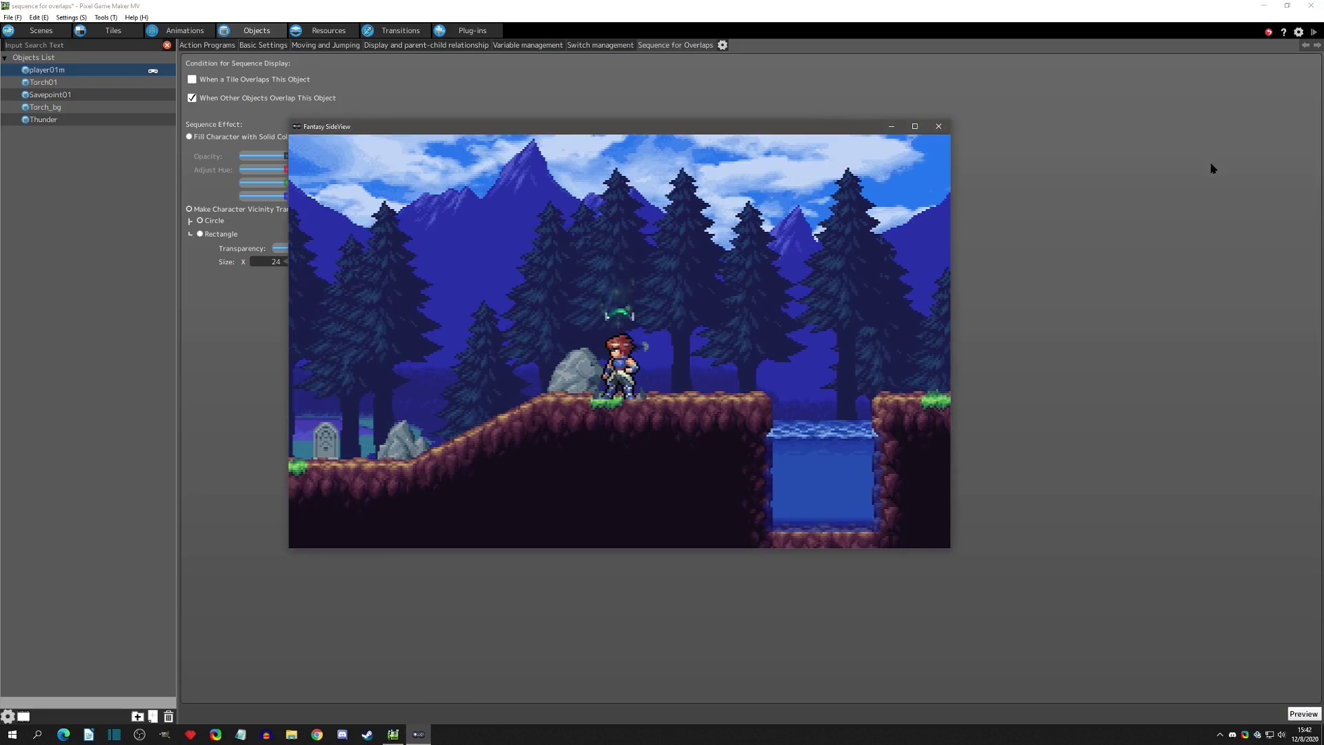
key("Left")
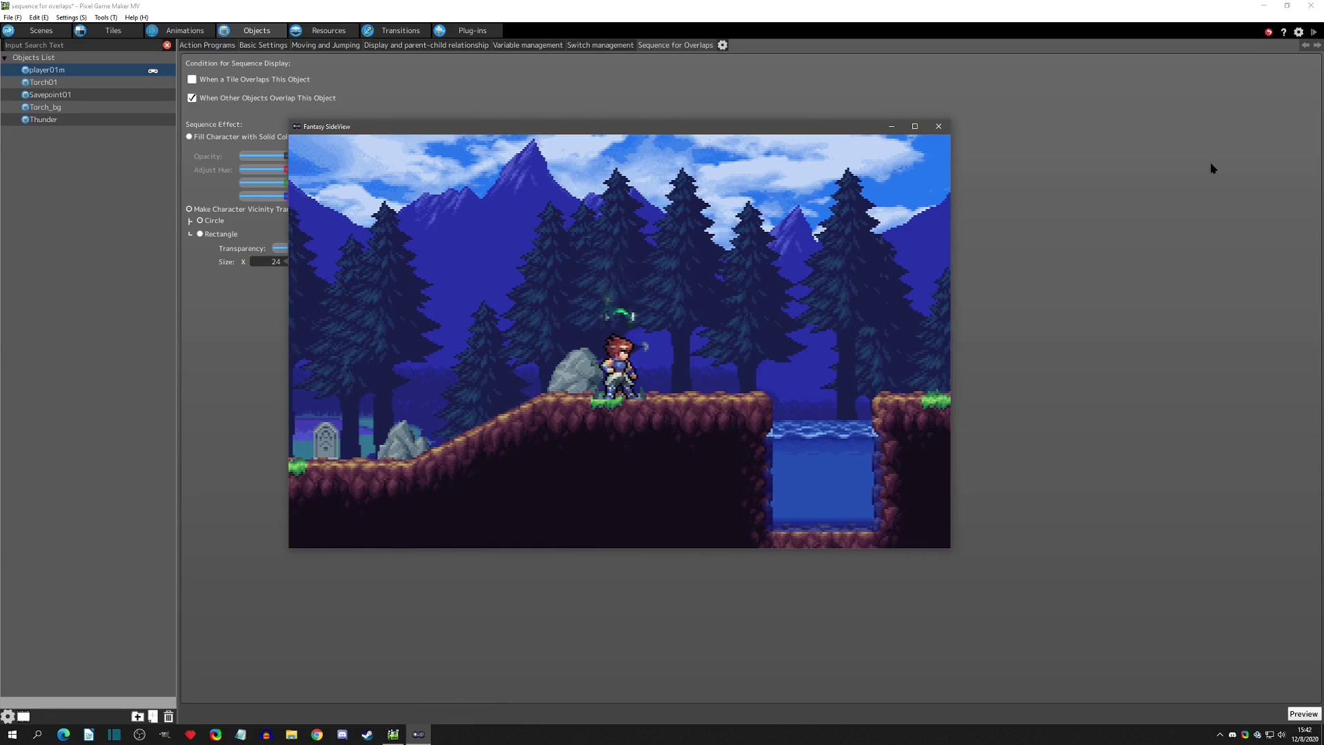
key("Left")
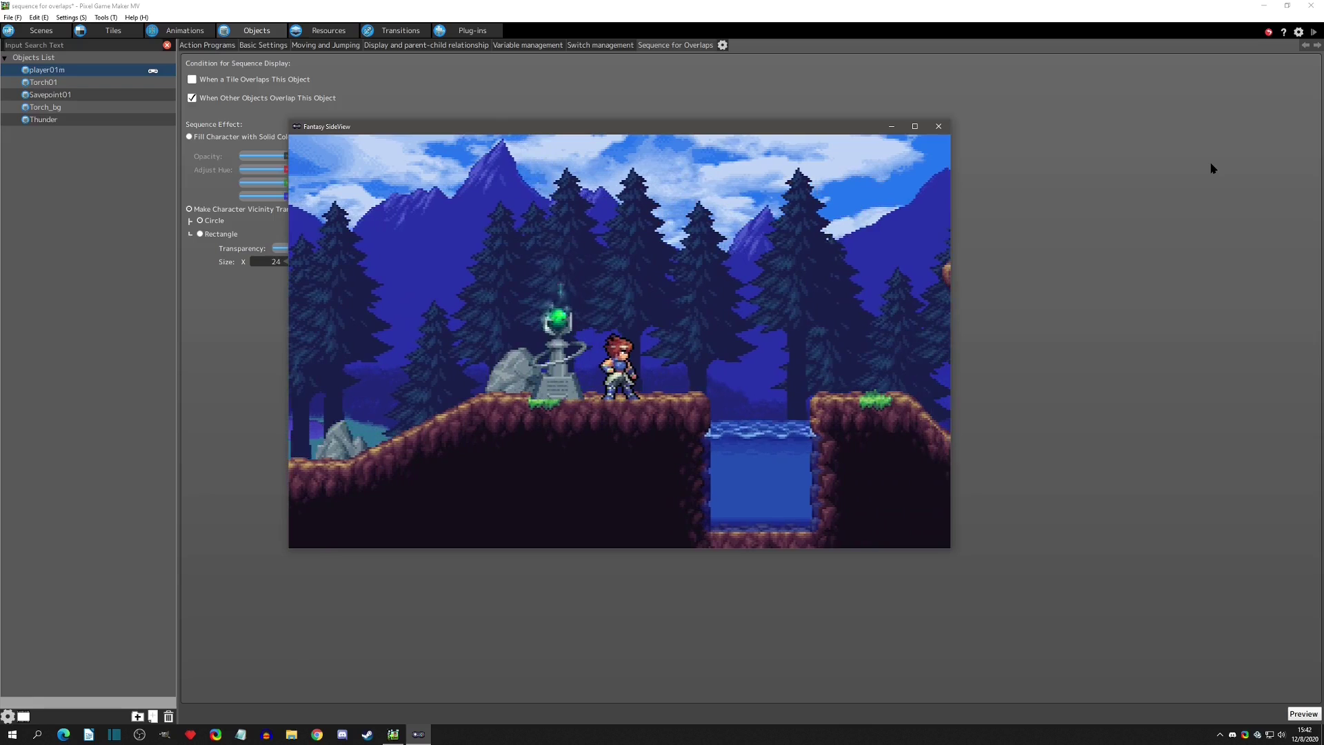
left_click(938, 126)
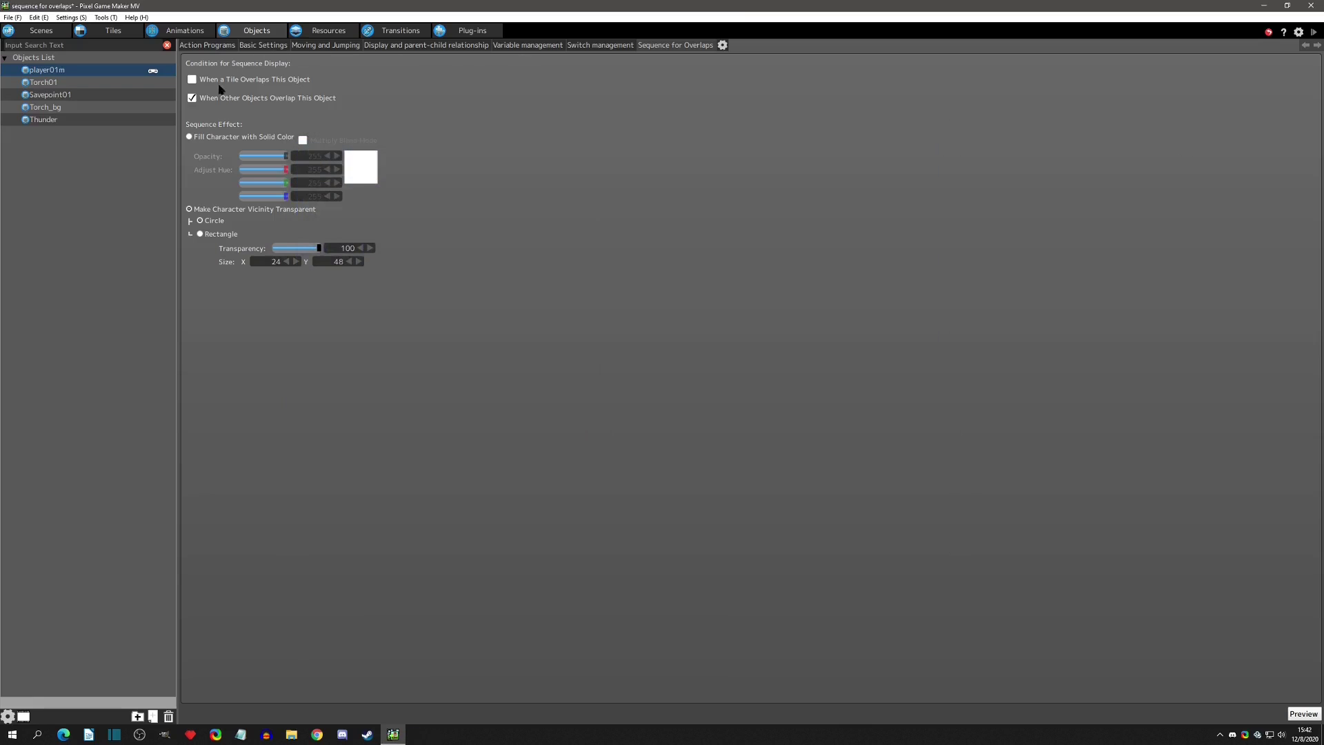
Step: Switch player01m's overlap effect to a solid color fill and test it on the save point
left_click(194, 139)
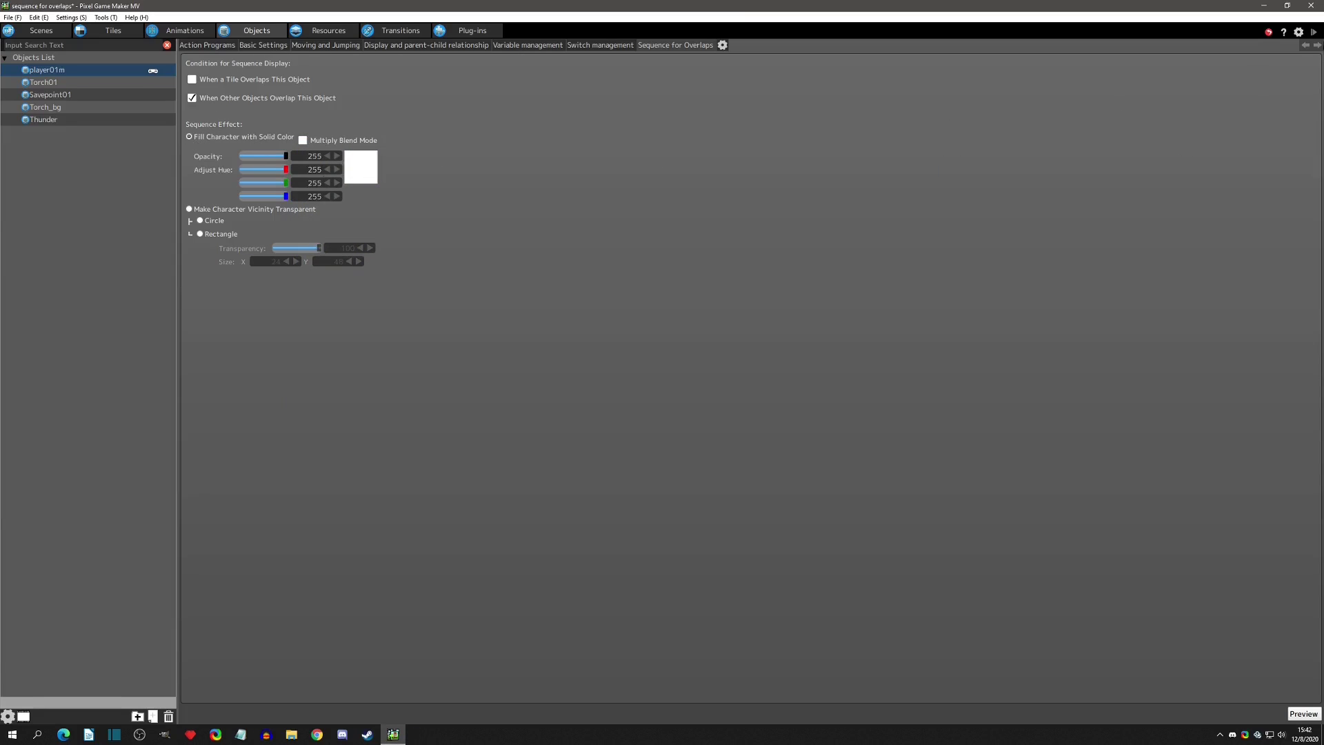
left_click(1313, 32)
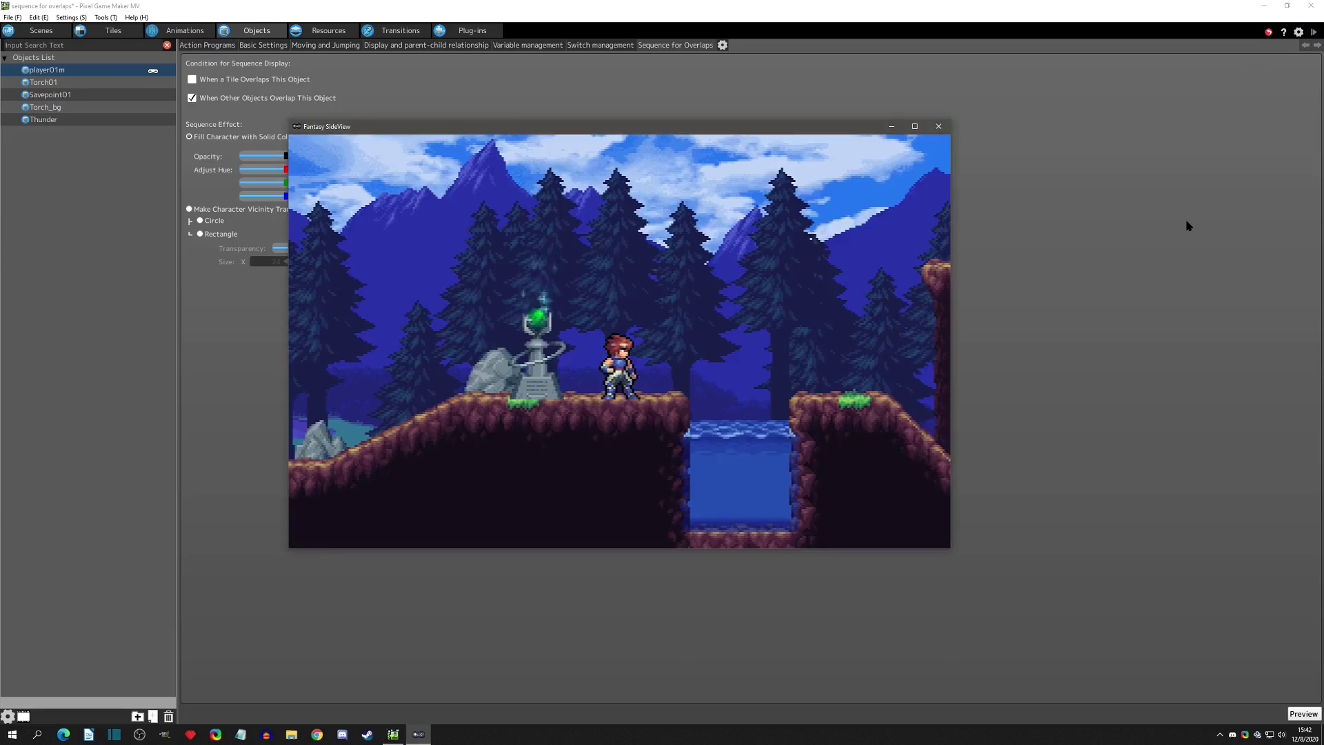
key("Left")
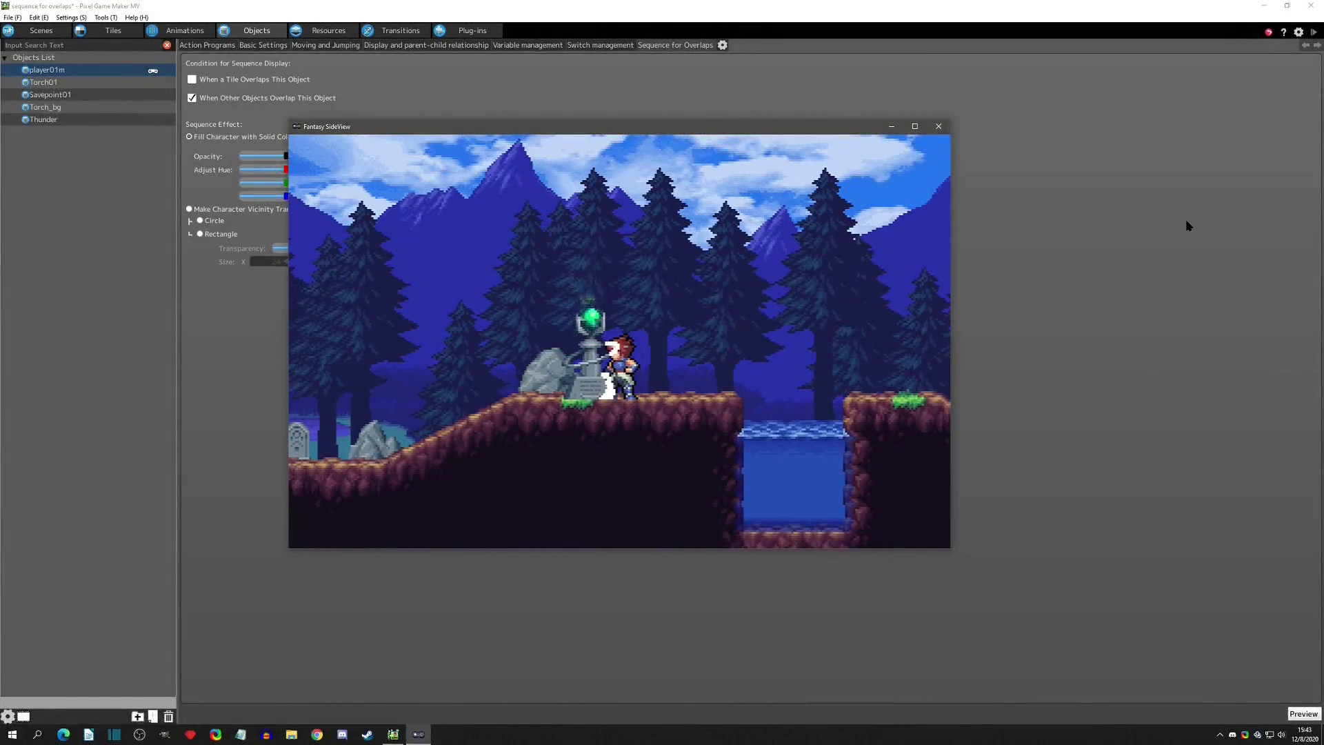
key("Right")
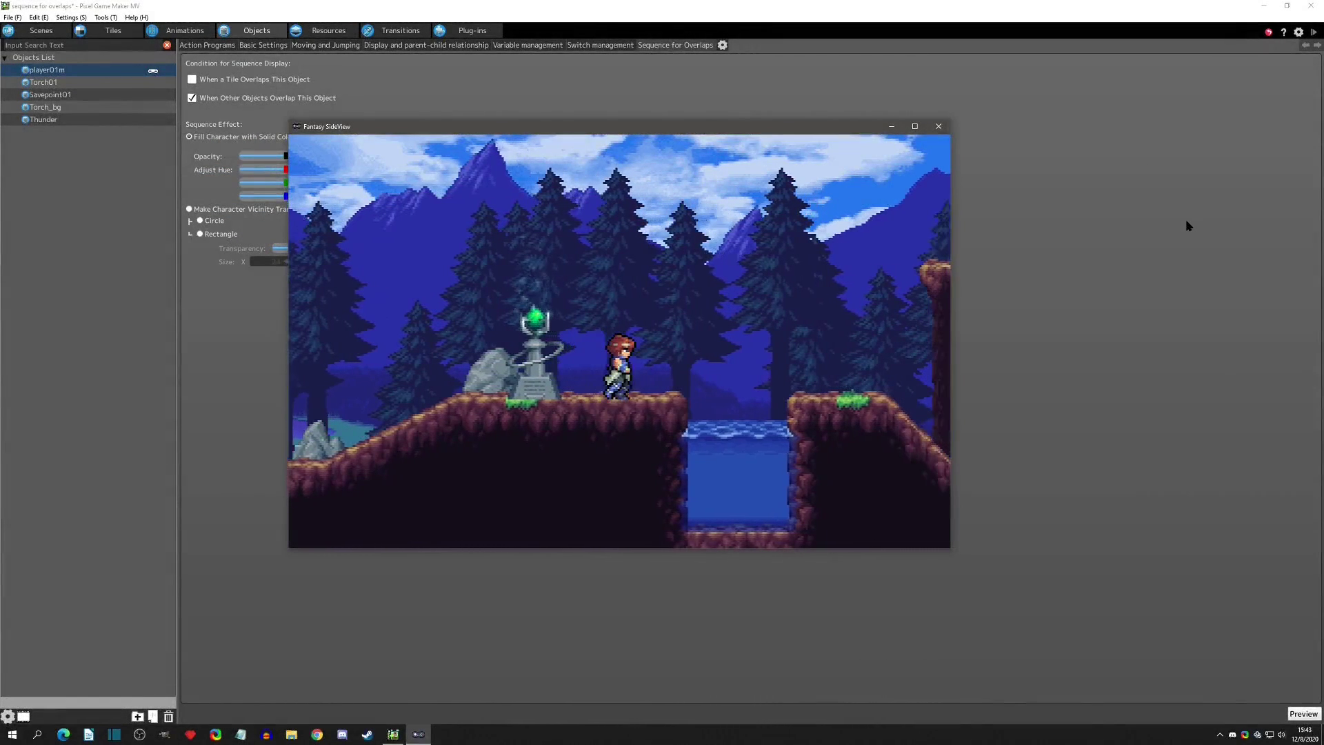